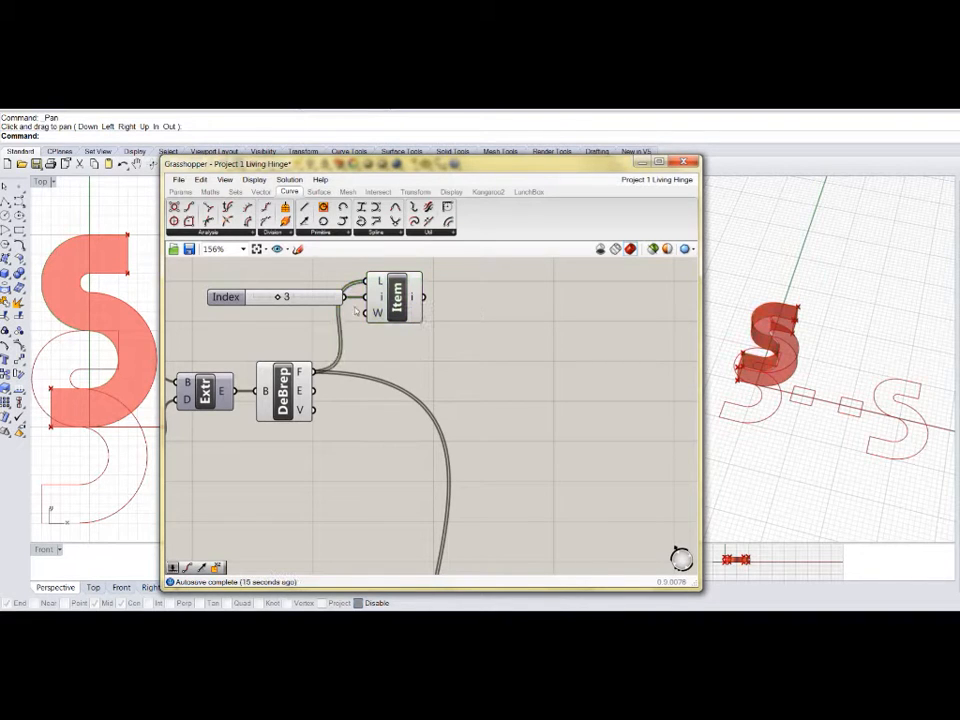
Step: Duplicate the Index slider and its List Item component below the Deconstruct Brep, and set the copy's index to 1
click(390, 303)
drag(280, 298, 265, 299)
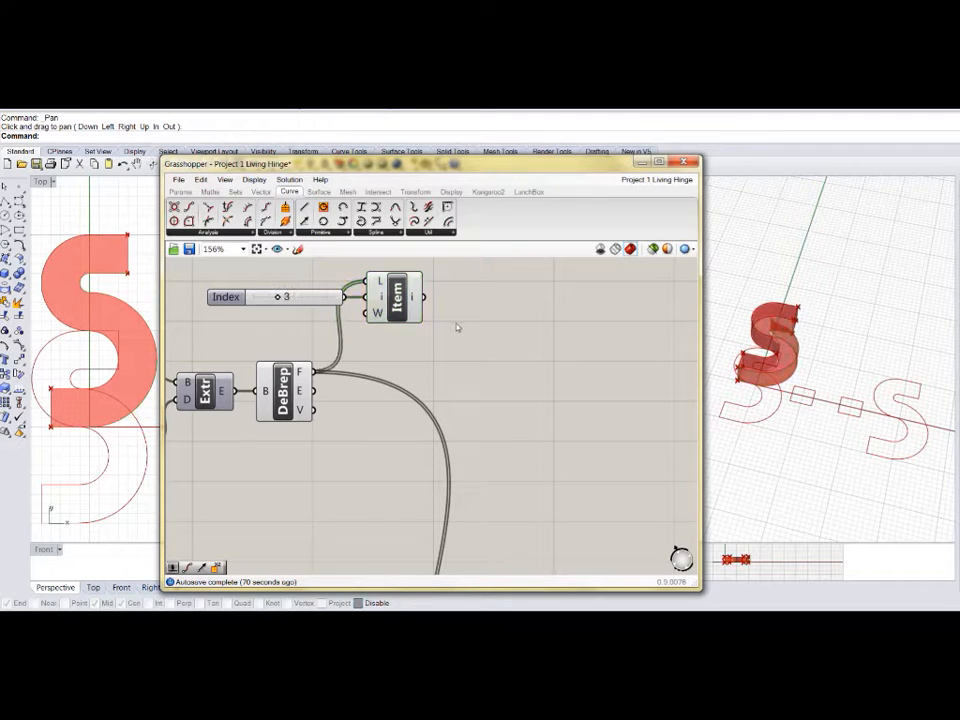
drag(456, 323, 321, 287)
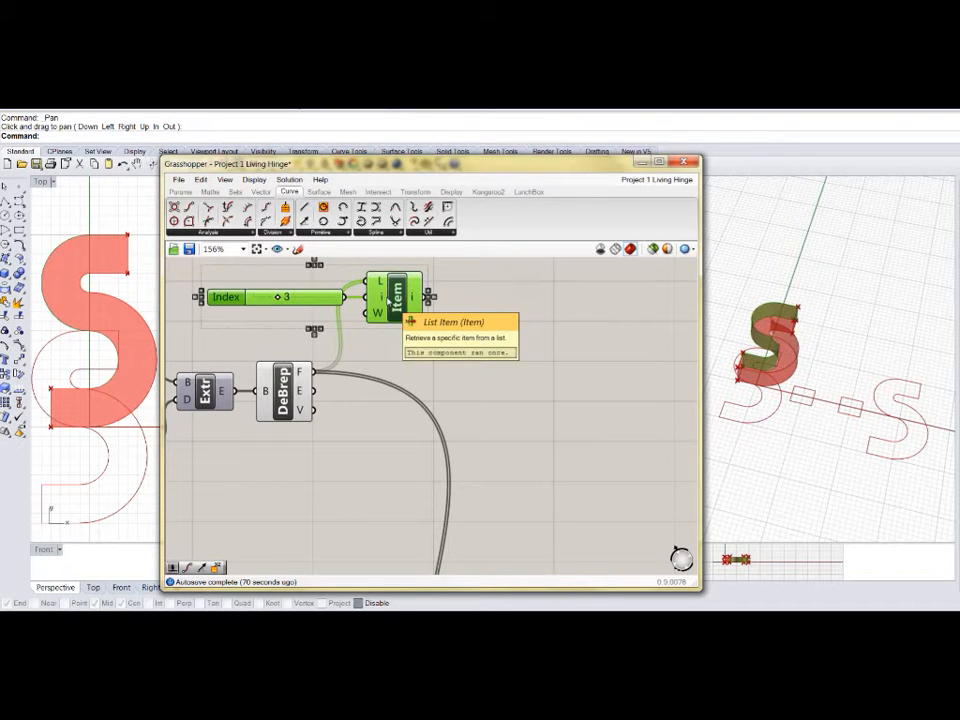
key(ctrl+v)
drag(391, 307, 392, 509)
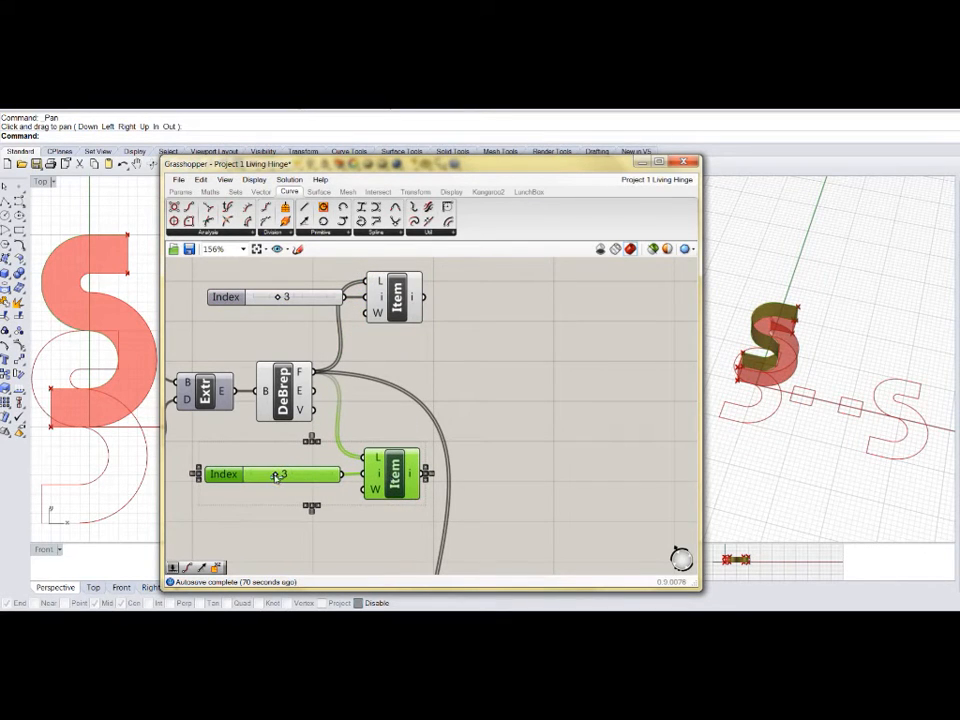
drag(276, 476, 261, 477)
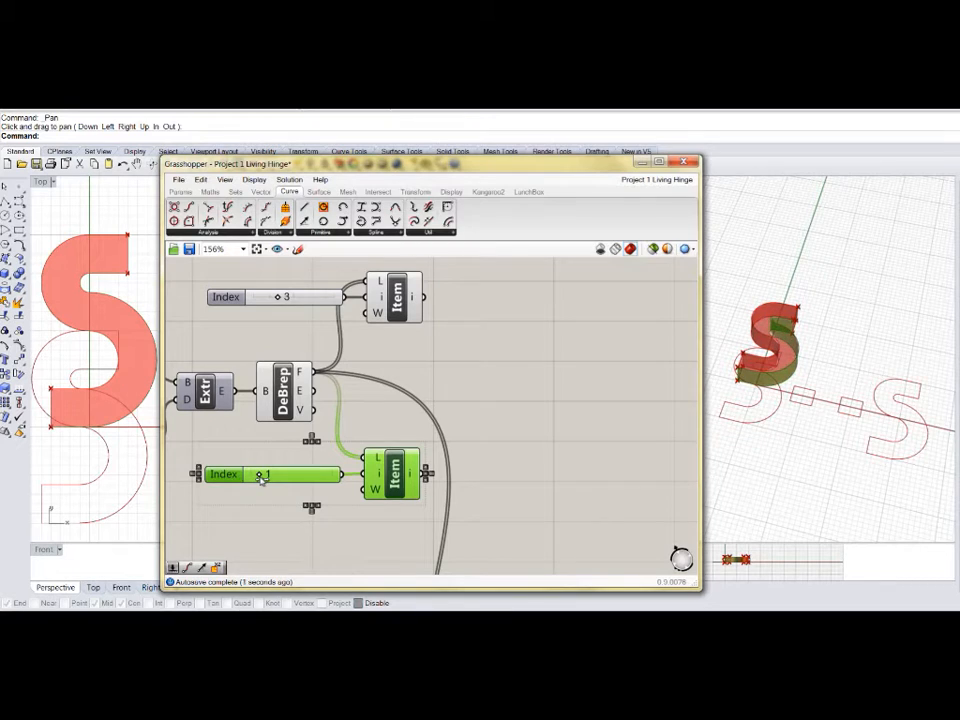
click(524, 467)
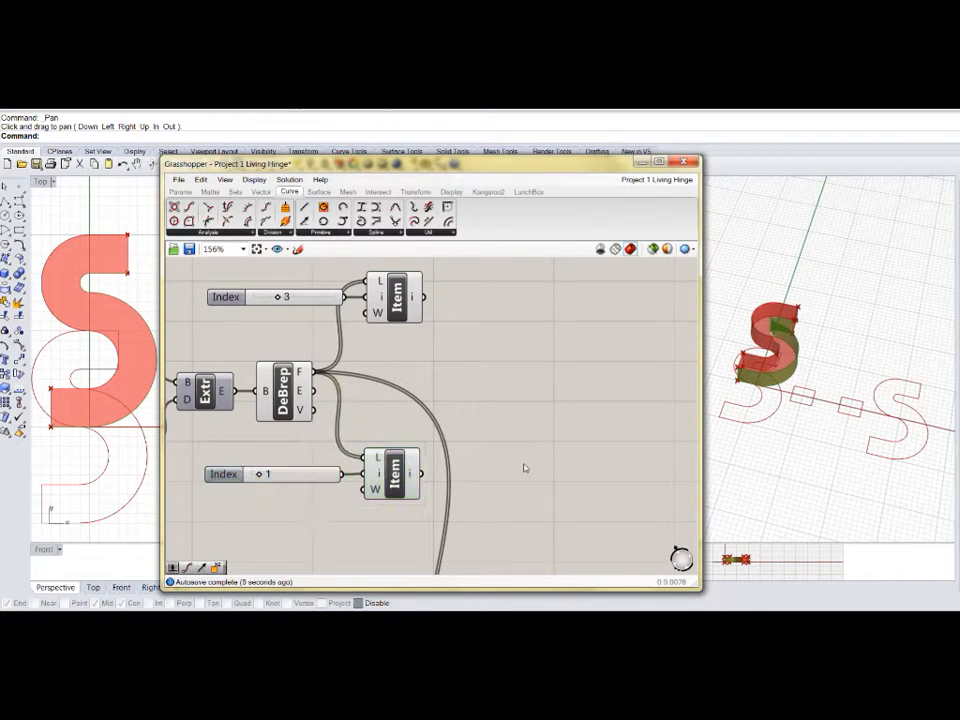
click(396, 296)
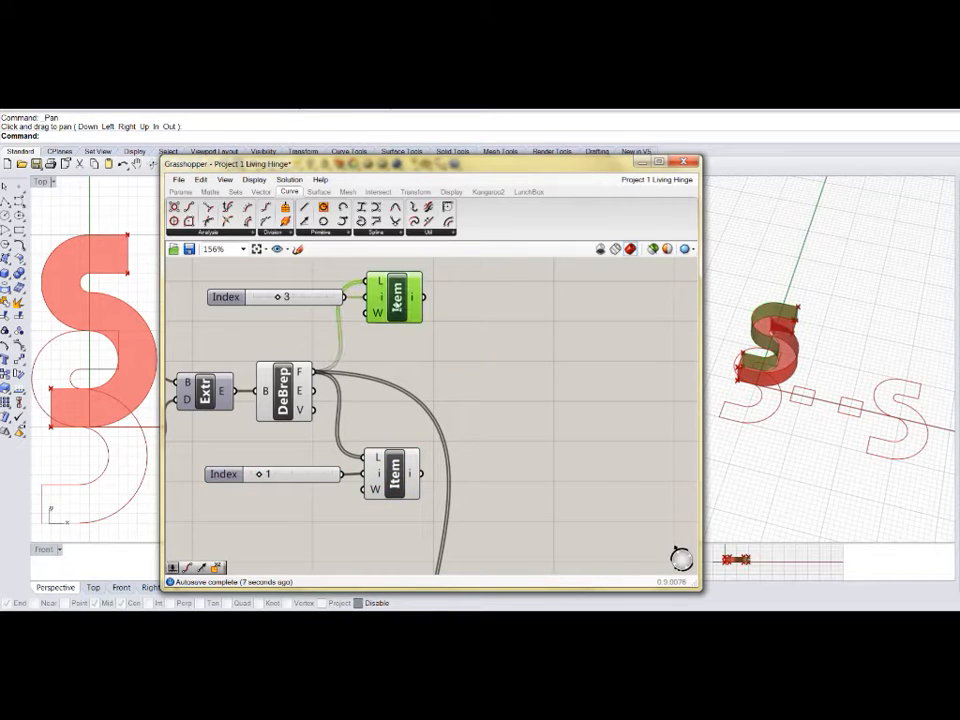
click(410, 474)
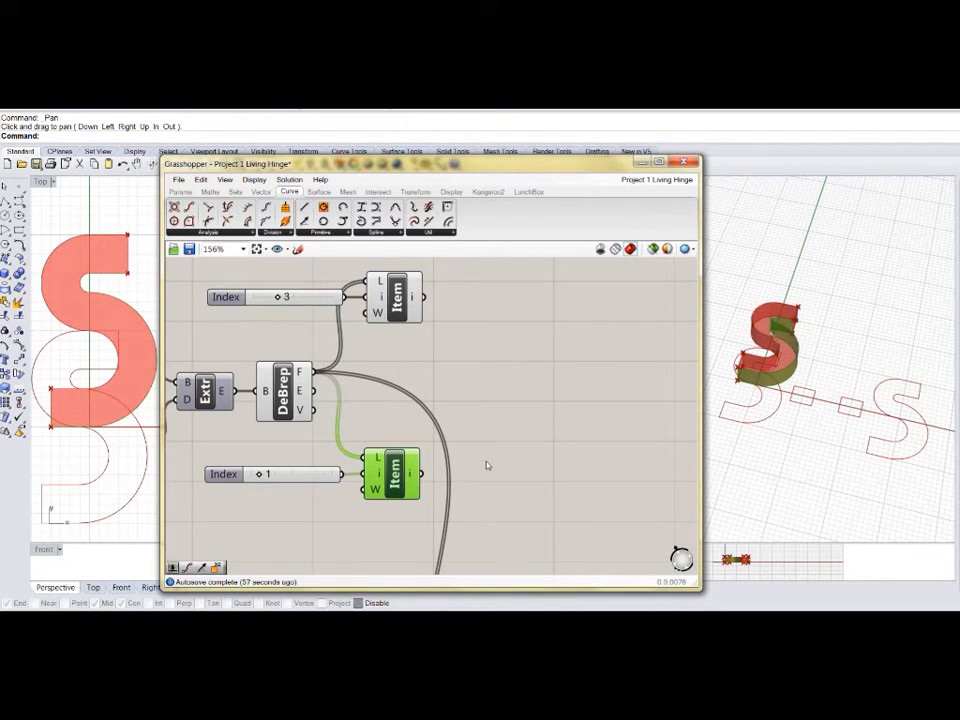
Step: Add a Deconstruct Brep component and feed it the output of the lower List Item
click(318, 192)
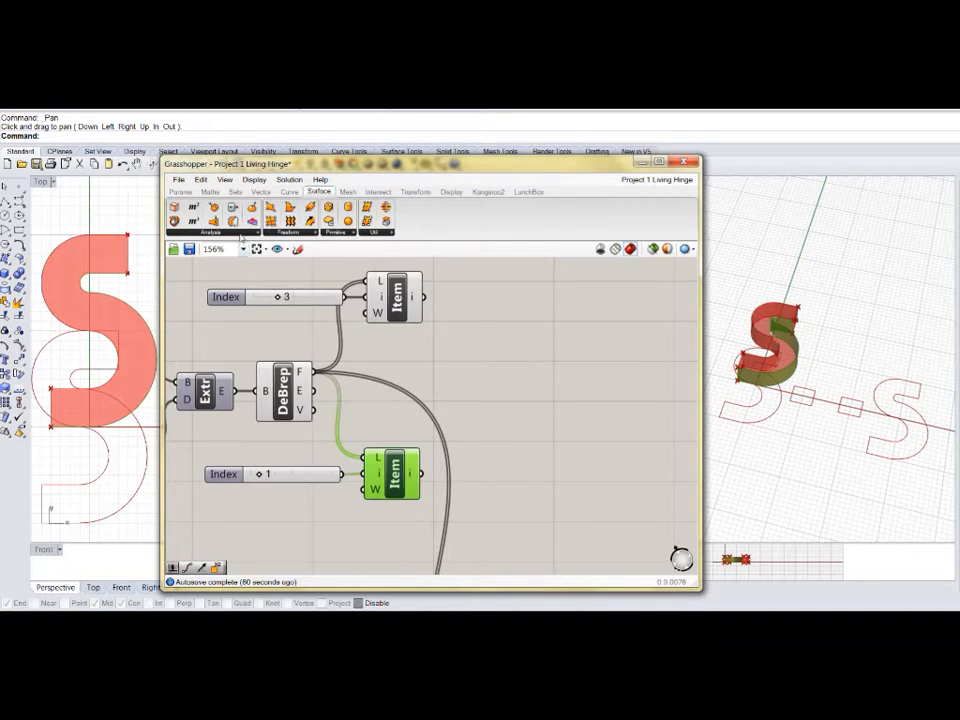
click(240, 233)
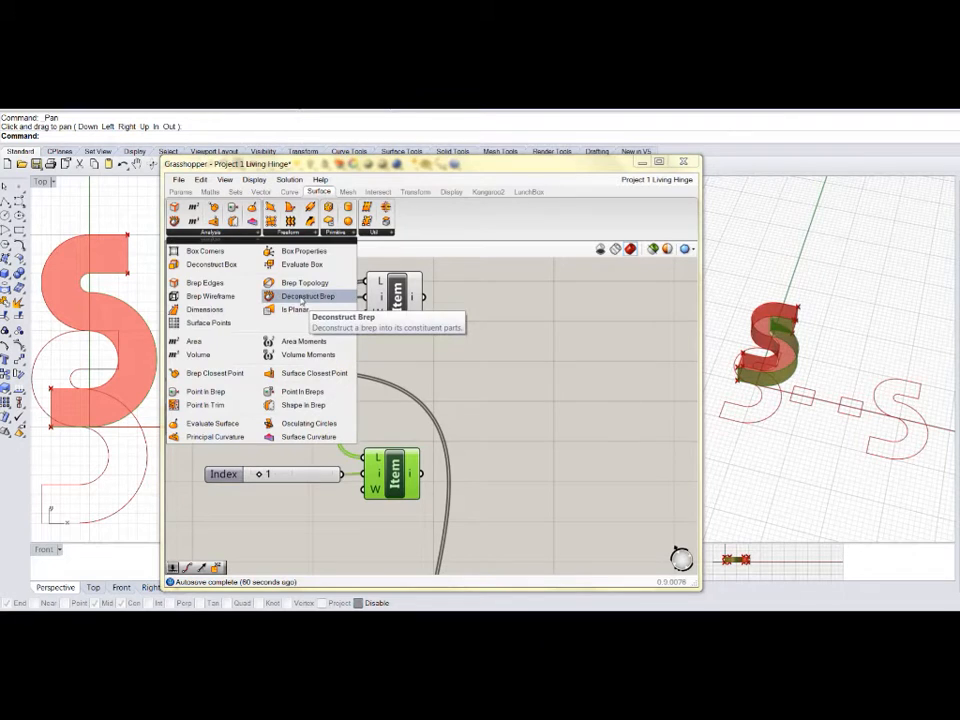
click(302, 298)
click(489, 476)
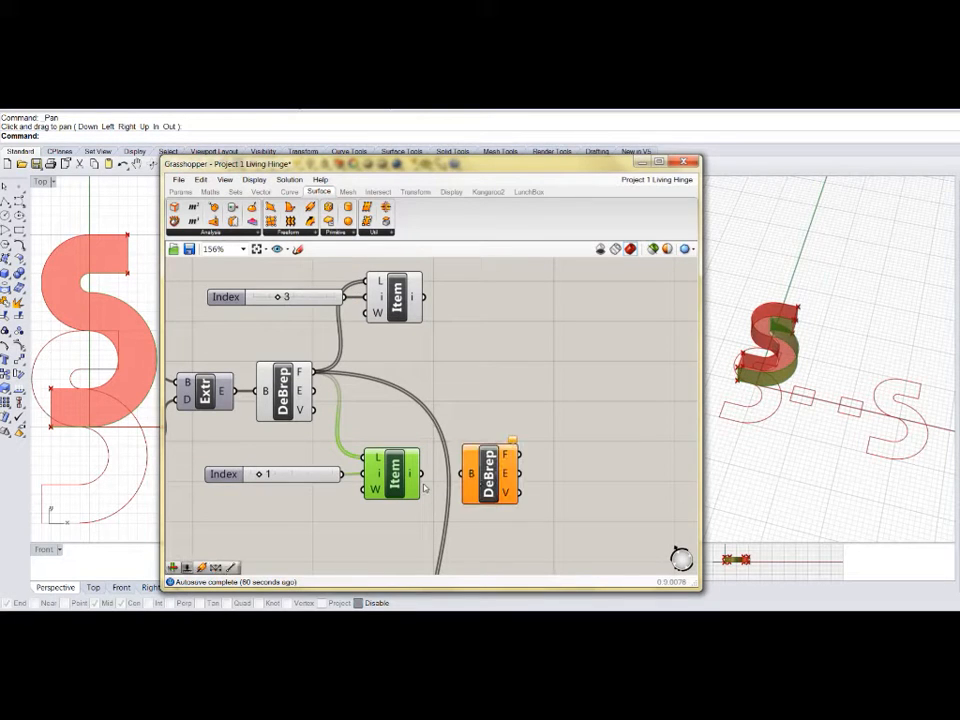
drag(421, 474, 483, 487)
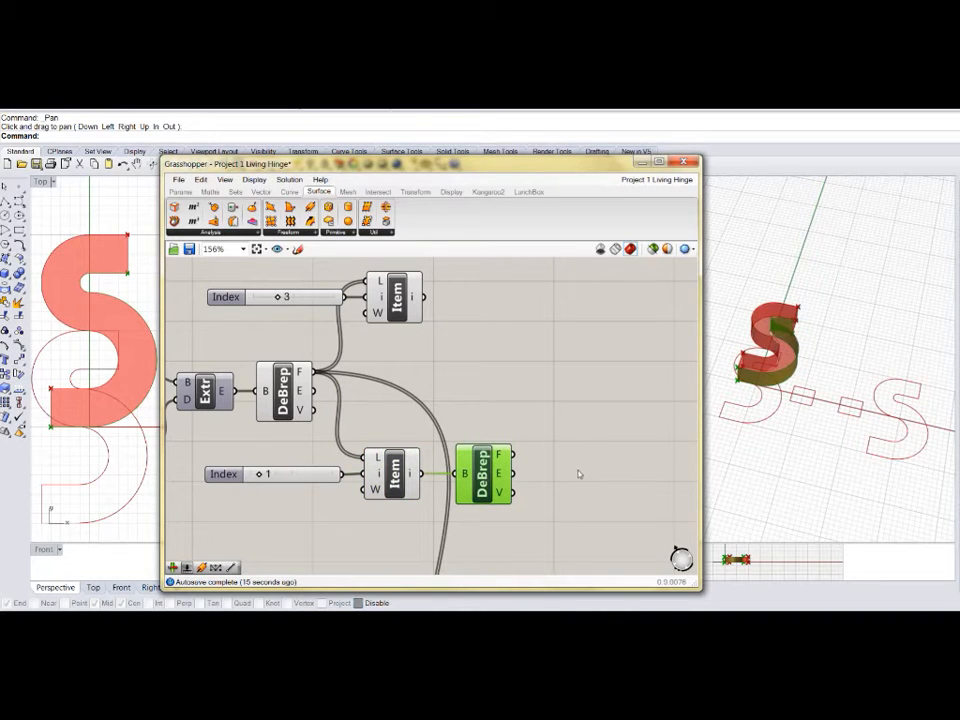
Step: Add a List Item after the new Deconstruct Brep and connect the brep's edges output to its list input
mouse_move(501, 458)
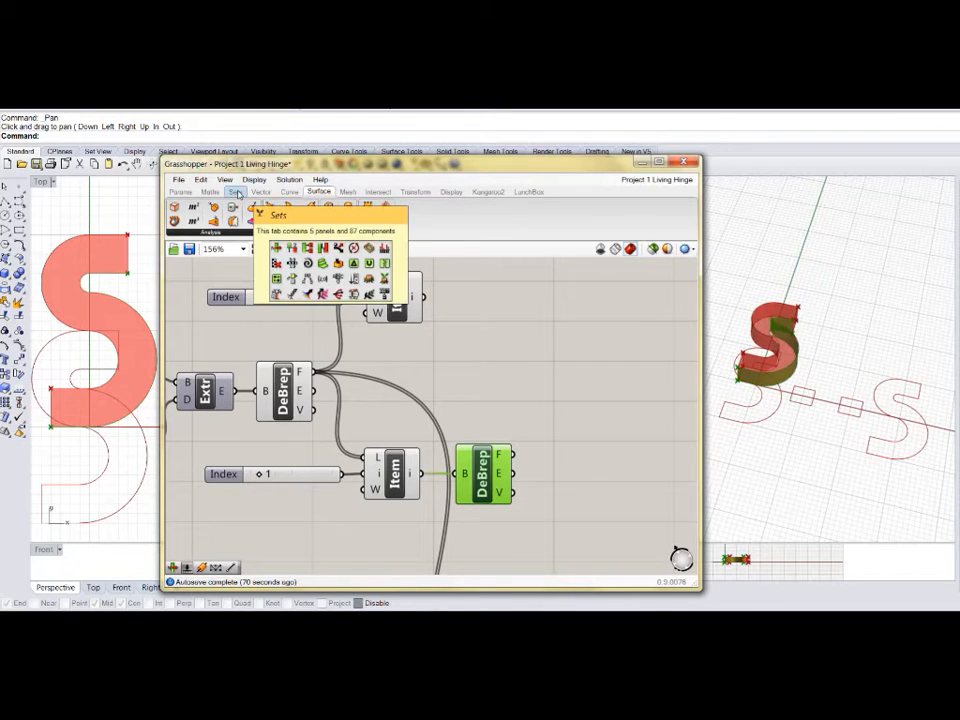
click(236, 191)
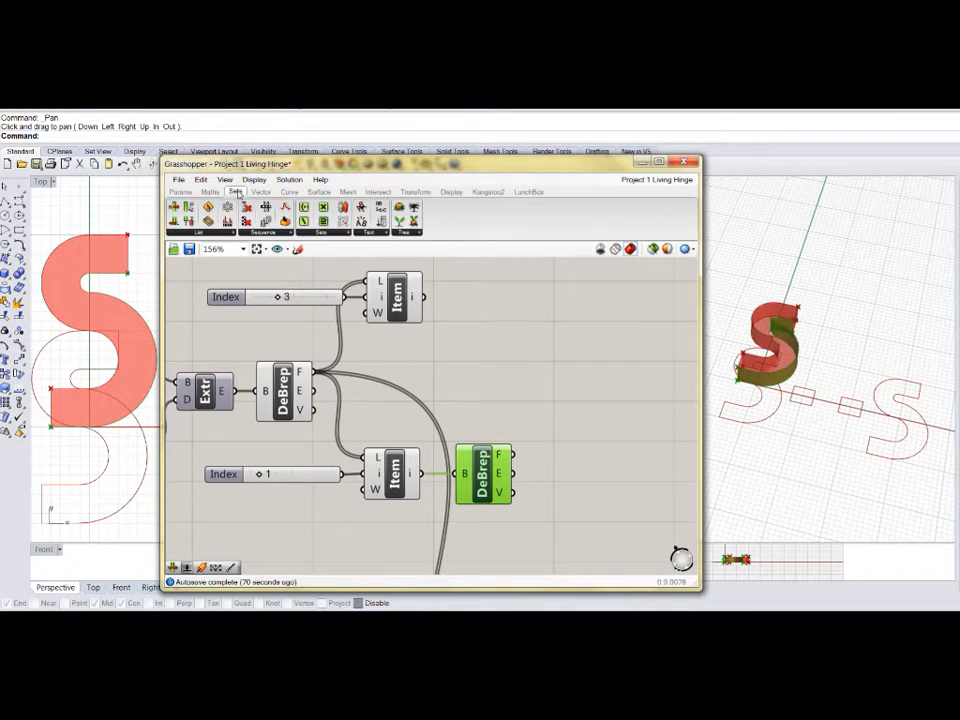
click(203, 234)
drag(561, 481, 592, 478)
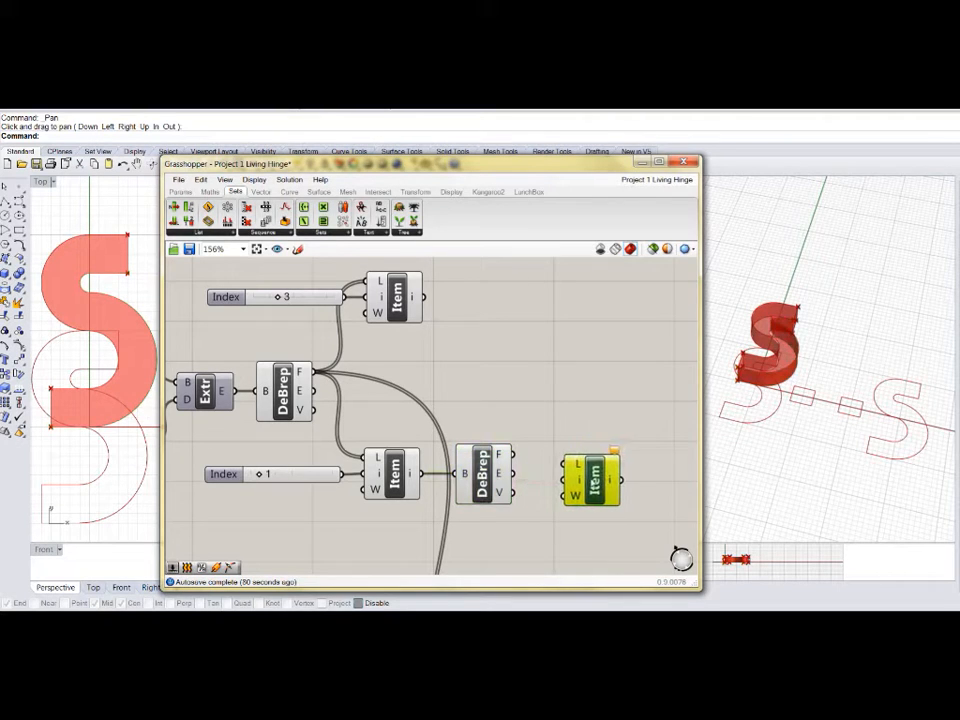
mouse_move(515, 475)
mouse_down()
mouse_move(566, 465)
mouse_move(591, 484)
mouse_up()
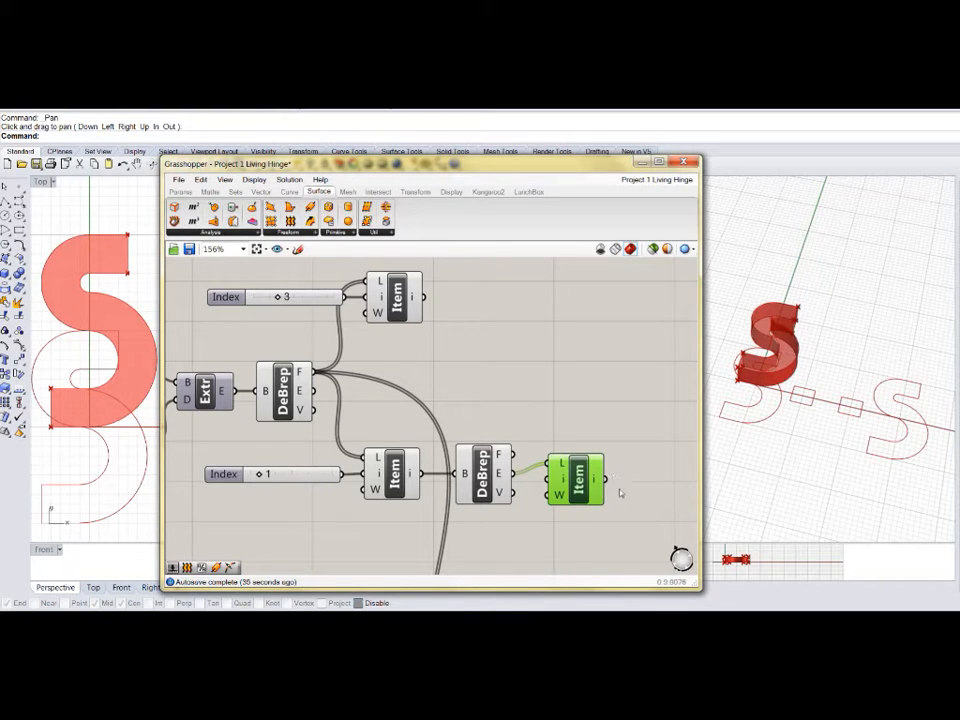
Step: Add a Pipe component and connect the edge List Item's output to its curve input
click(450, 376)
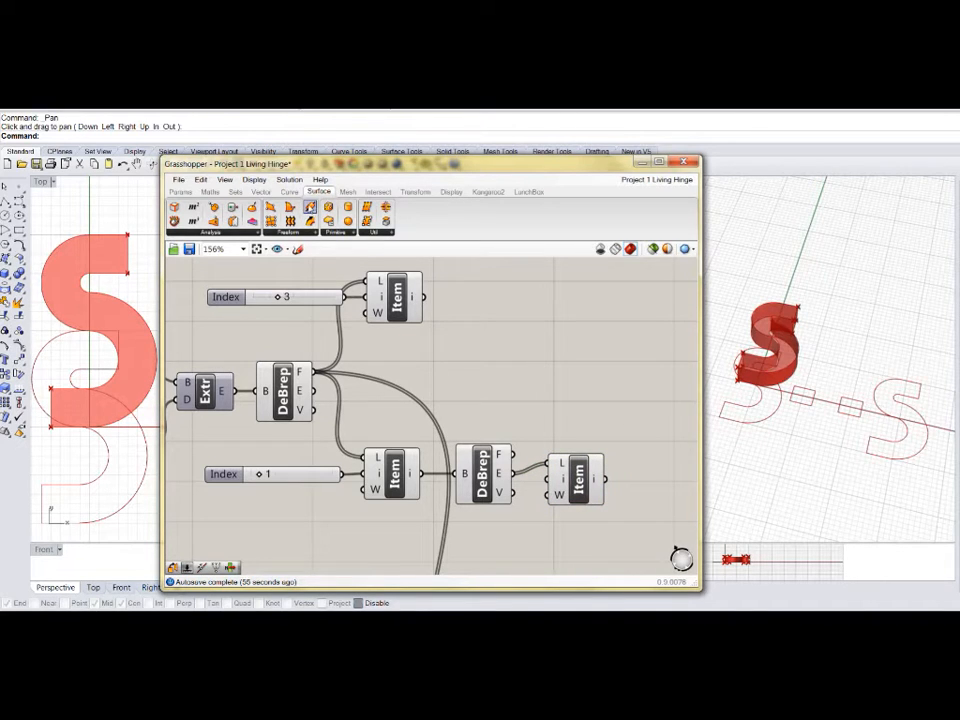
drag(663, 409, 608, 407)
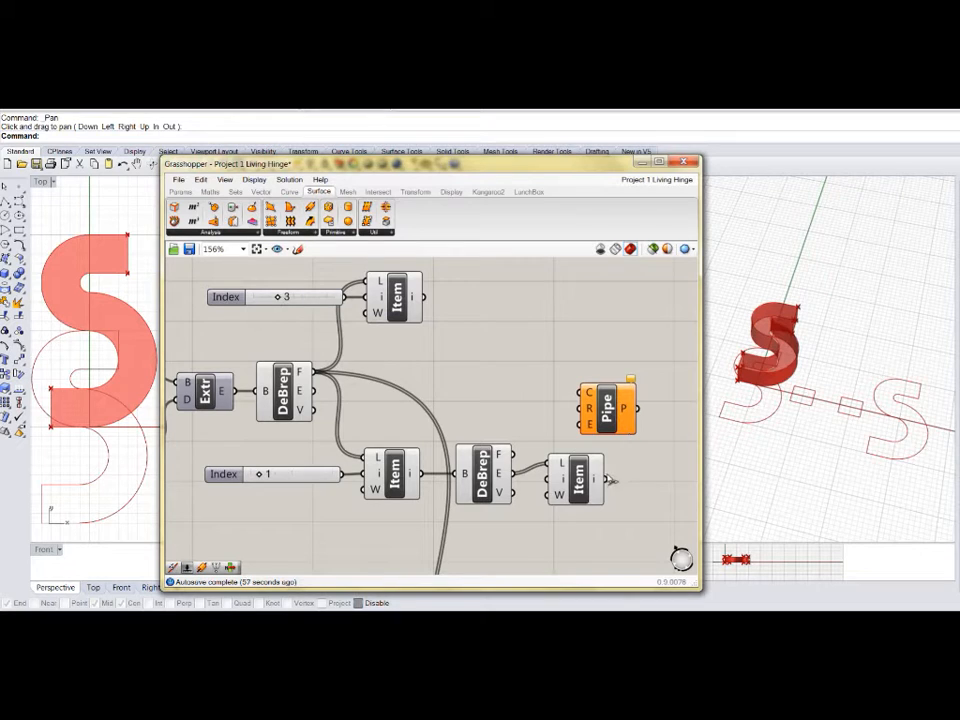
drag(604, 478, 586, 394)
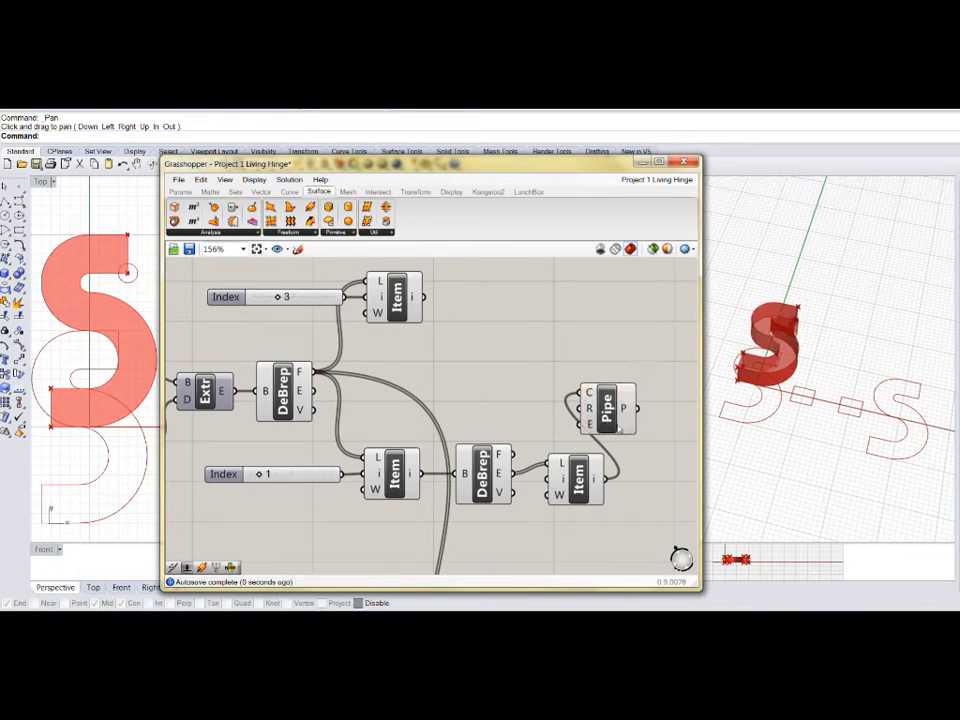
click(603, 405)
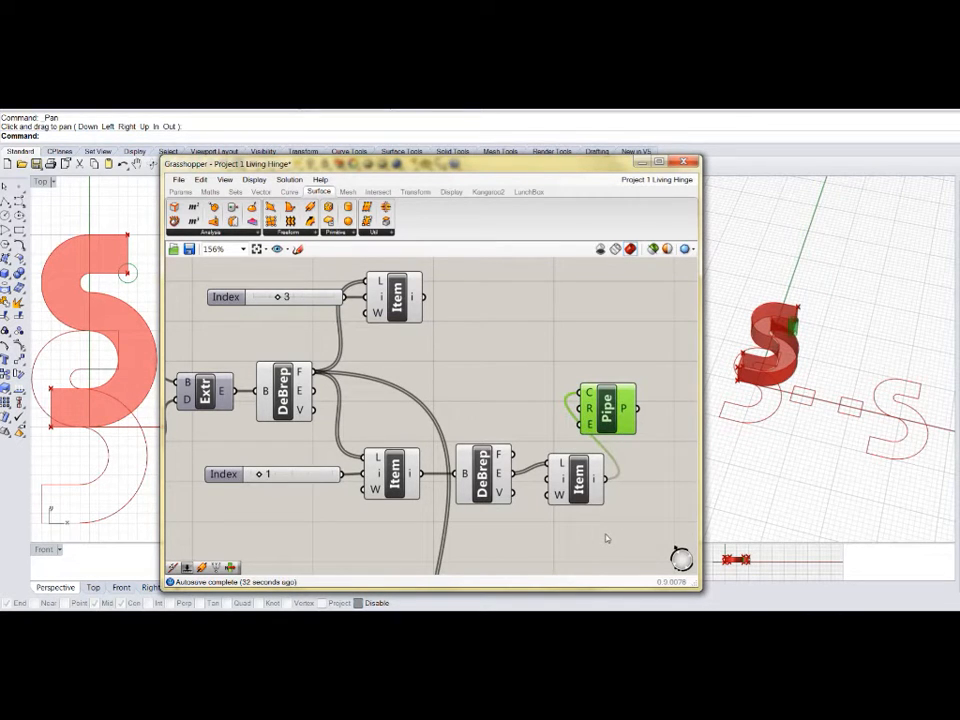
Step: Add a number slider of 2 to the edge List Item's index input, then set it to 1 to pipe the long S-shaped edge
double_click(525, 538)
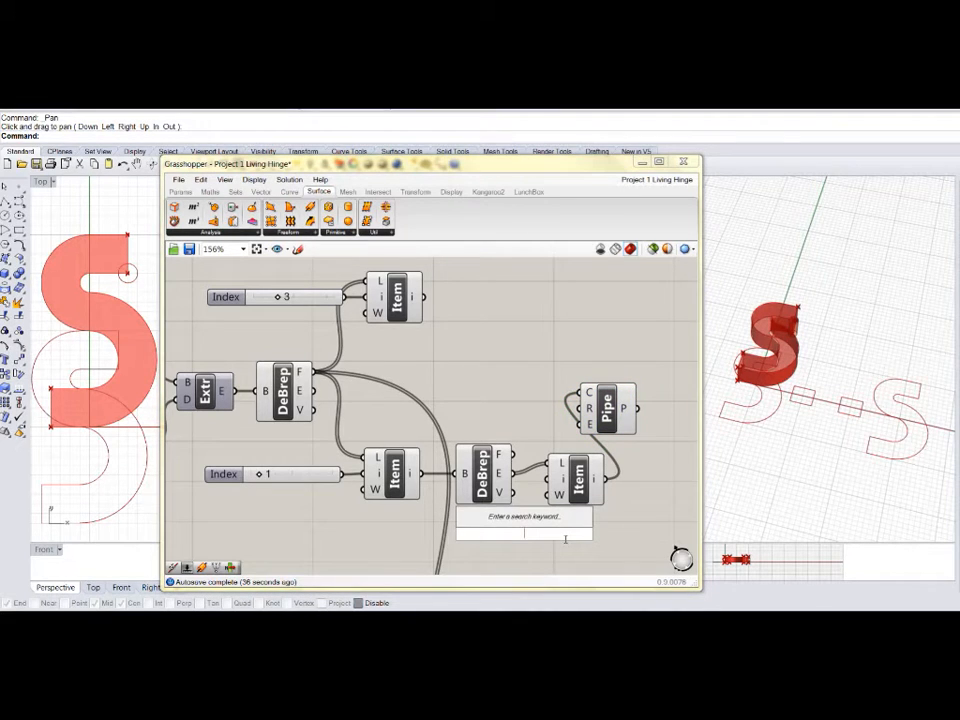
text(2)
key(Return)
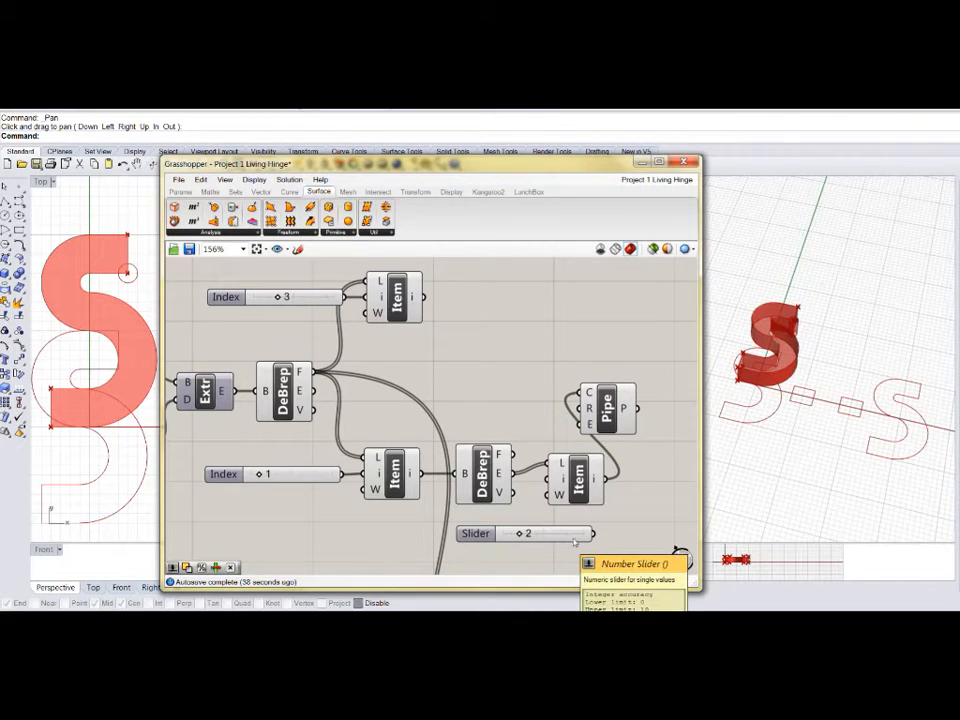
drag(594, 533, 548, 479)
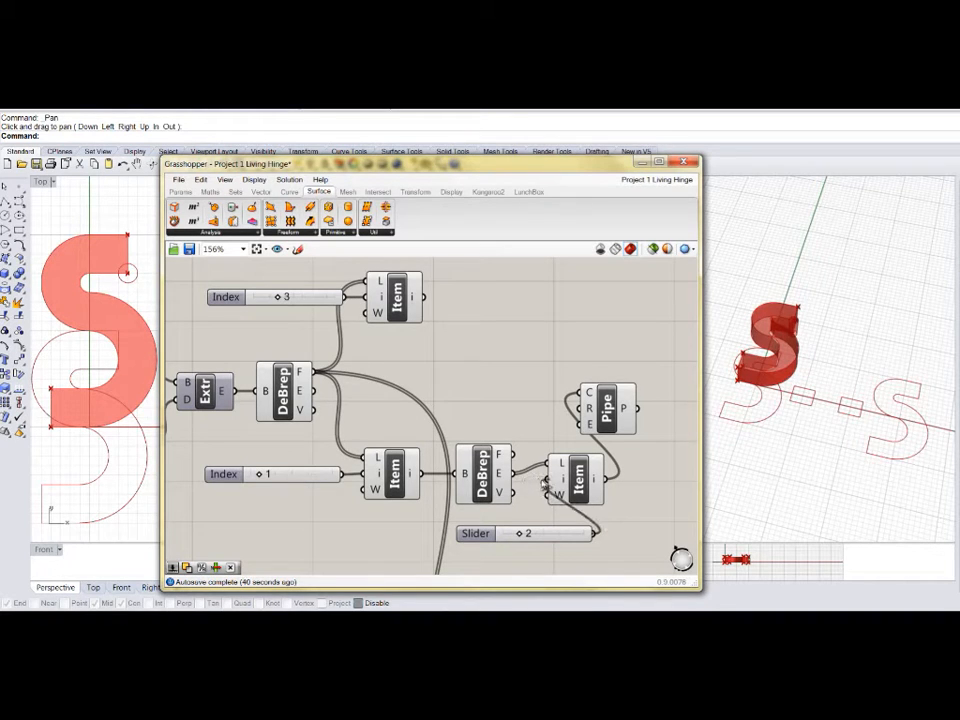
click(603, 408)
drag(519, 534, 483, 521)
click(607, 405)
drag(607, 405, 619, 378)
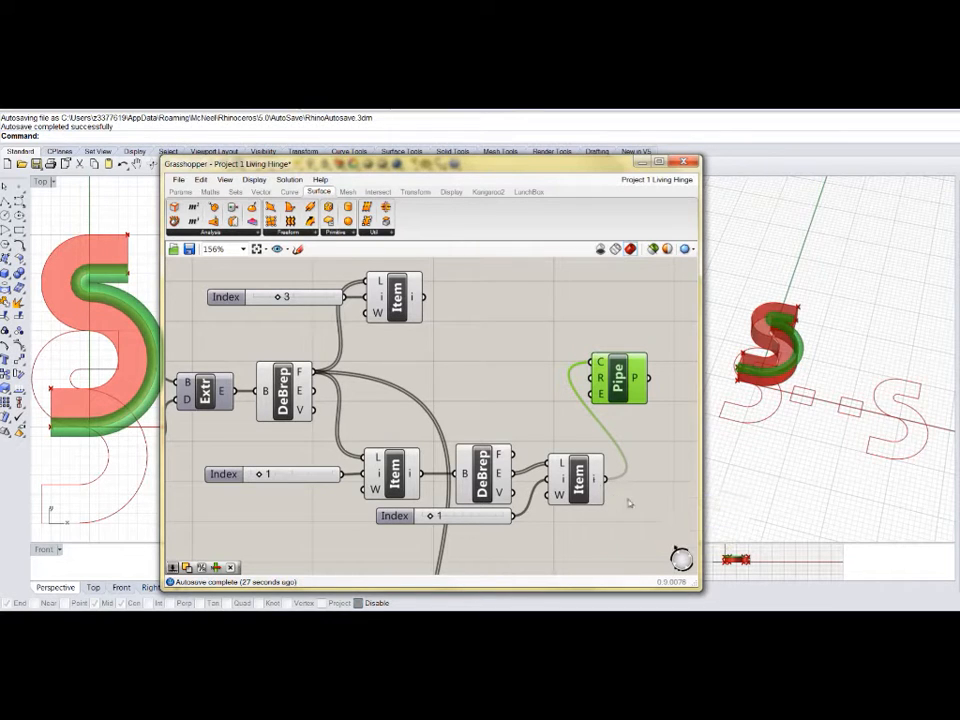
Step: Add a curve Length component and connect the edge List Item's output to it
click(289, 191)
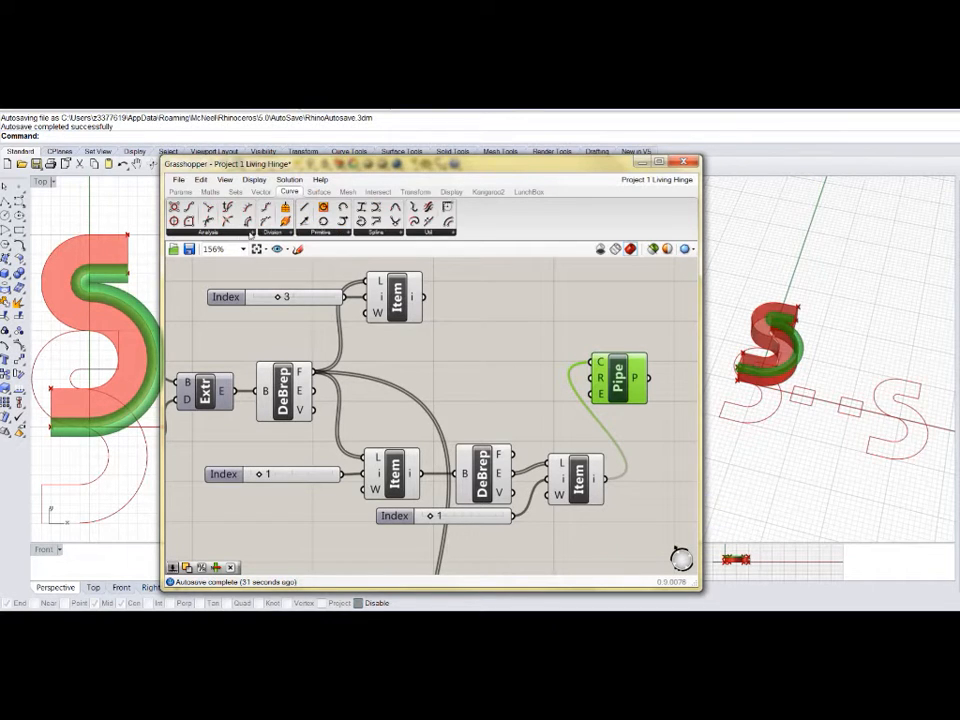
click(215, 232)
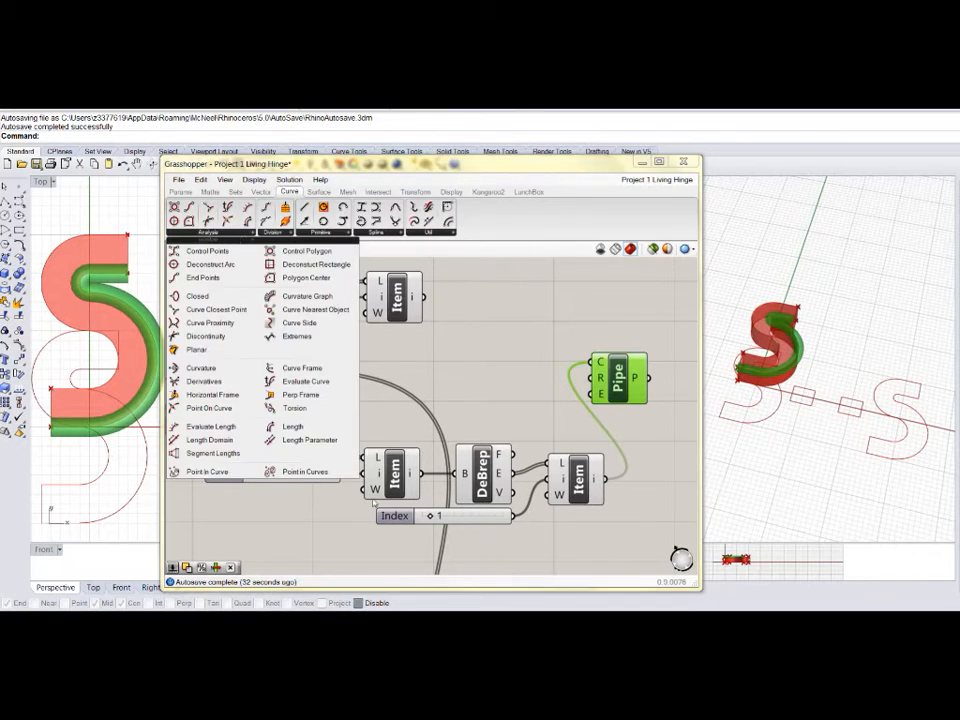
click(292, 426)
click(645, 494)
drag(605, 479, 654, 481)
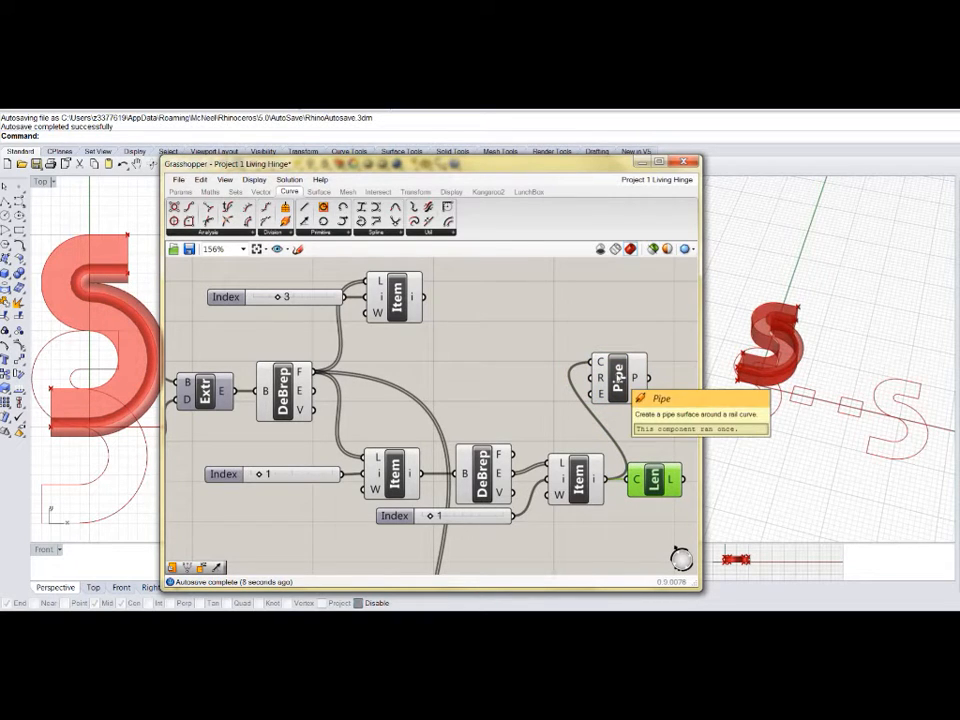
Step: Turn off the Pipe component's preview and move it closer above the edge List Item
right_click(619, 378)
click(656, 399)
drag(620, 380, 598, 415)
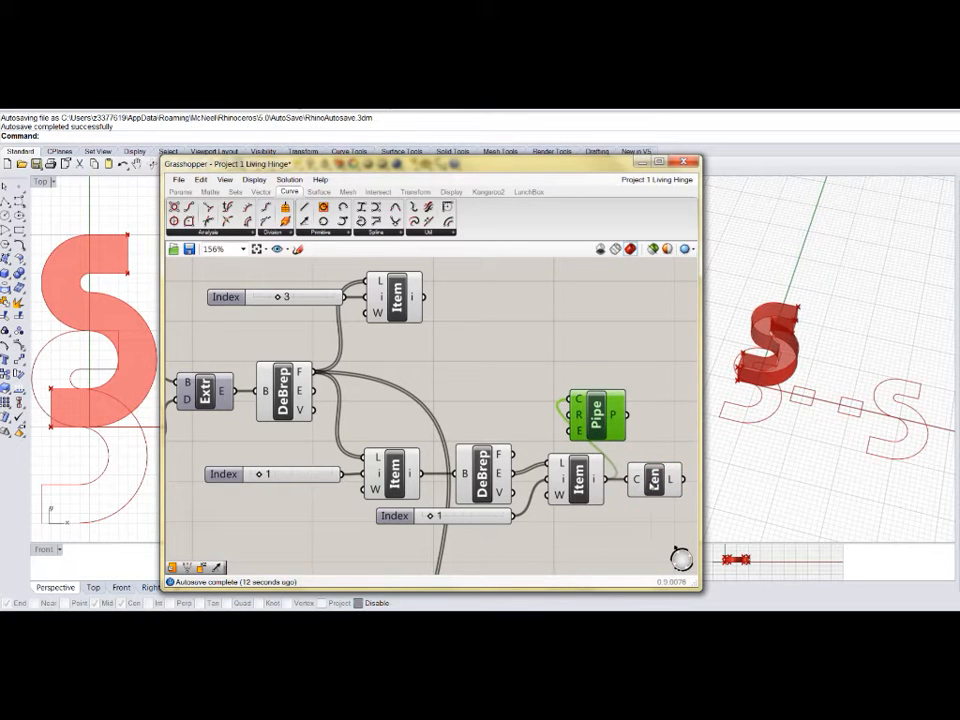
click(652, 479)
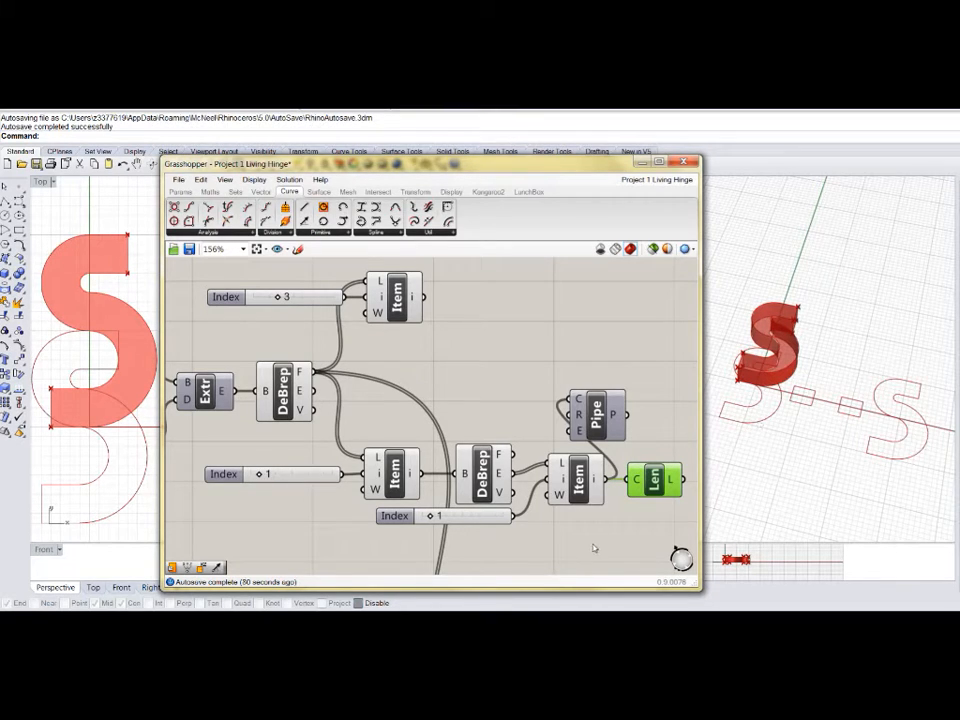
Step: Add a number slider of 12 below the purple group, connect it to the Series component's start input, and set it to 29
right_drag(594, 545, 462, 428)
scroll(501, 429, down, 7)
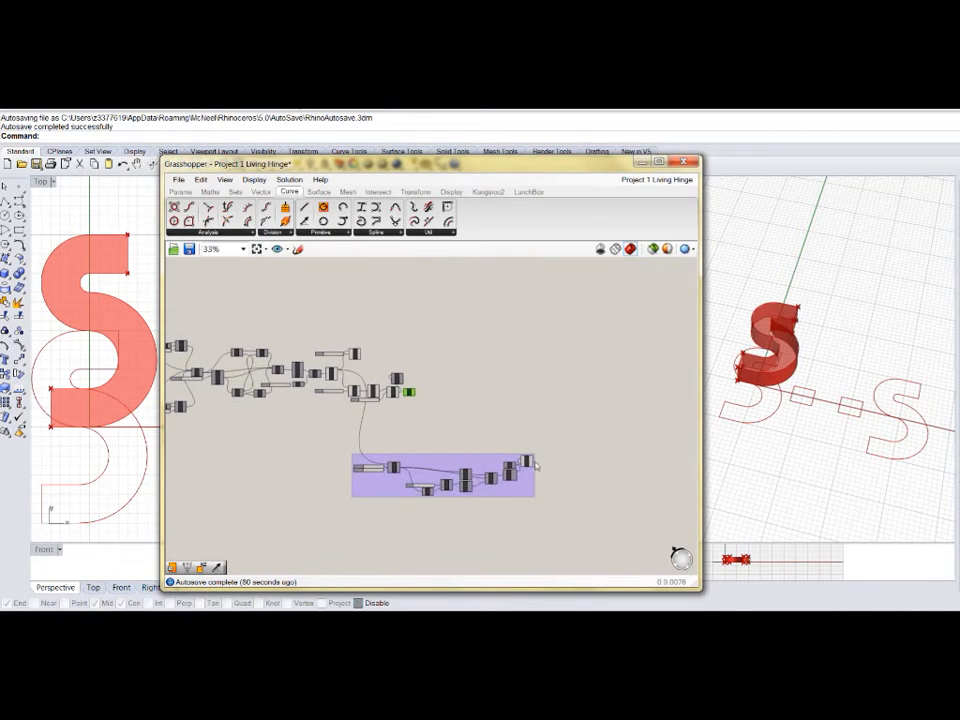
scroll(537, 466, up, 5)
right_drag(557, 489, 508, 424)
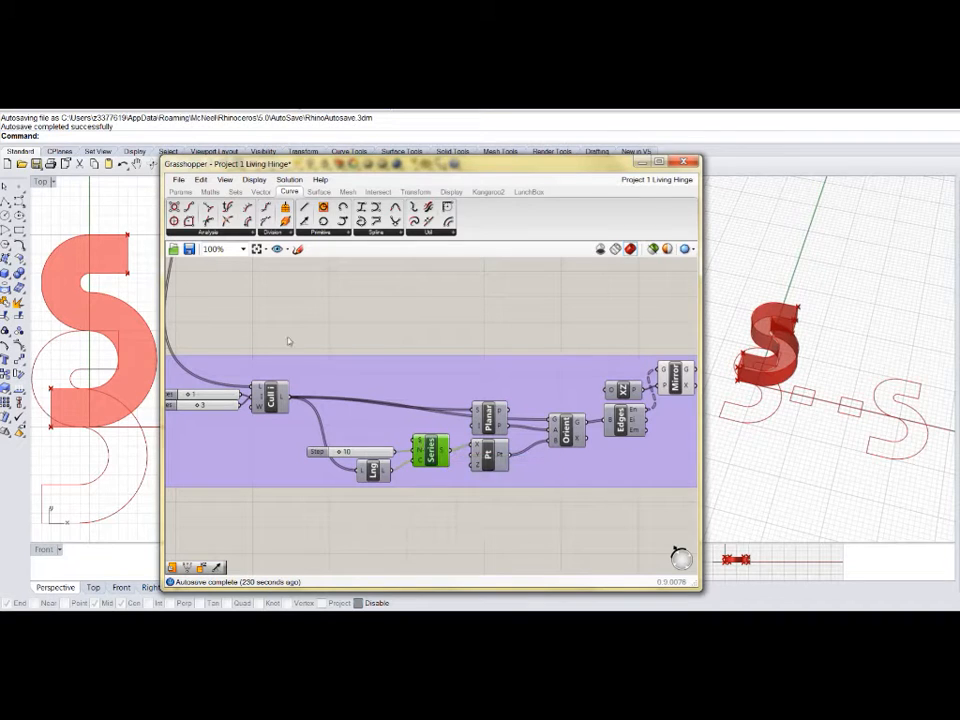
double_click(394, 529)
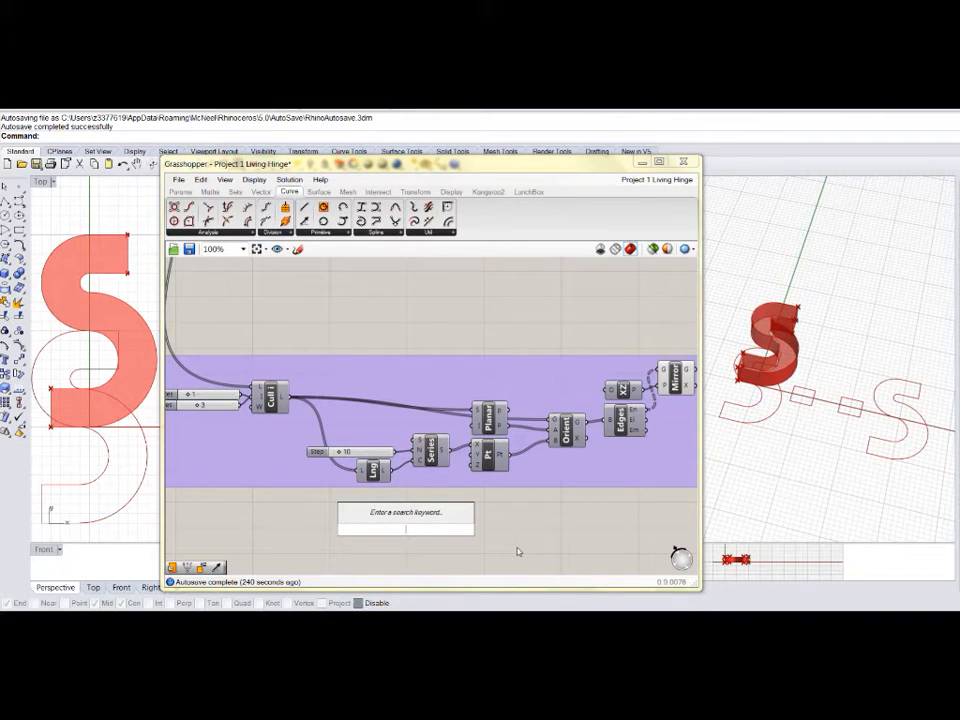
text(12)
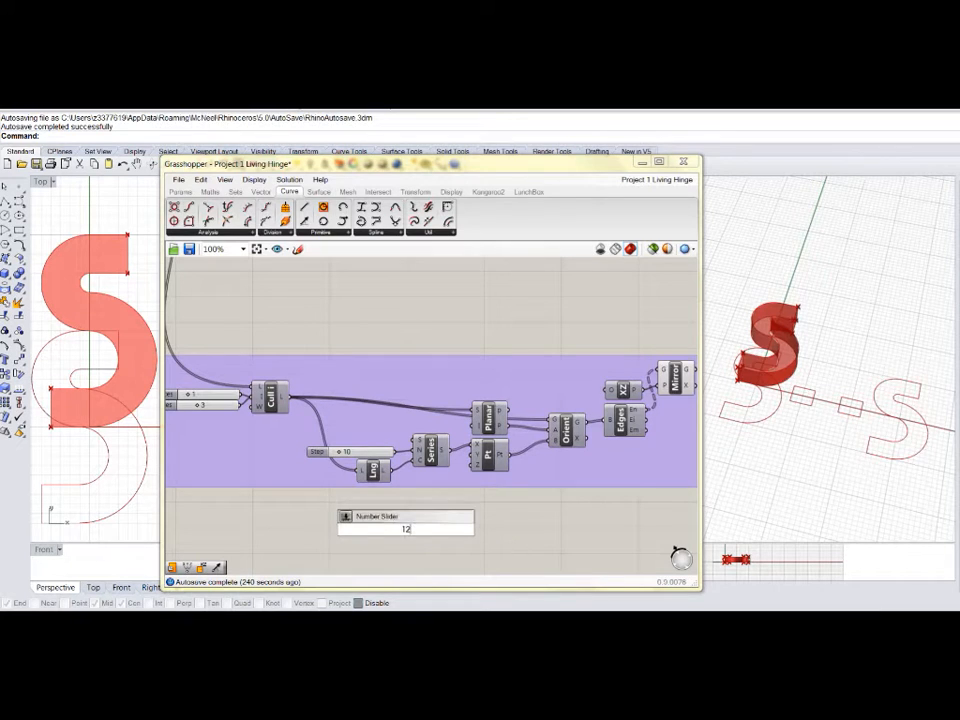
key(Return)
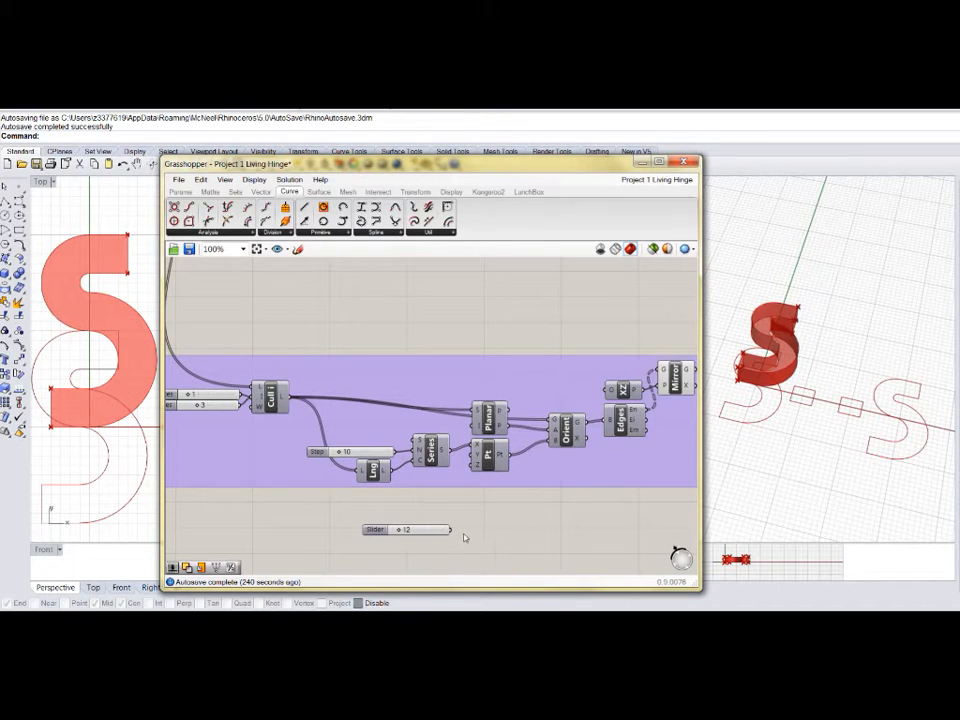
drag(450, 530, 413, 441)
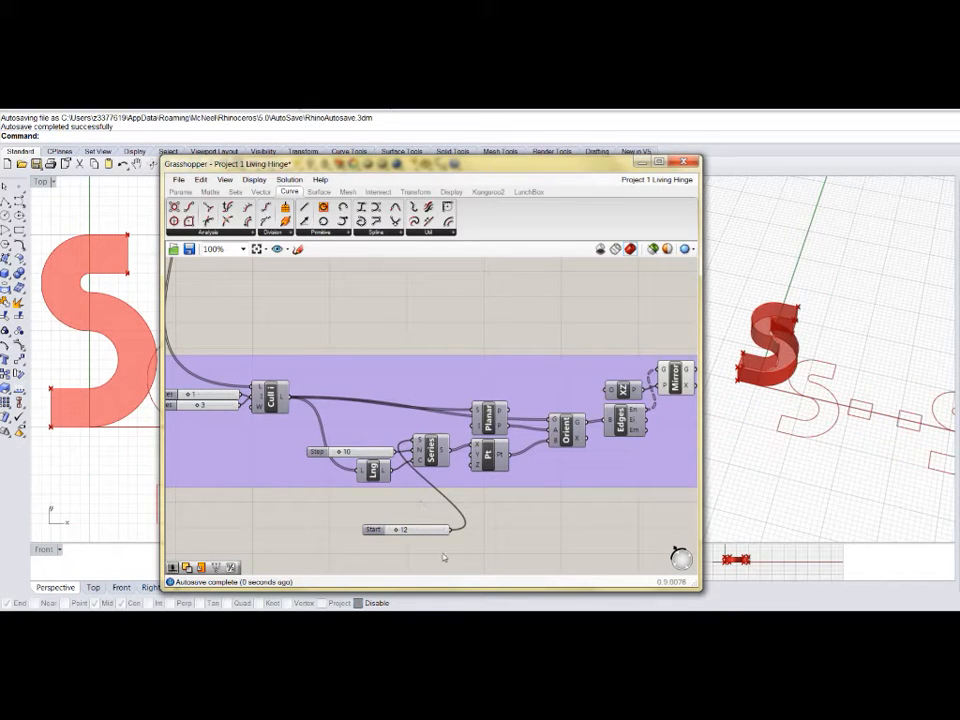
drag(393, 529, 355, 522)
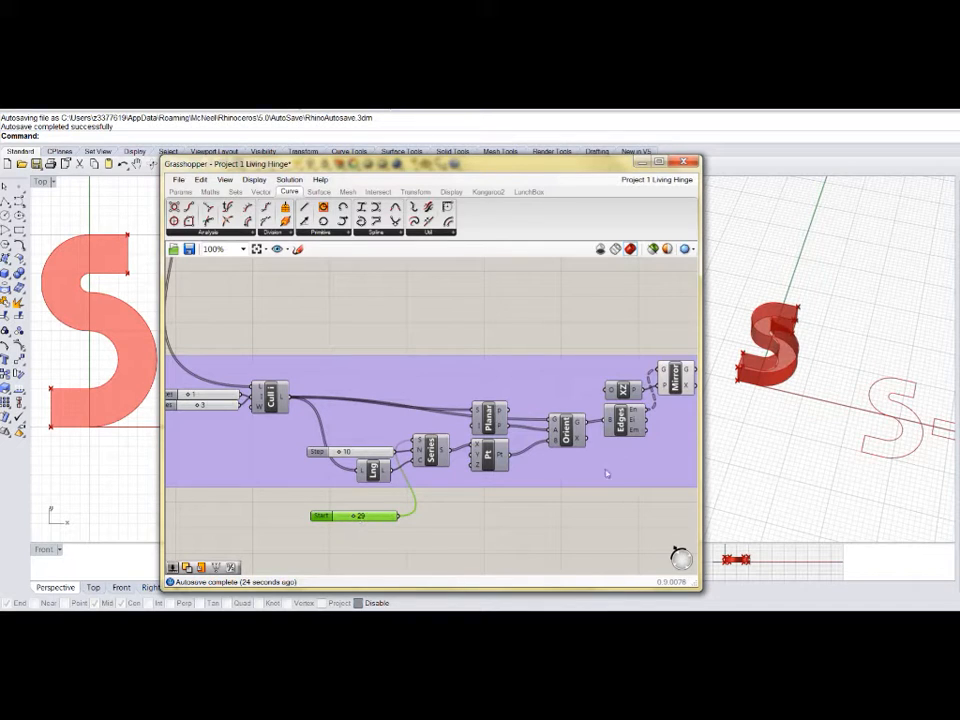
Step: Turn the Pipe component's preview back on to display the long S-shaped edge
click(675, 378)
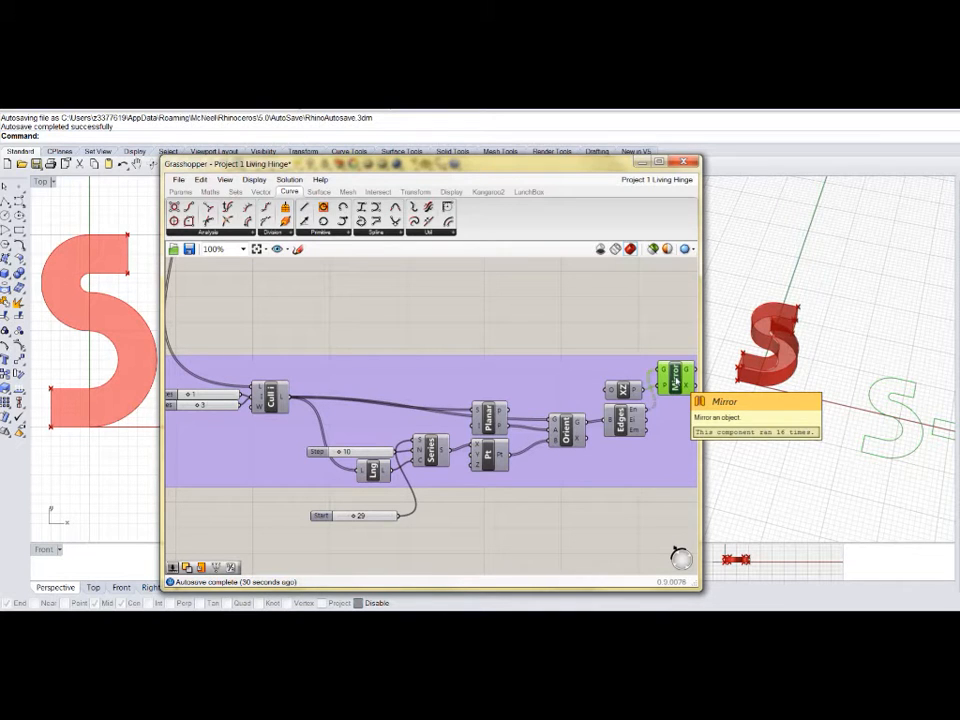
right_drag(478, 330, 484, 433)
scroll(484, 433, down, 5)
right_drag(476, 376, 562, 415)
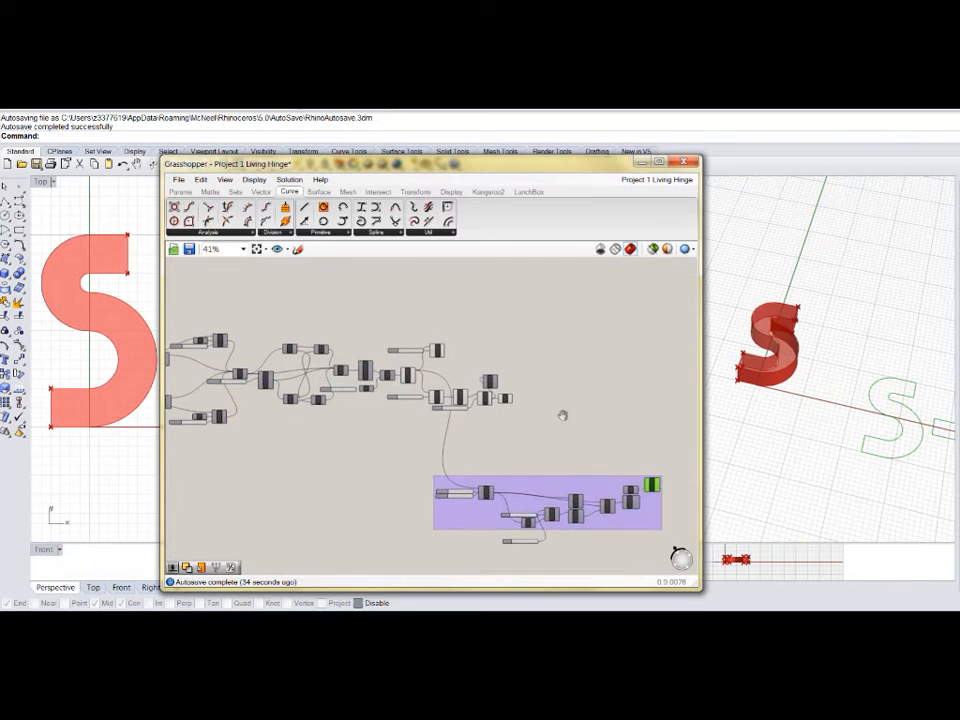
scroll(508, 416, up, 6)
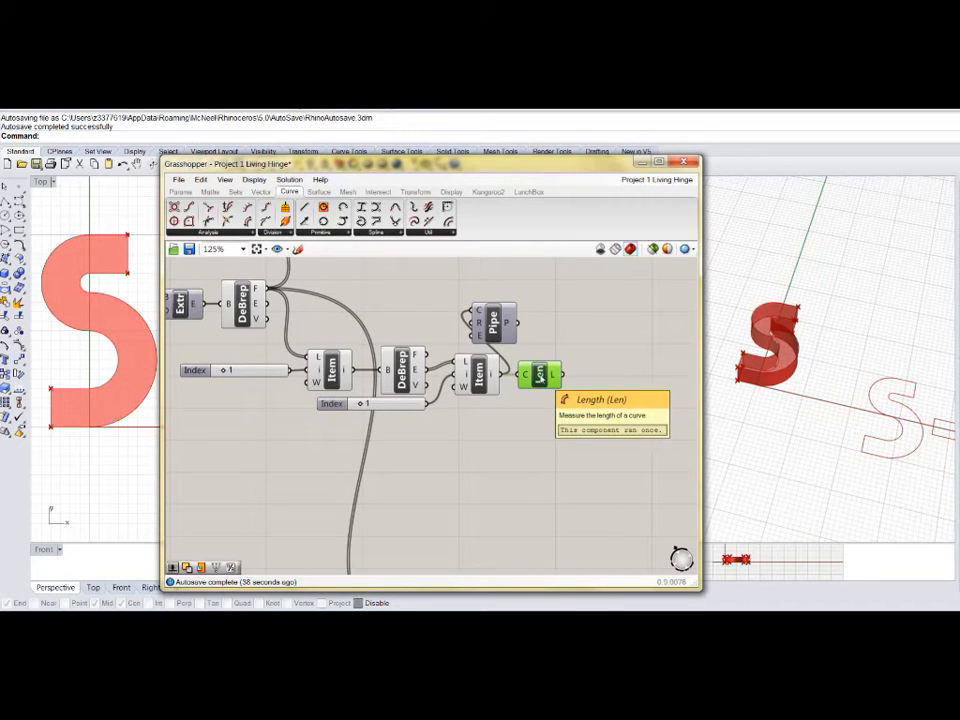
right_click(493, 325)
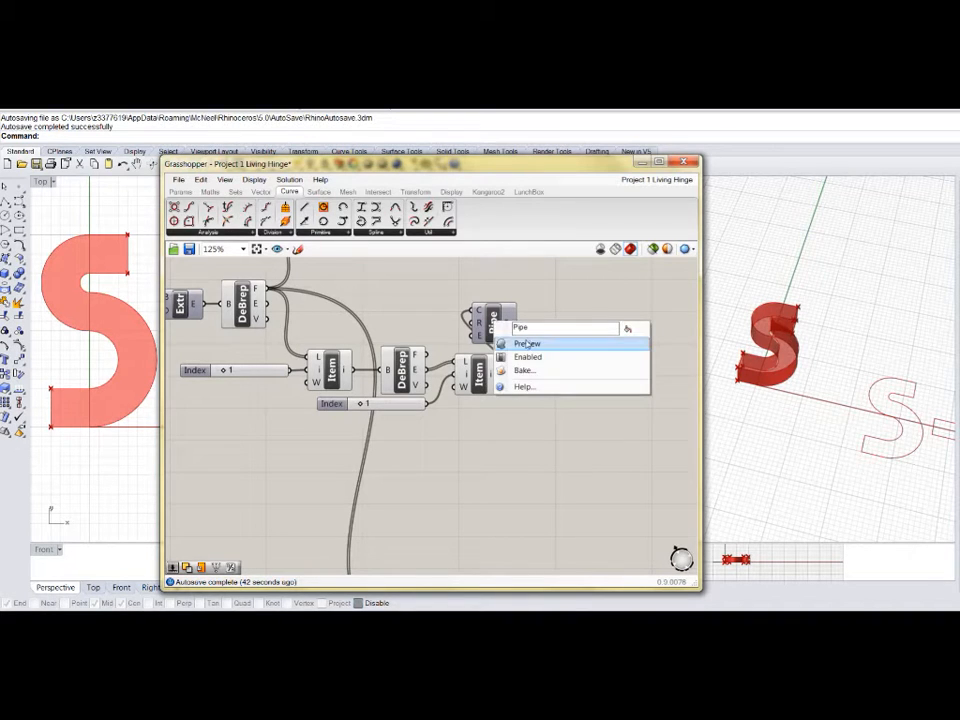
click(530, 342)
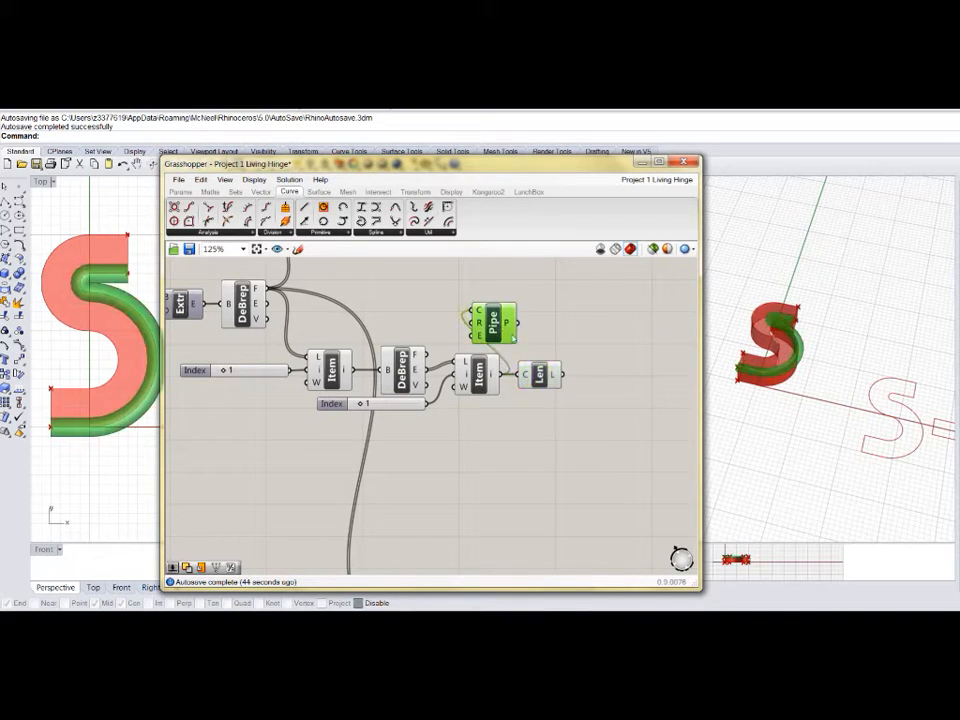
click(540, 374)
click(546, 426)
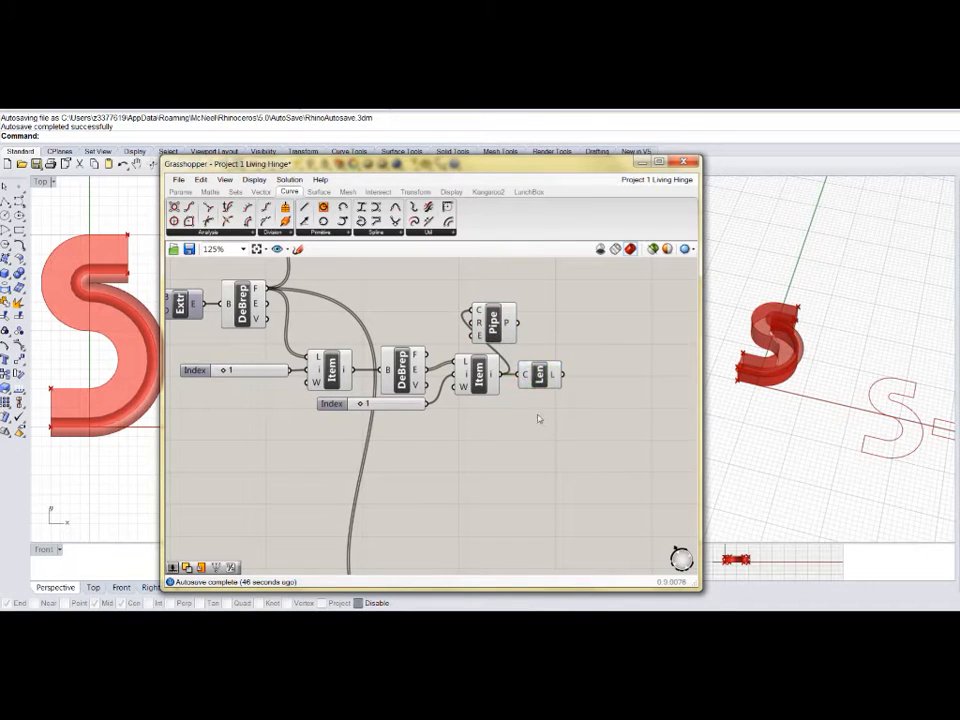
Step: Add a Line SDL component below the curve Length component and connect a new Construct Point to its start input
scroll(572, 391, up, 3)
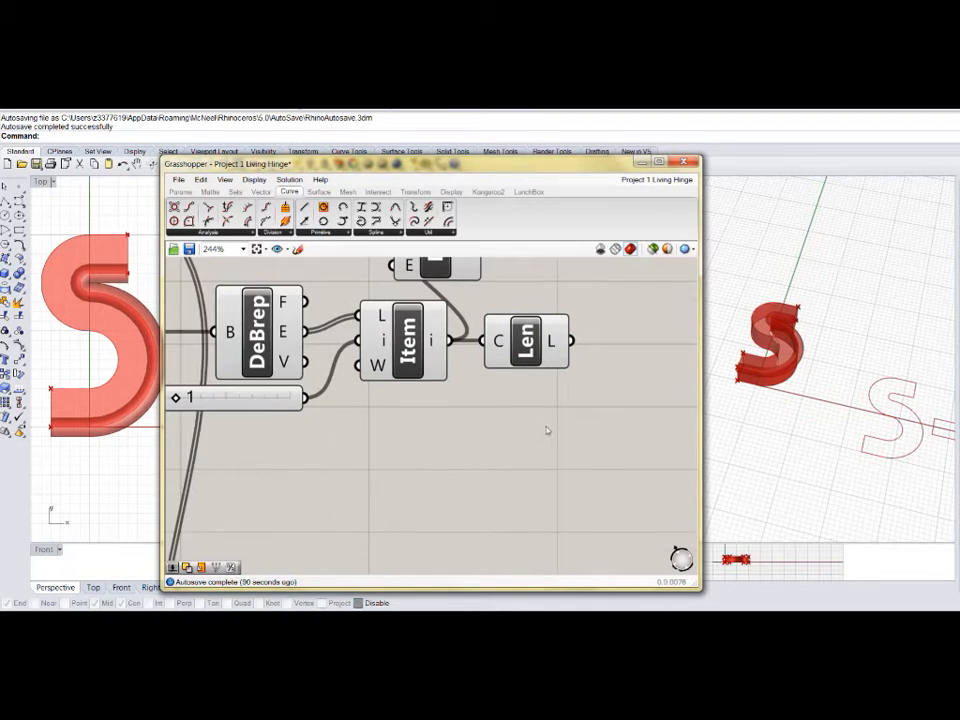
scroll(542, 429, down, 1)
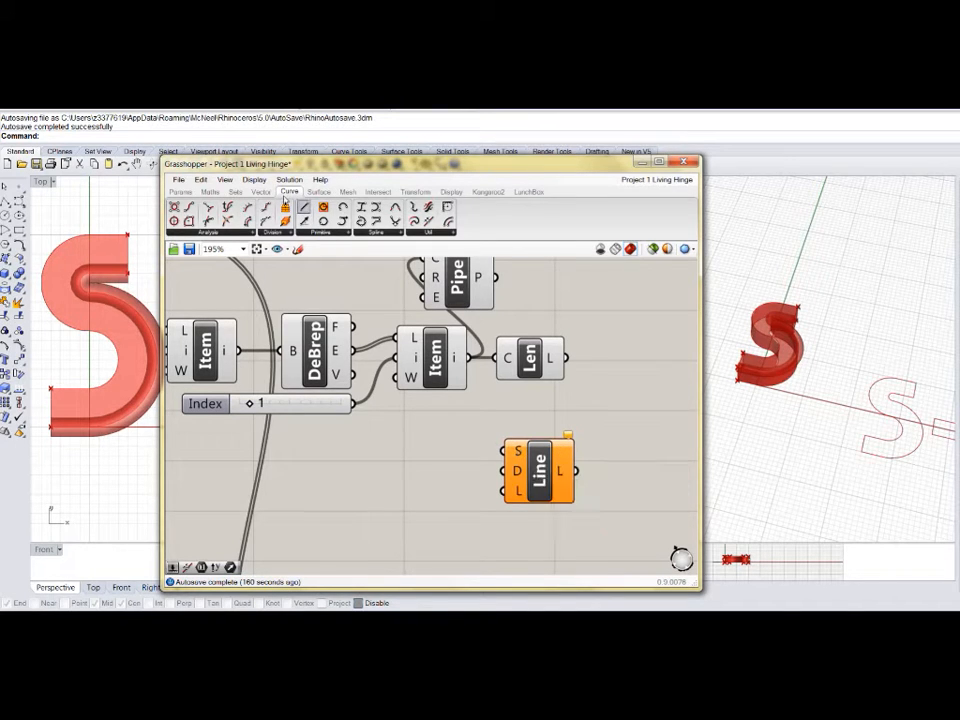
click(318, 192)
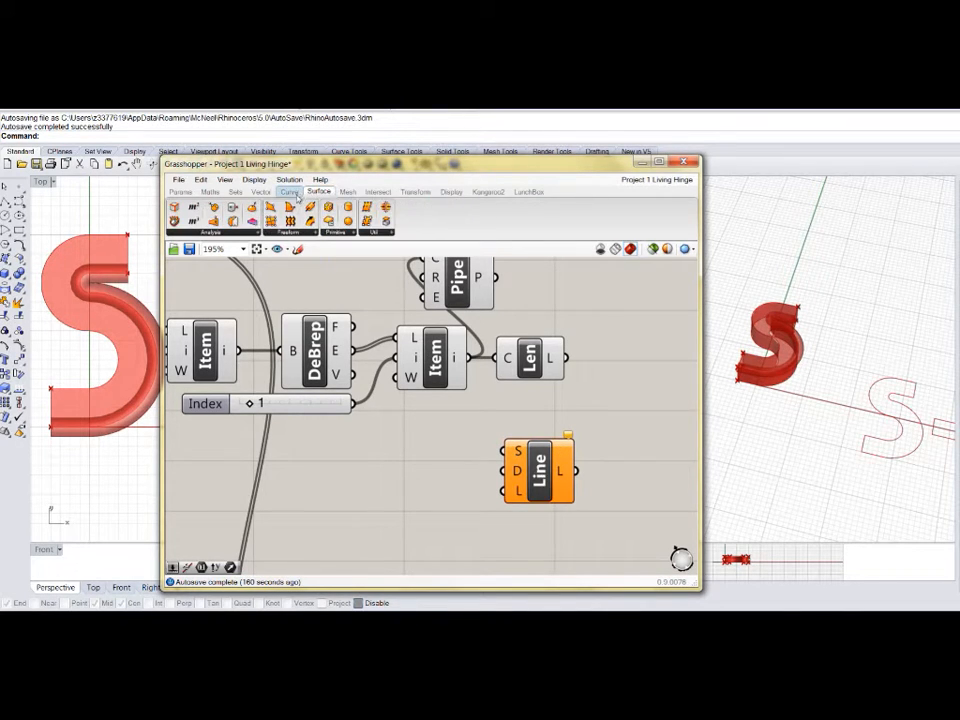
click(290, 193)
click(262, 193)
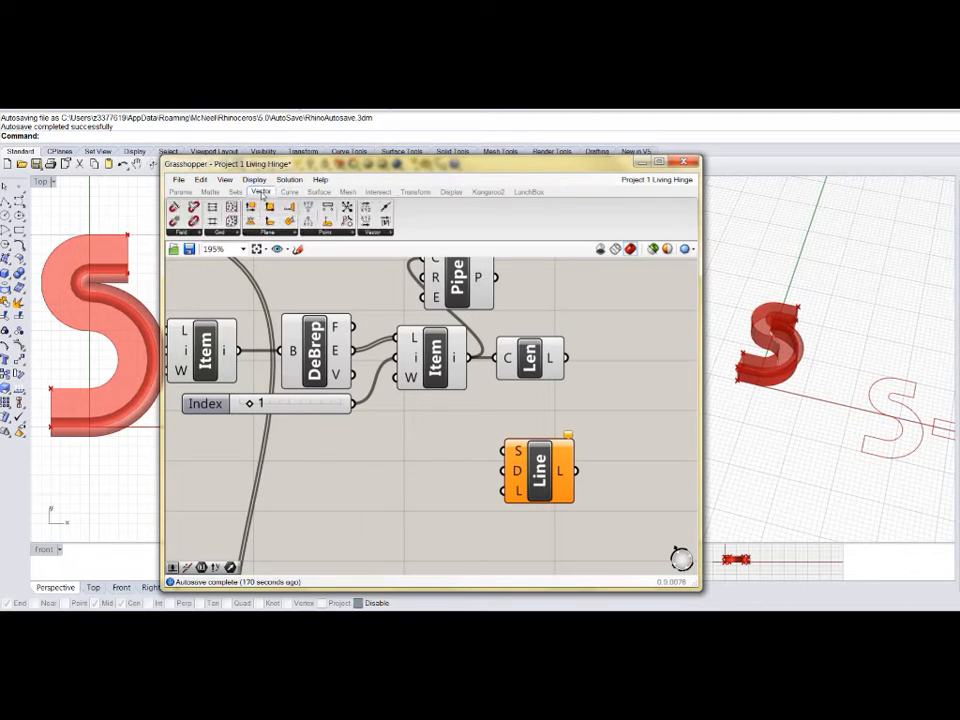
click(327, 233)
click(341, 252)
click(431, 487)
drag(471, 485, 507, 453)
click(562, 473)
drag(562, 473, 650, 475)
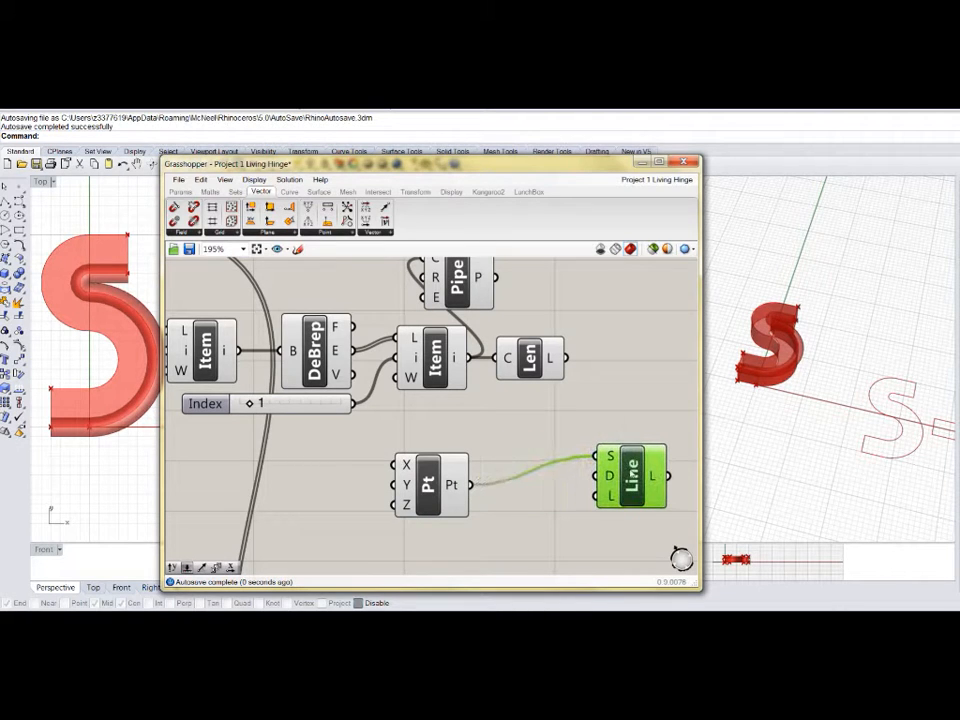
drag(426, 485, 501, 477)
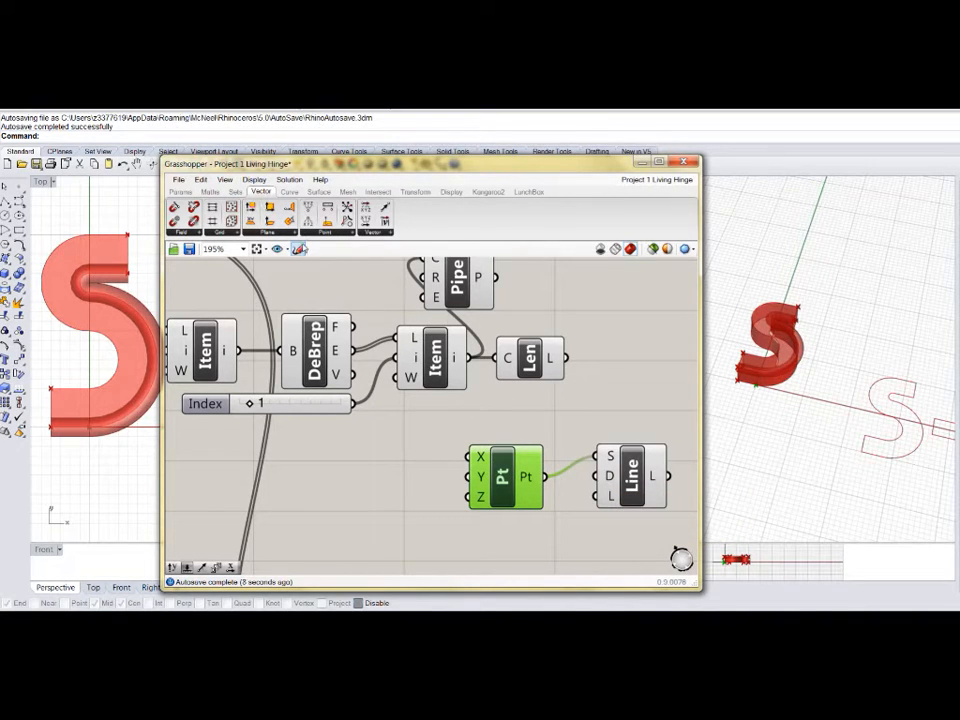
Step: Add a Unit X vector for the Line's direction input and connect the edge's Length output to the Line's length input
click(370, 233)
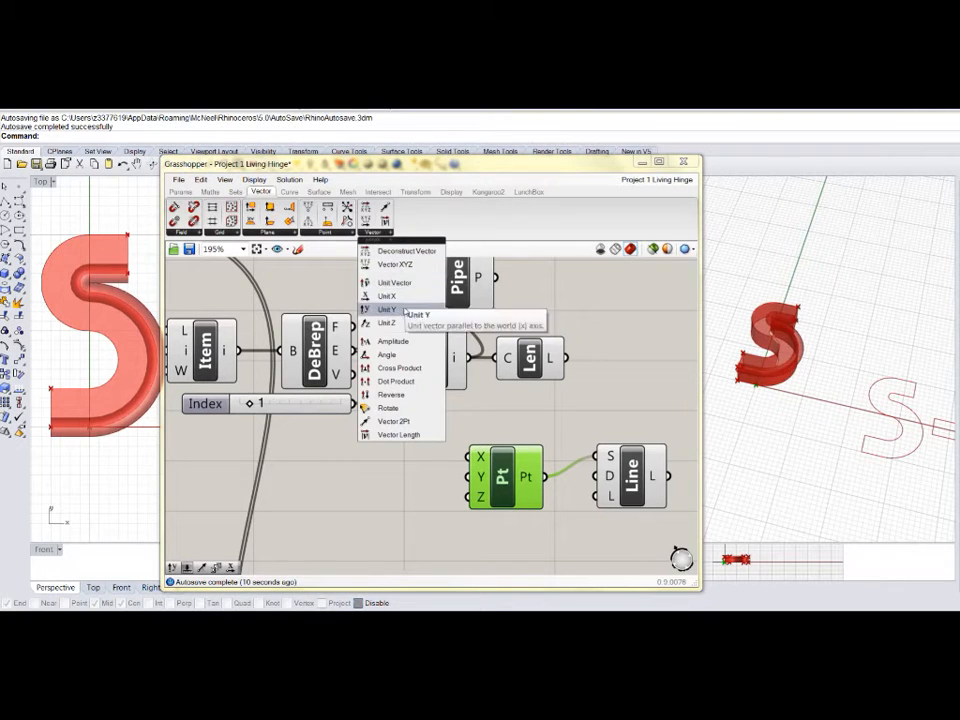
click(381, 296)
click(512, 530)
drag(548, 529, 610, 496)
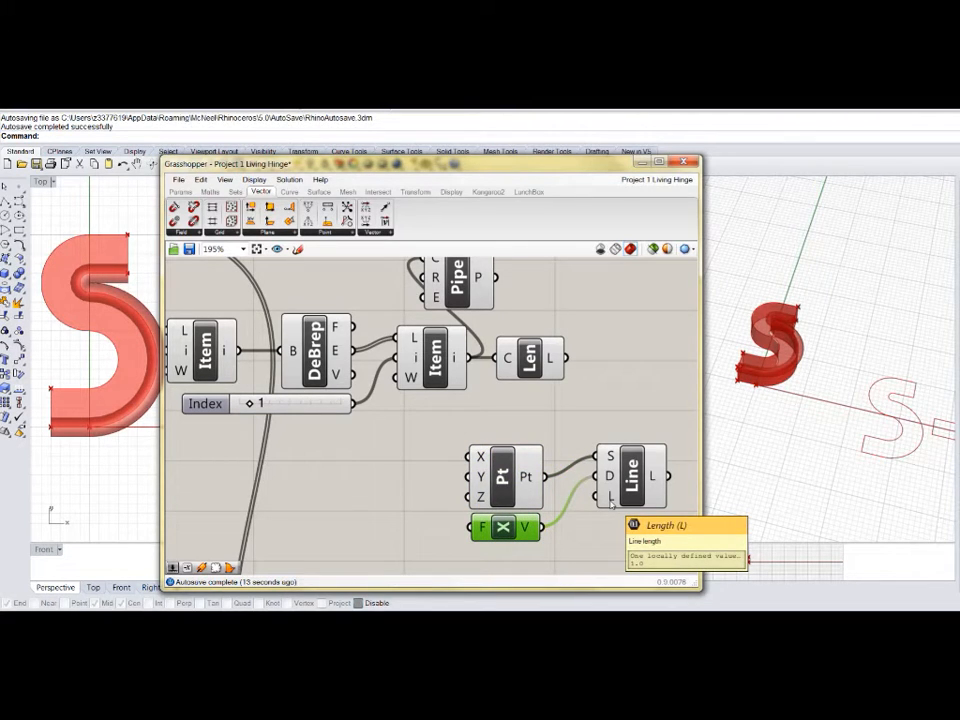
drag(566, 358, 603, 496)
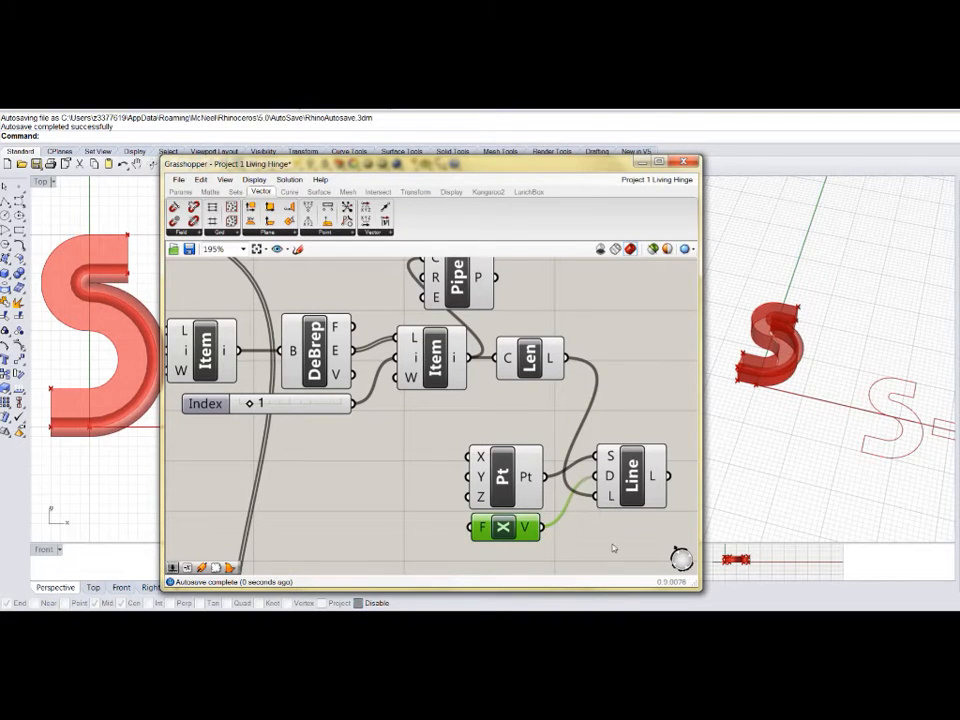
Step: Move the Pipe component above the Line and connect the Line's output to the Pipe's curve input
click(632, 477)
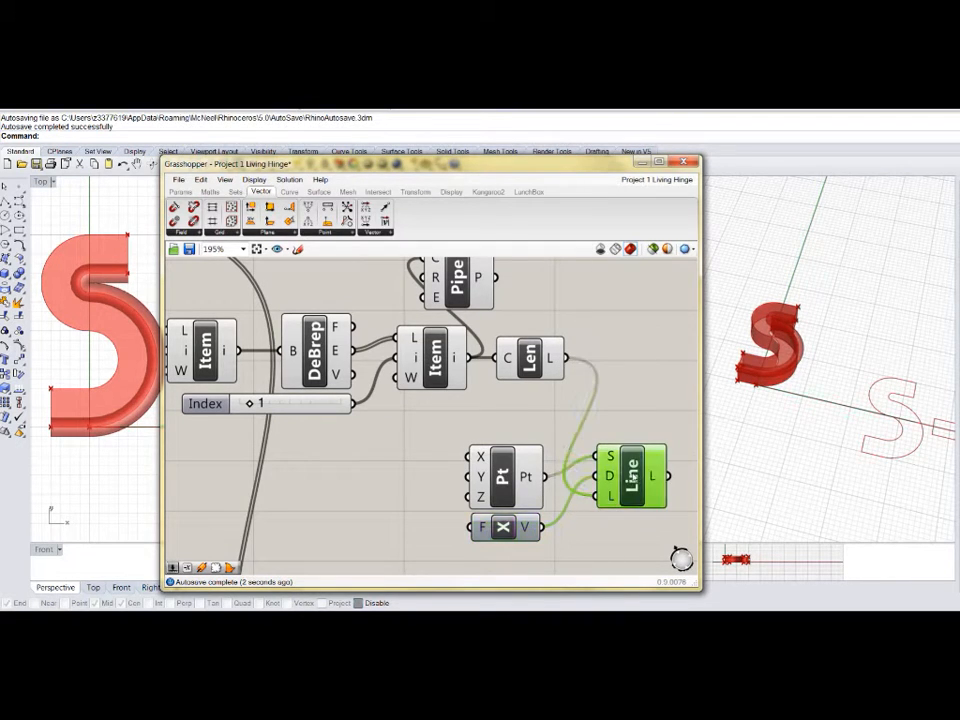
drag(458, 280, 633, 299)
drag(673, 484, 598, 277)
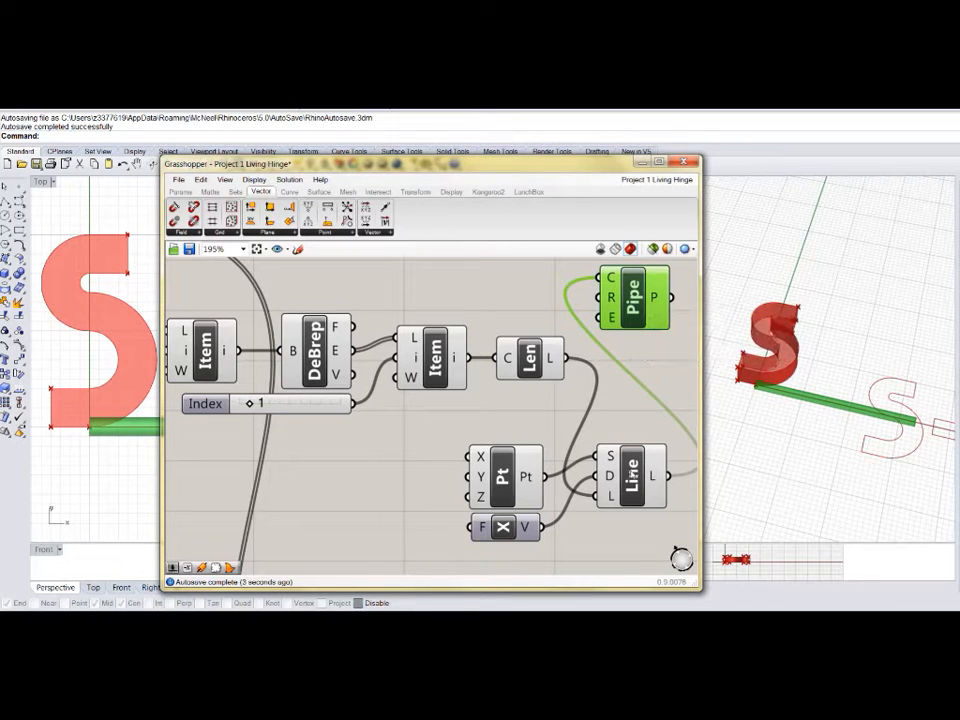
click(632, 474)
click(634, 298)
right_drag(834, 430, 806, 397)
scroll(774, 386, down, 6)
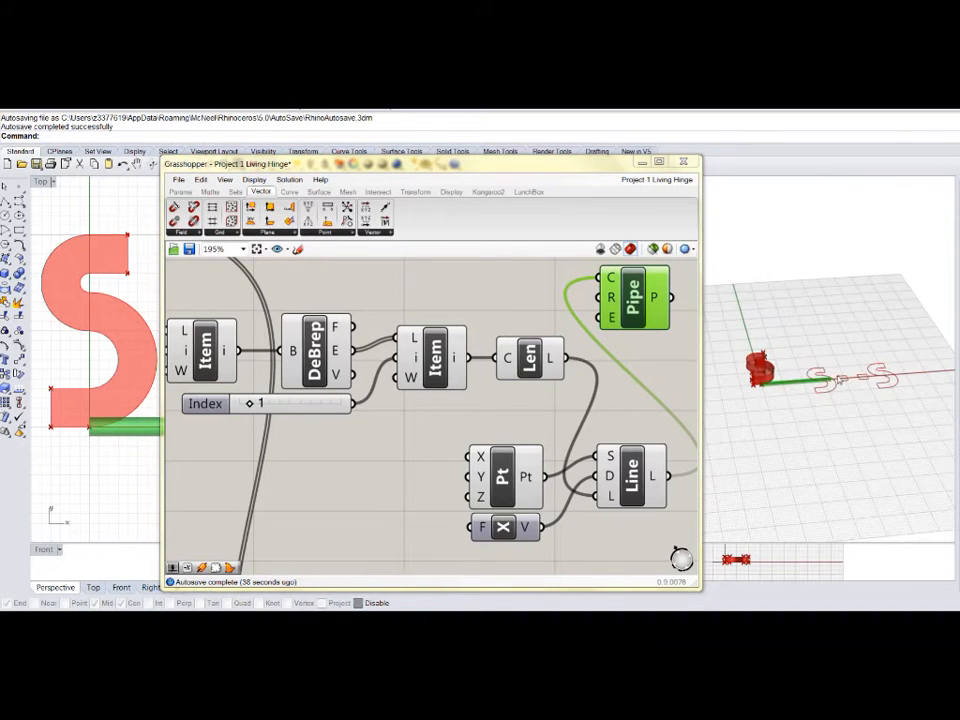
scroll(840, 378, up, 3)
Step: Set the Series component's Start slider to 43 to shift the flattened S outlines beyond the piped line
right_drag(640, 413, 563, 393)
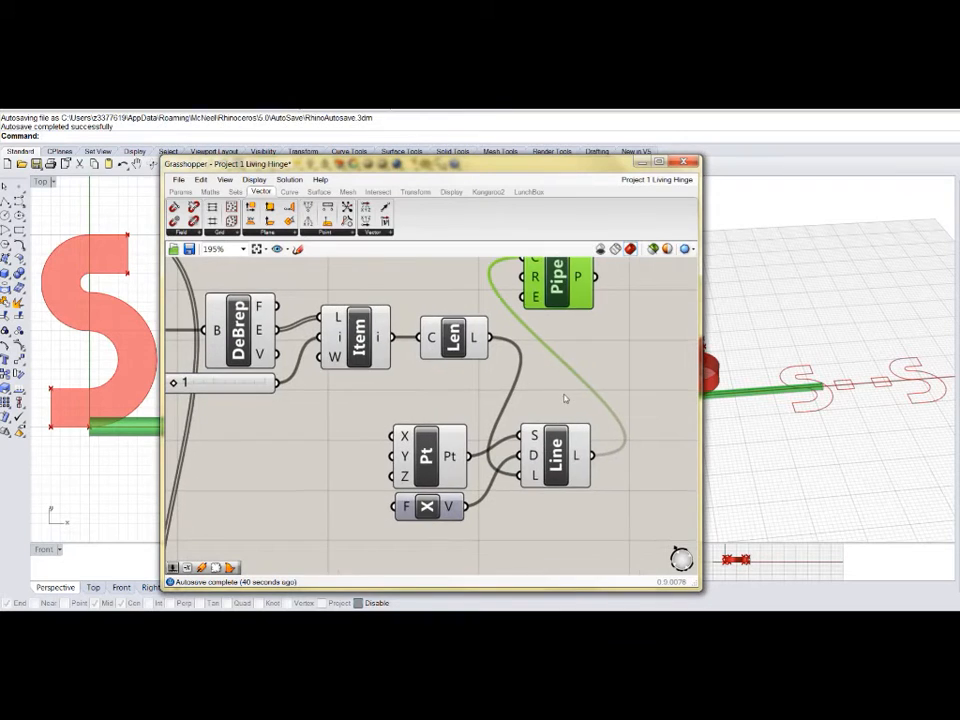
scroll(563, 393, down, 5)
right_drag(654, 420, 596, 363)
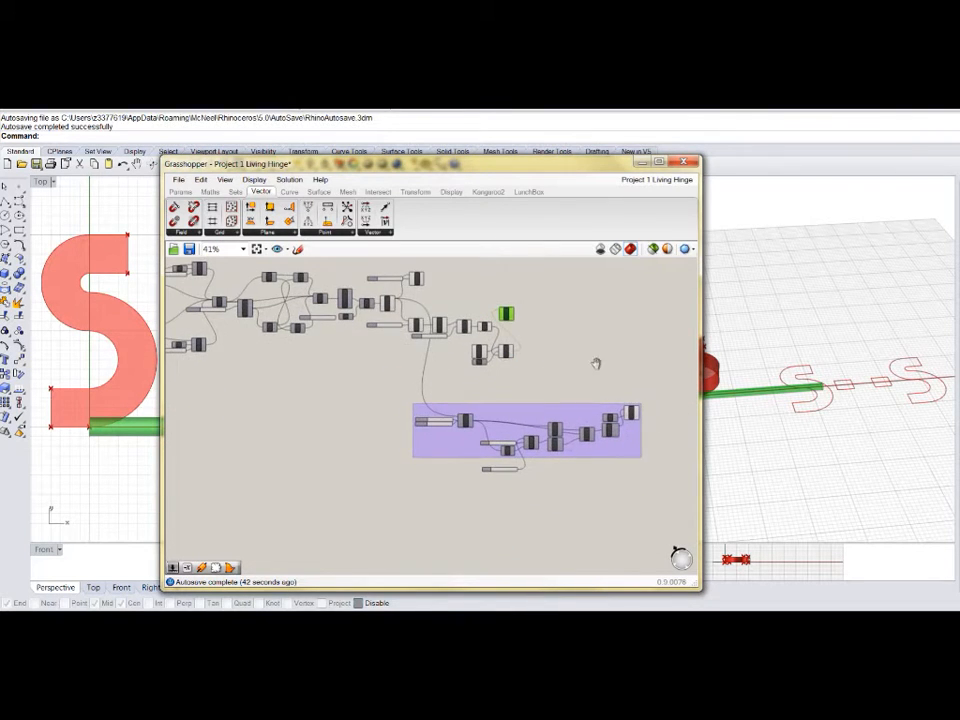
scroll(536, 470, up, 4)
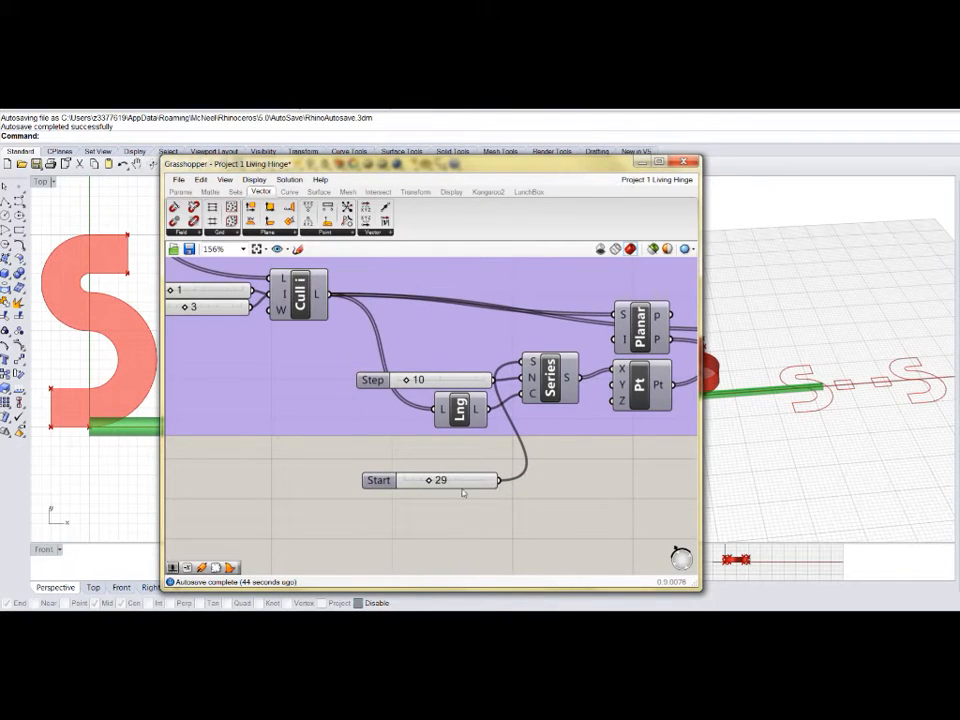
drag(430, 481, 442, 481)
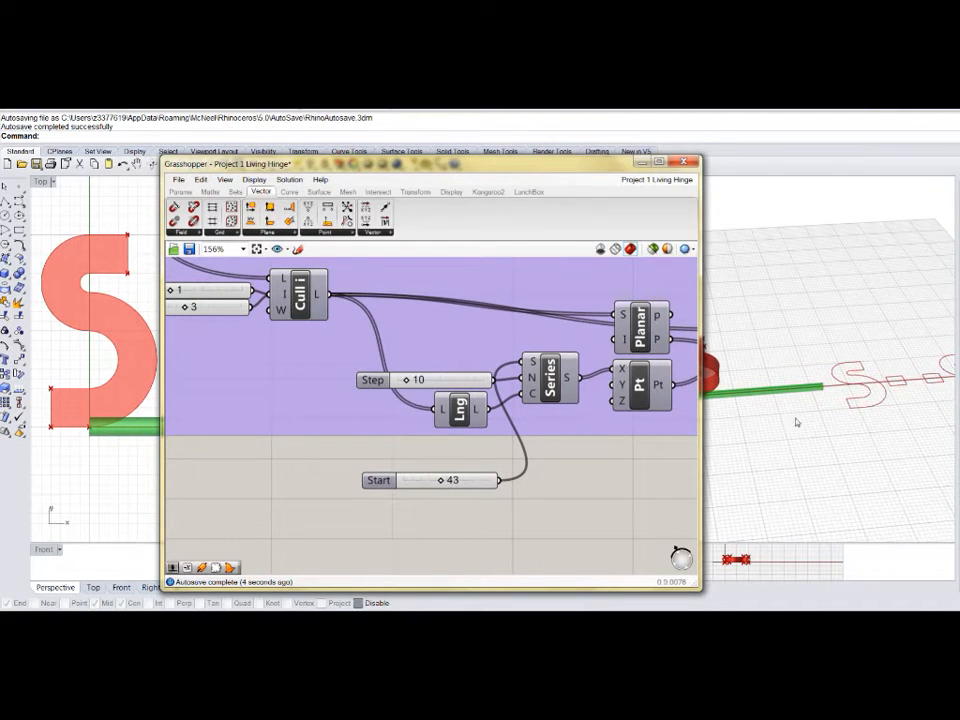
right_drag(814, 426, 804, 438)
scroll(807, 442, down, 6)
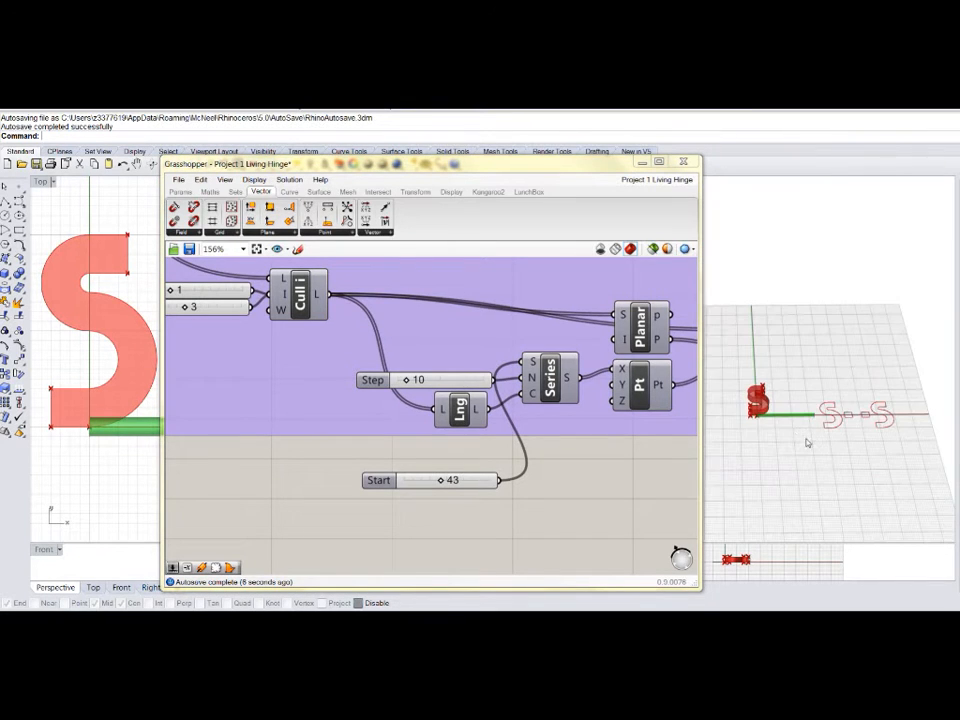
scroll(777, 402, up, 4)
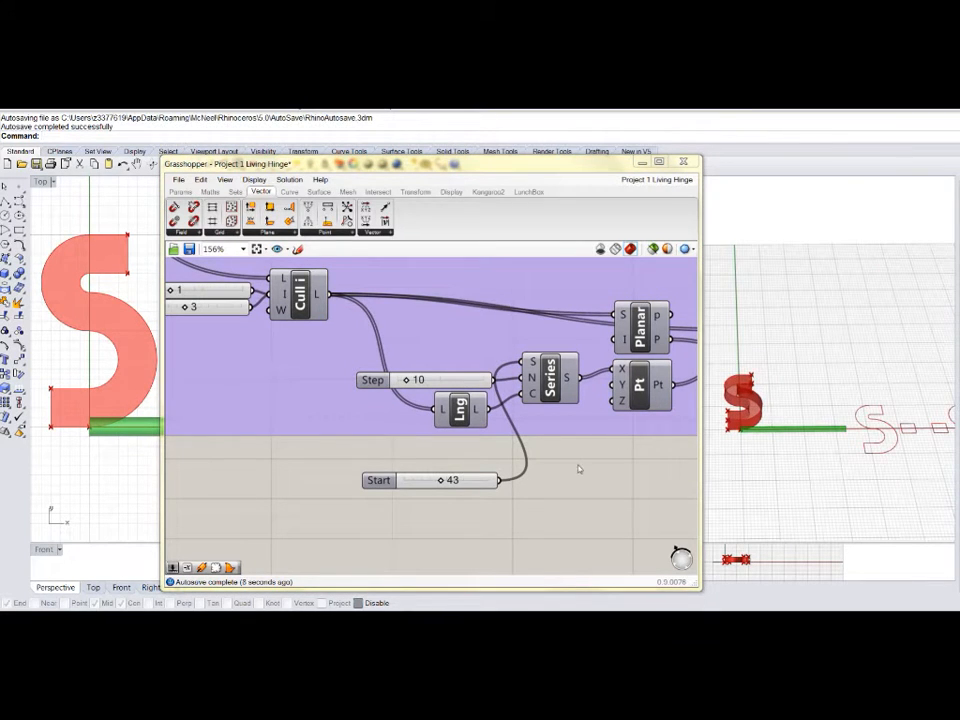
Step: Turn off the Pipe component's preview and move it below the Line component
right_drag(578, 468, 575, 485)
scroll(575, 485, down, 5)
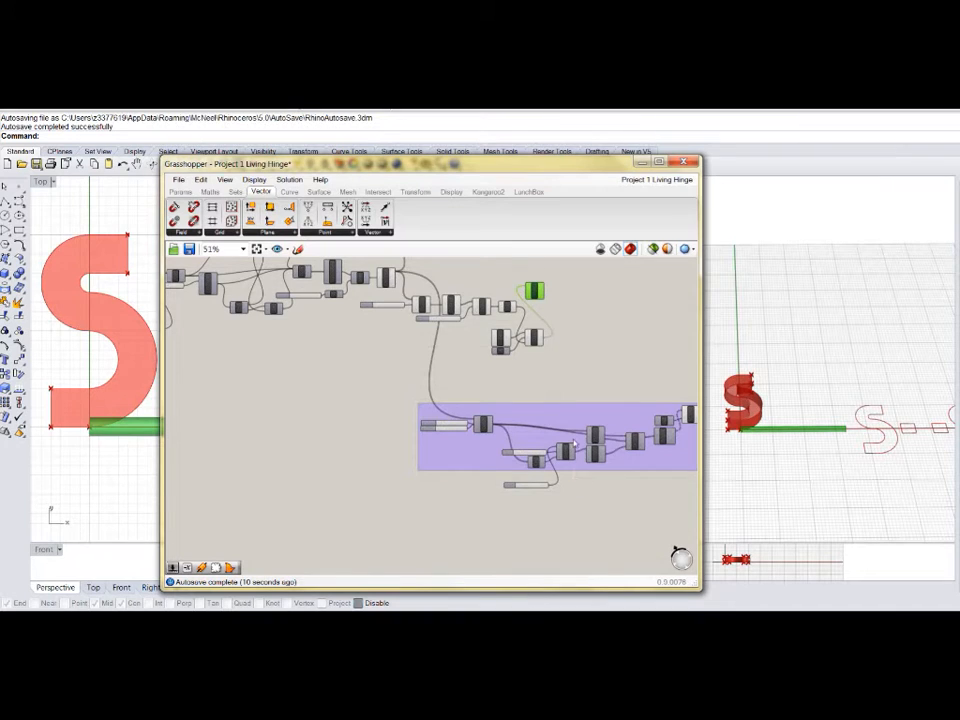
right_drag(589, 336, 589, 340)
scroll(494, 292, up, 4)
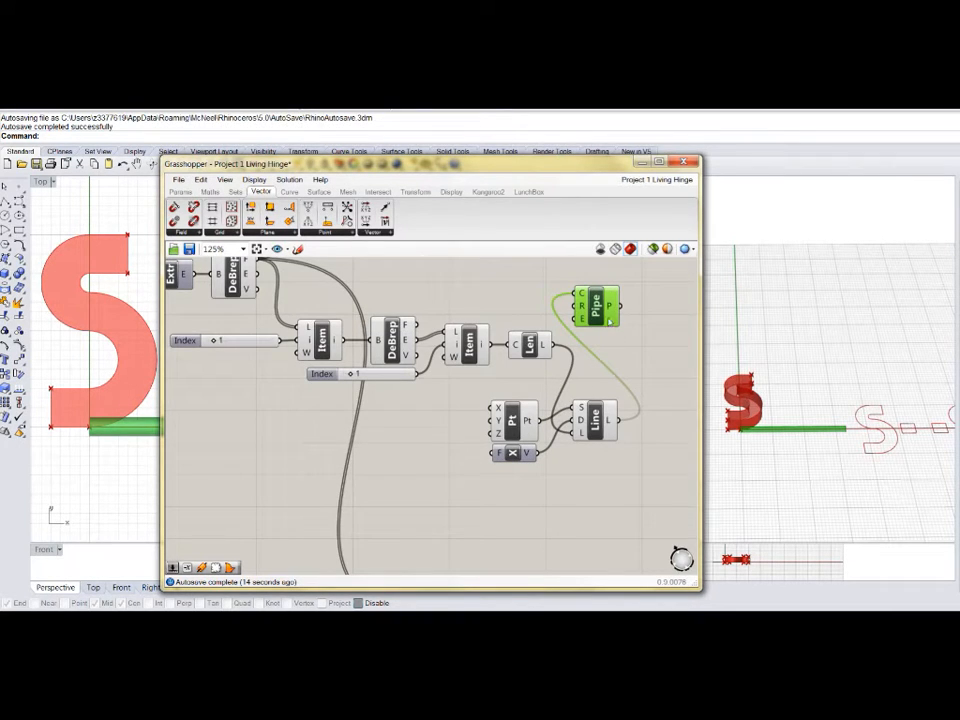
drag(599, 308, 642, 300)
right_click(640, 295)
click(672, 319)
drag(638, 298, 637, 500)
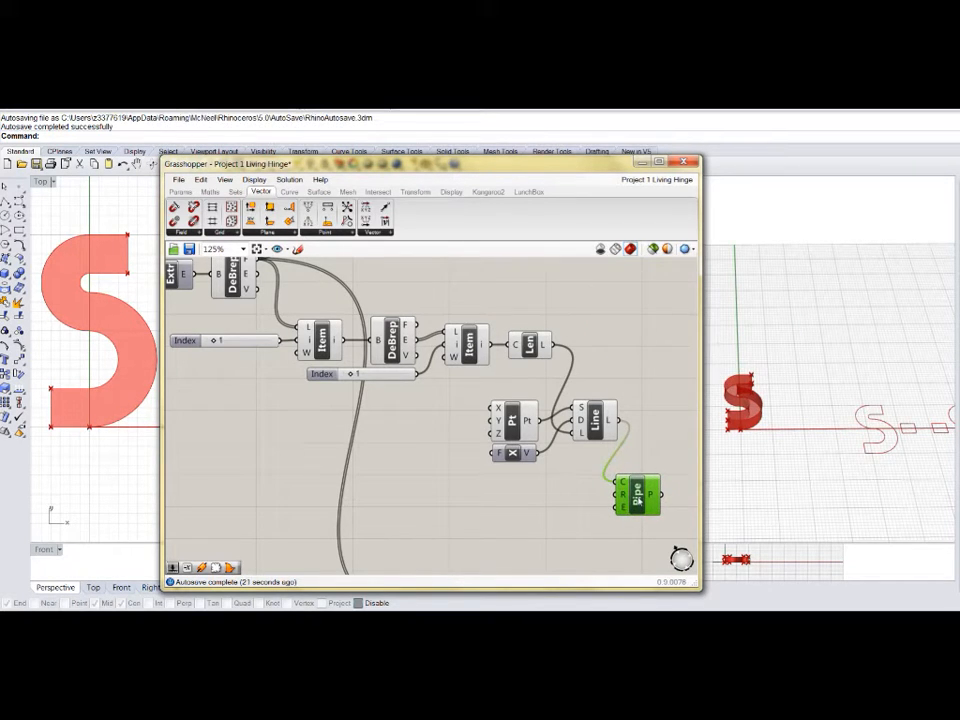
right_click(637, 500)
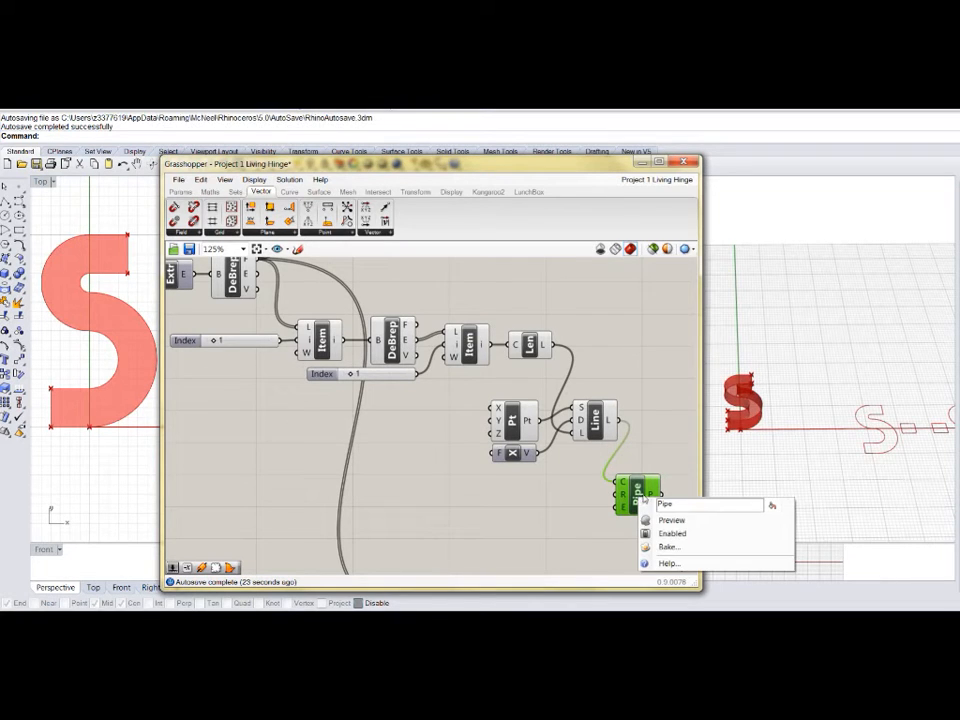
click(658, 522)
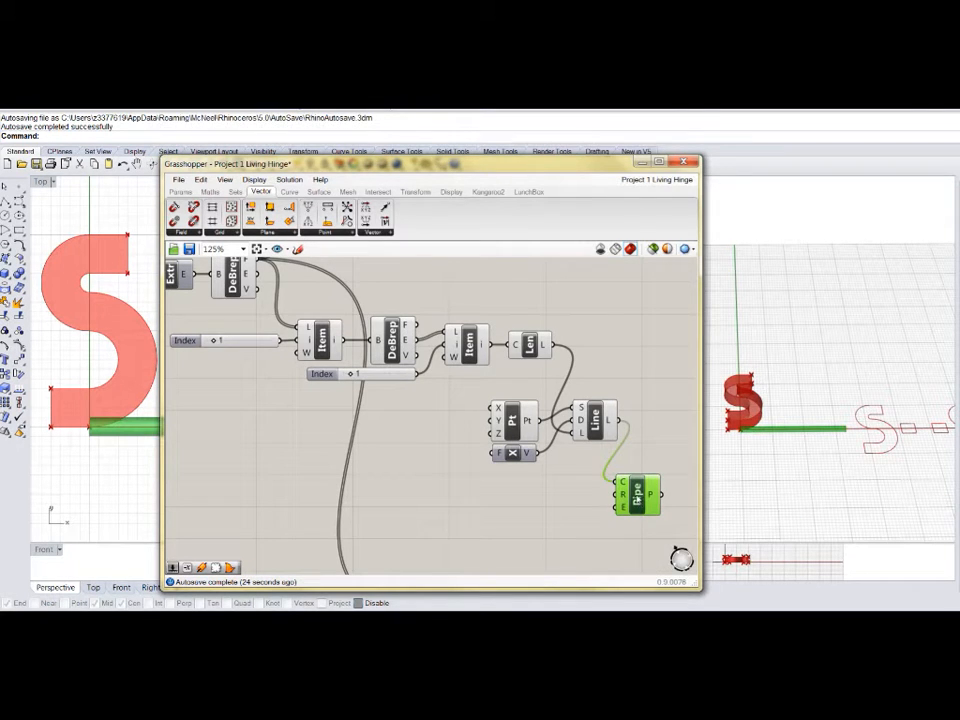
right_click(637, 494)
click(660, 516)
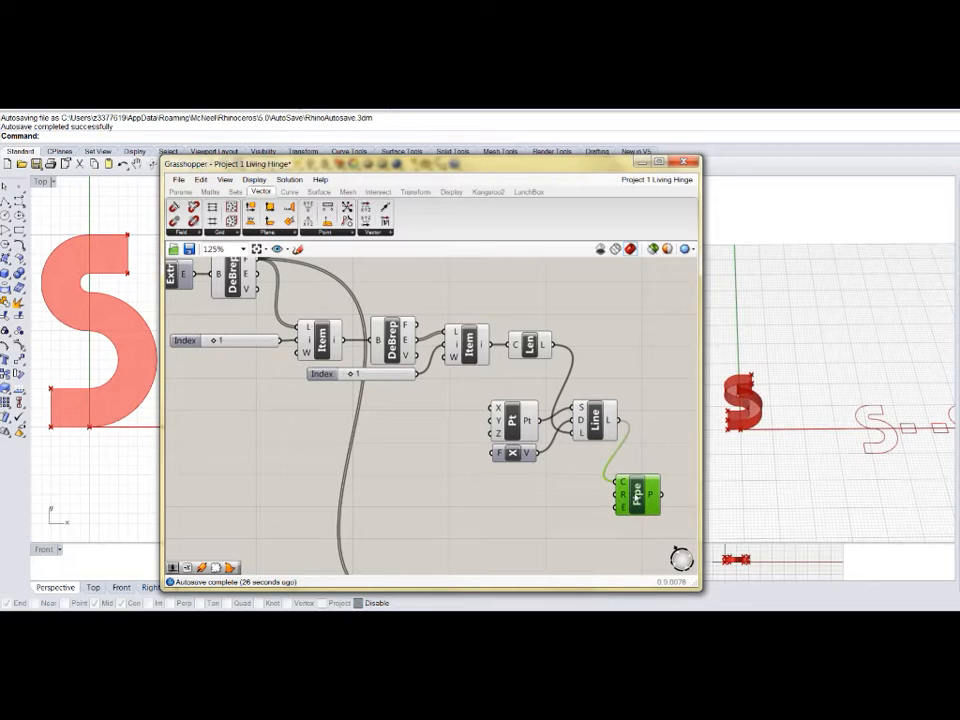
Step: Add a Move component above the Line and connect the Line's output to its geometry input
click(594, 419)
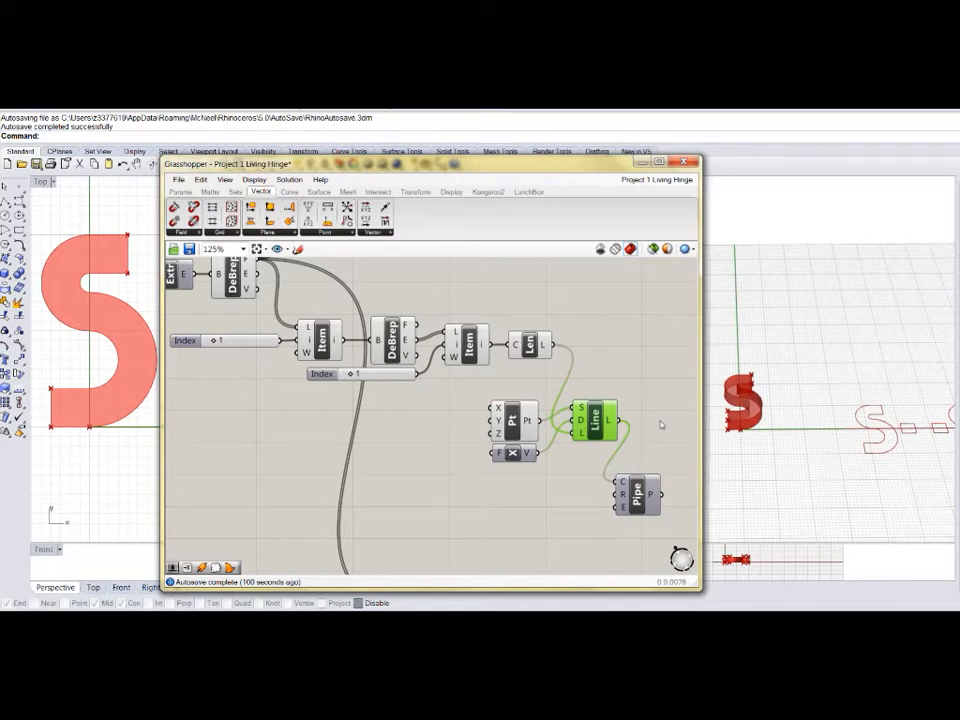
click(415, 191)
click(282, 233)
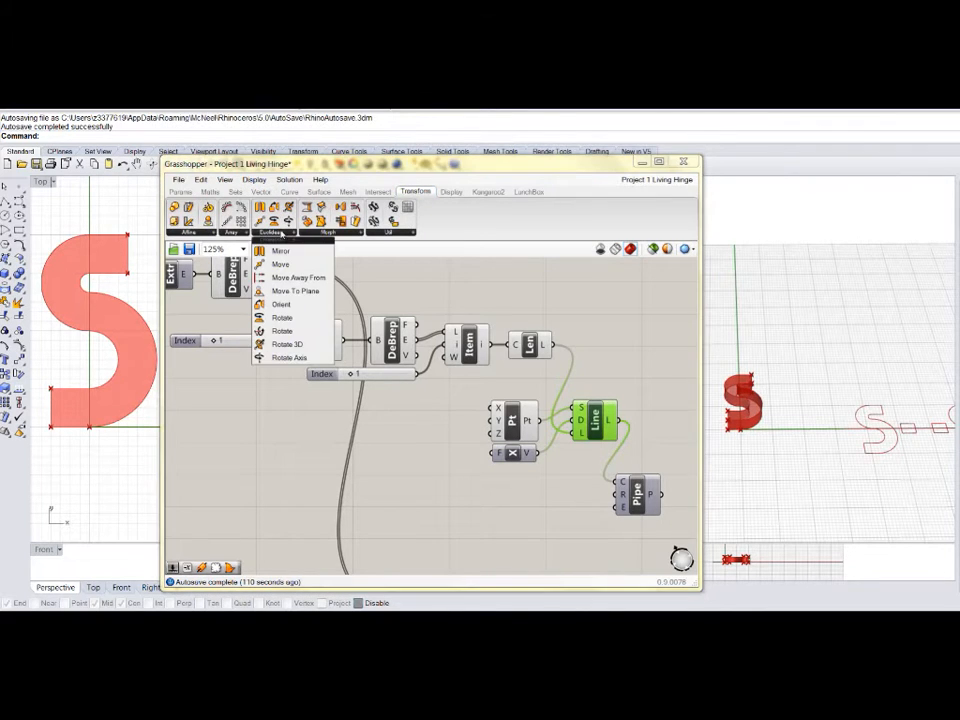
click(282, 265)
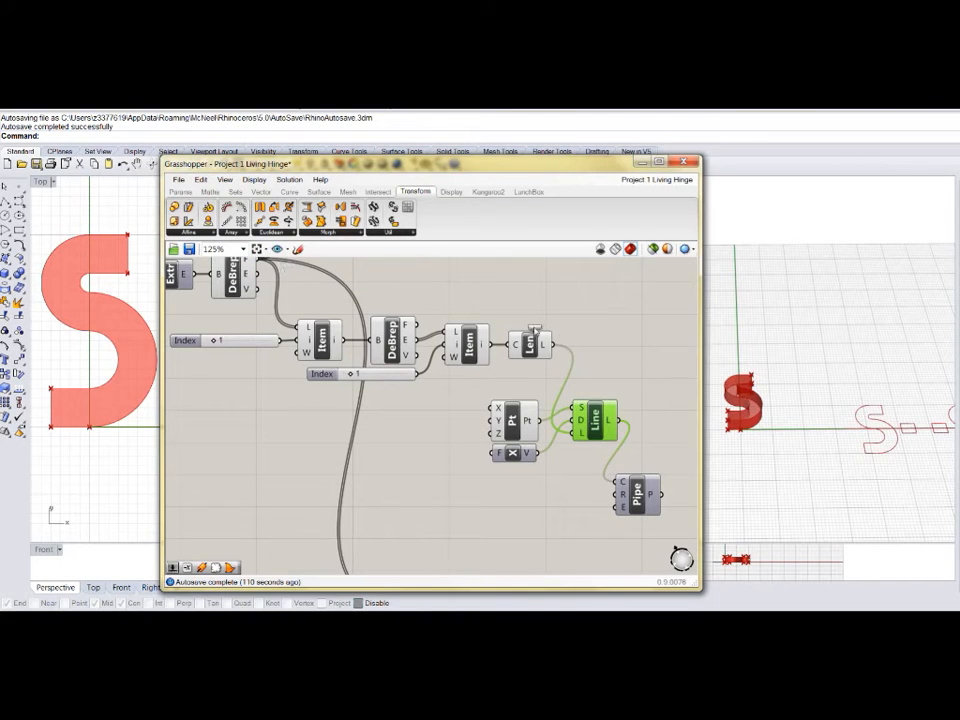
click(651, 379)
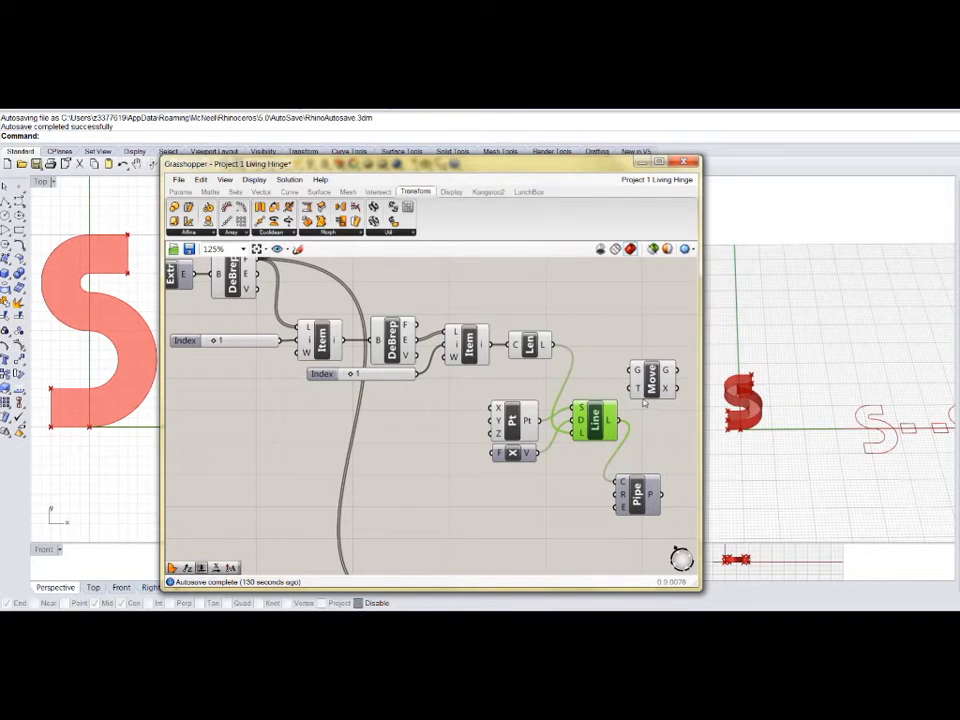
drag(621, 420, 632, 370)
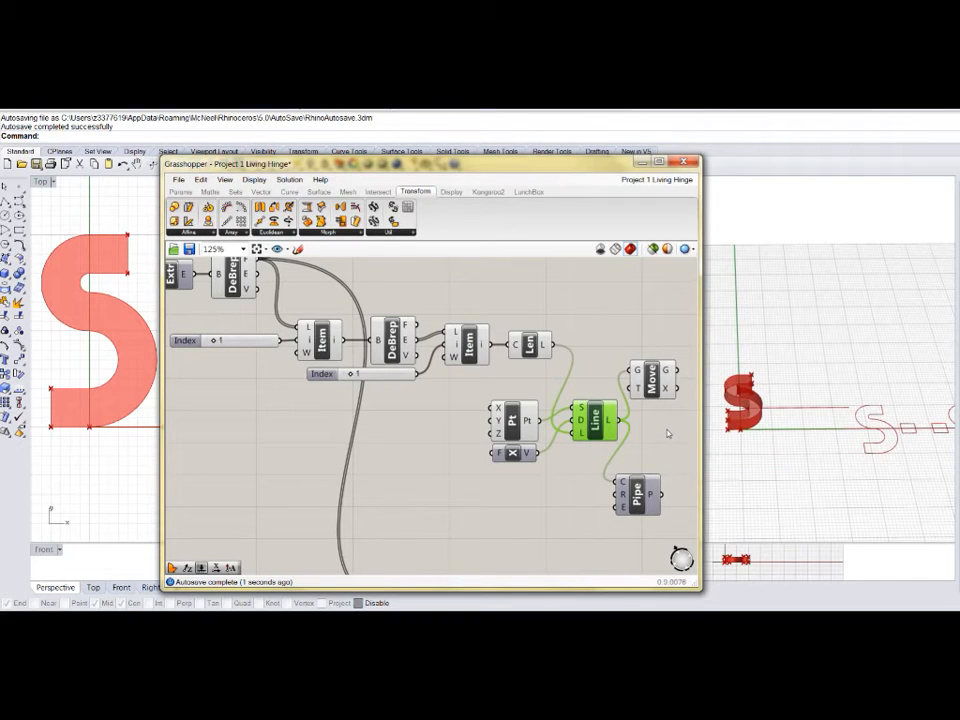
Step: Move the Move component up and farther from the Line component to make room for its translation input
right_drag(668, 433, 396, 429)
click(380, 374)
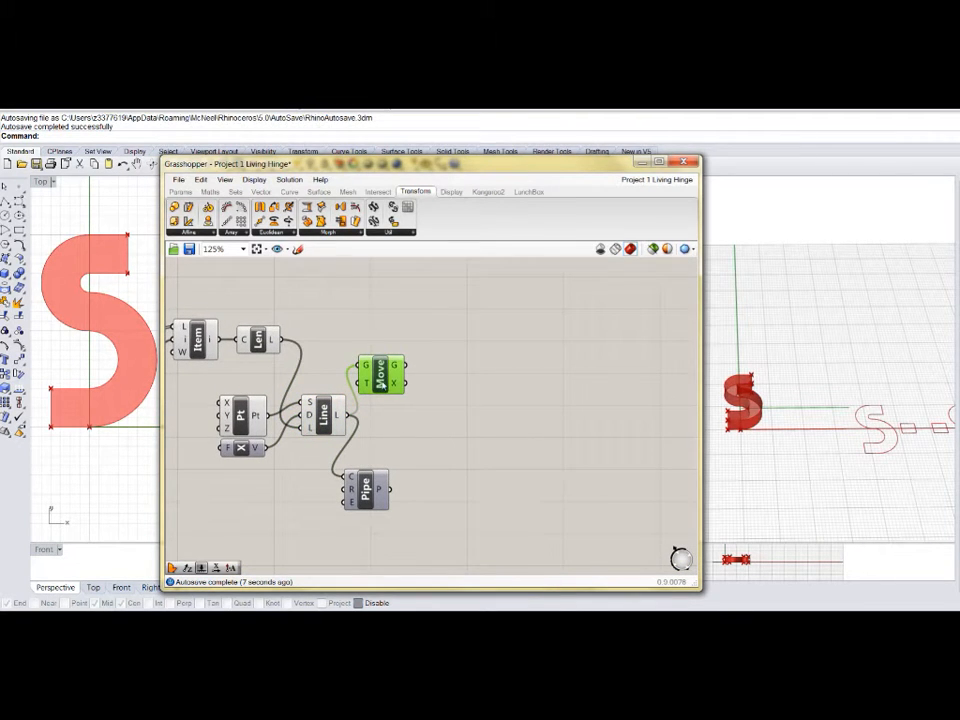
drag(381, 380, 430, 351)
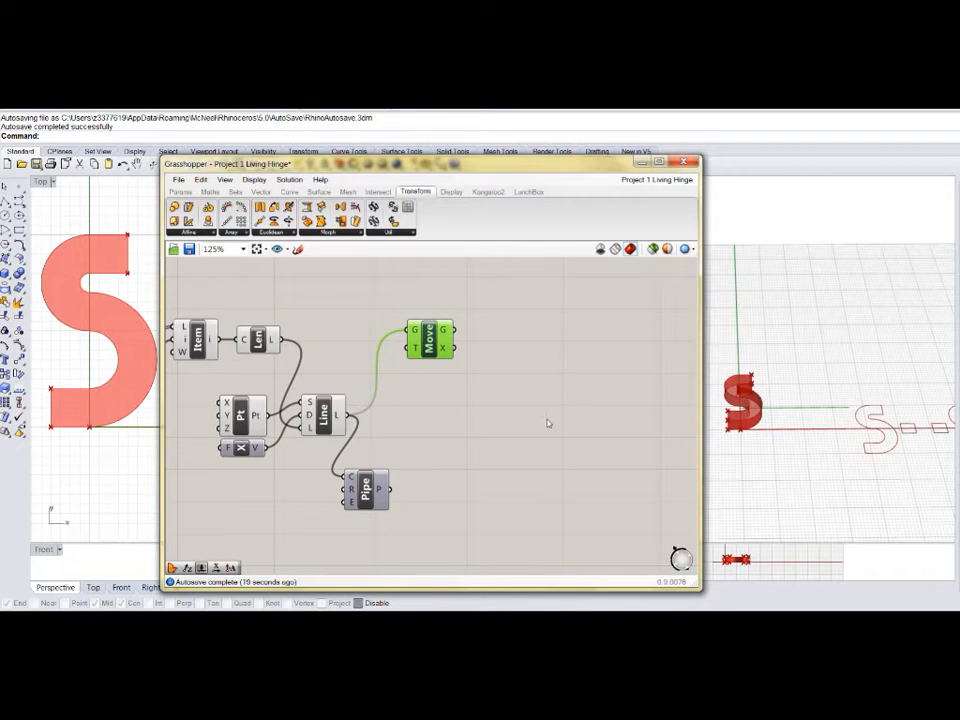
drag(430, 343, 472, 340)
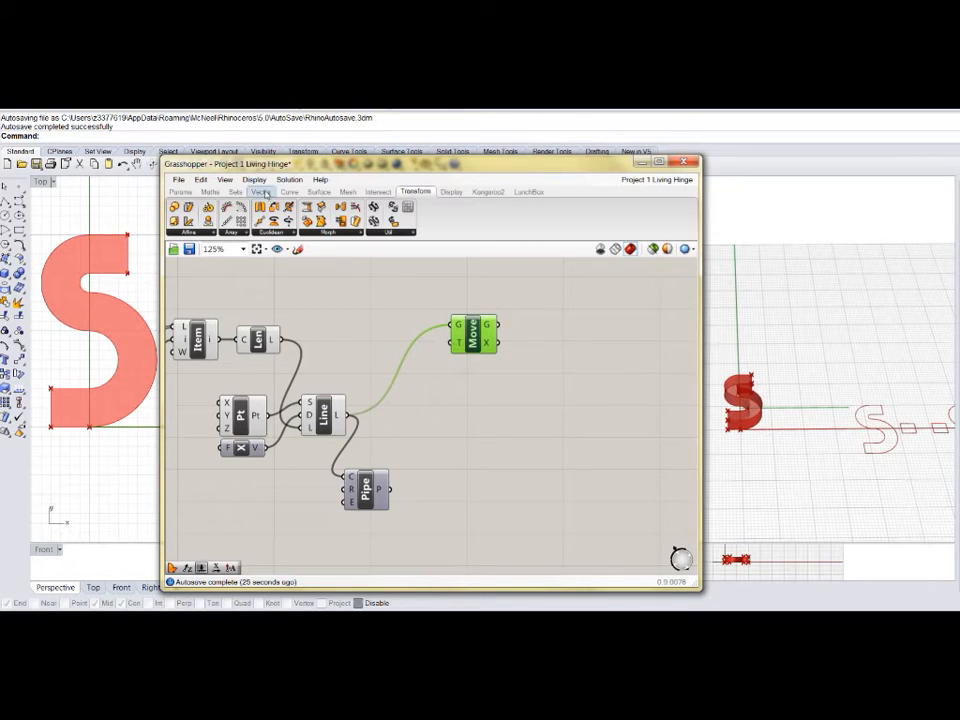
Step: Add a Unit Y vector component and connect its output to the Move component's translation input
click(260, 191)
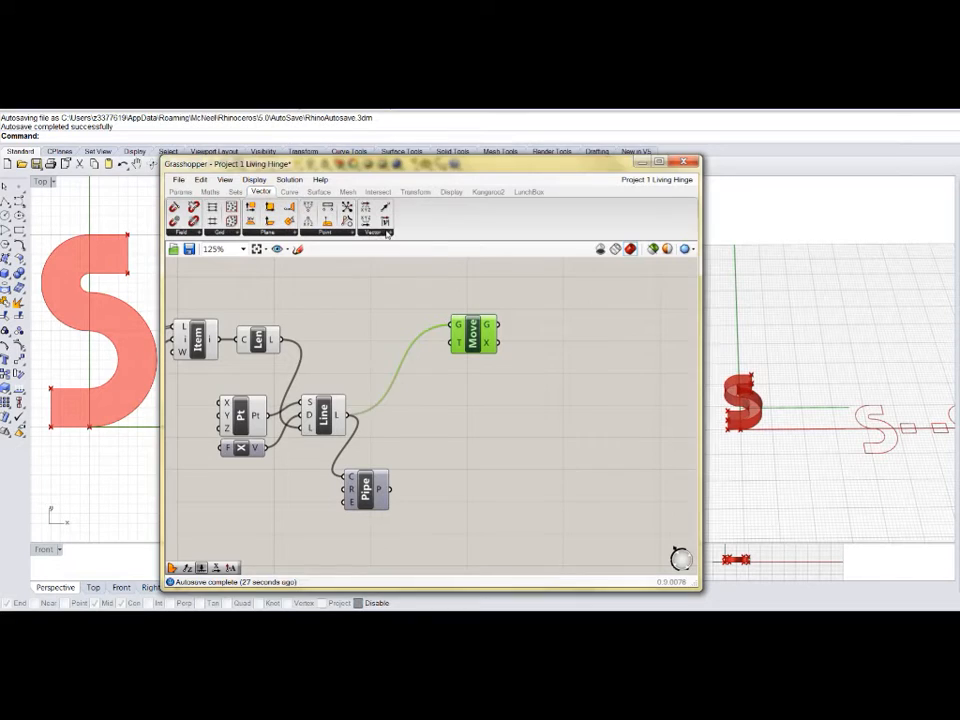
click(387, 233)
click(385, 309)
click(407, 343)
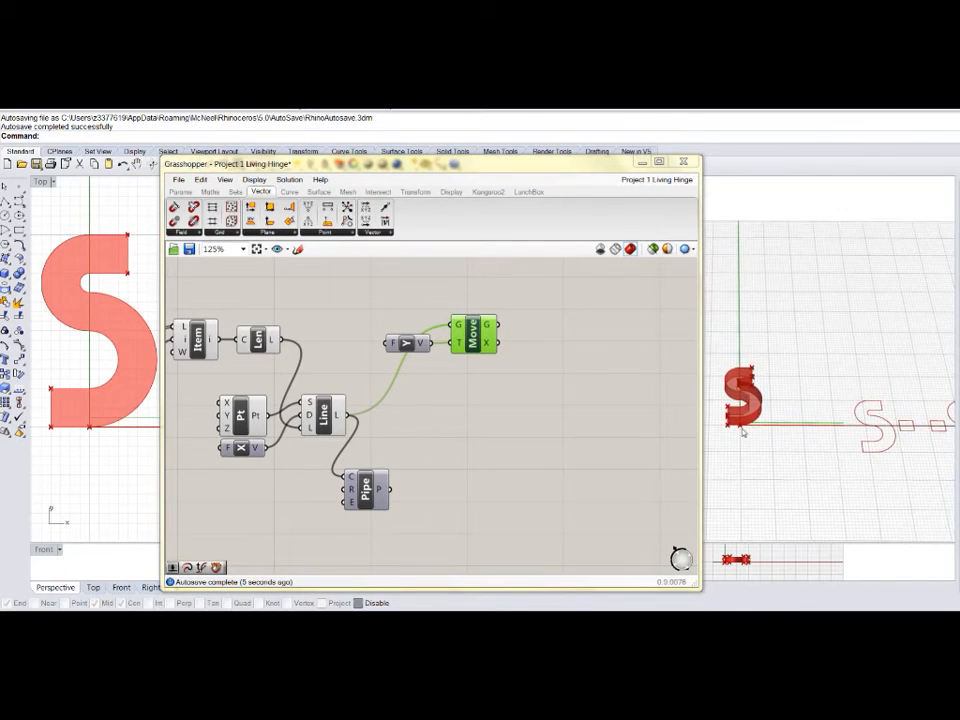
Step: Connect the S extrusion's Factor slider to the Unit Y component's factor input so the line offset matches the extrusion height
scroll(742, 430, up, 5)
scroll(742, 430, down, 5)
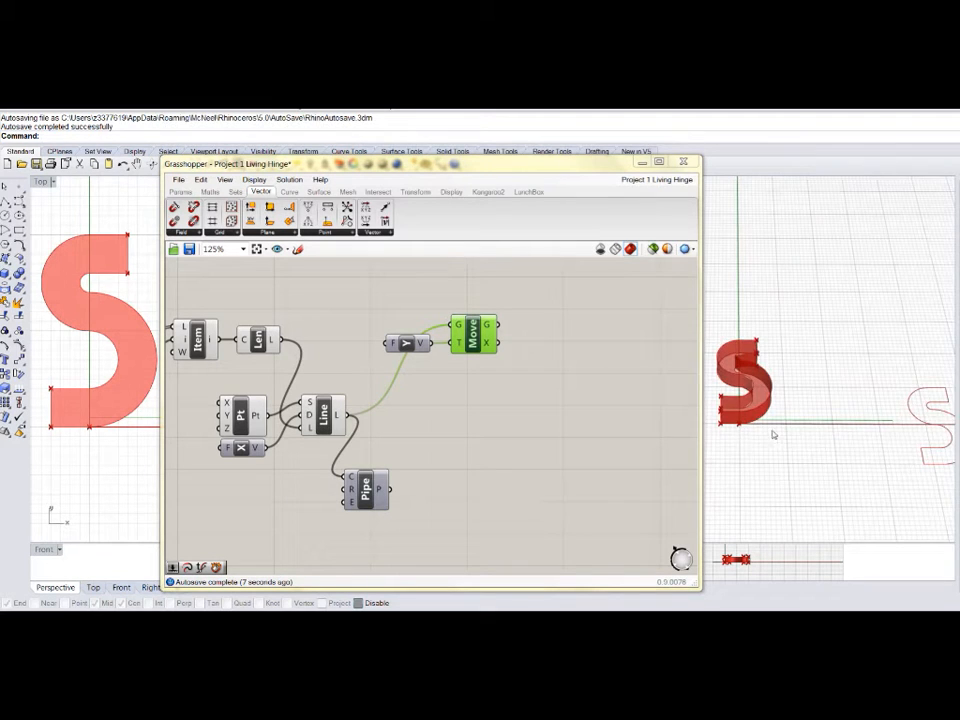
scroll(770, 432, up, 3)
scroll(770, 429, down, 3)
right_drag(819, 448, 745, 418)
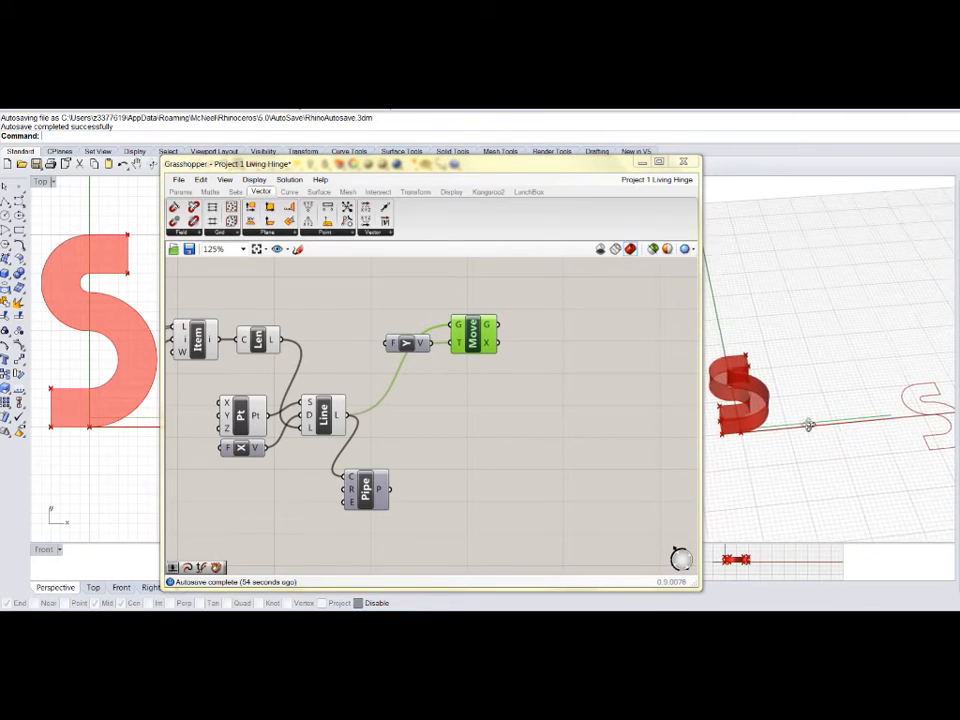
scroll(499, 420, down, 5)
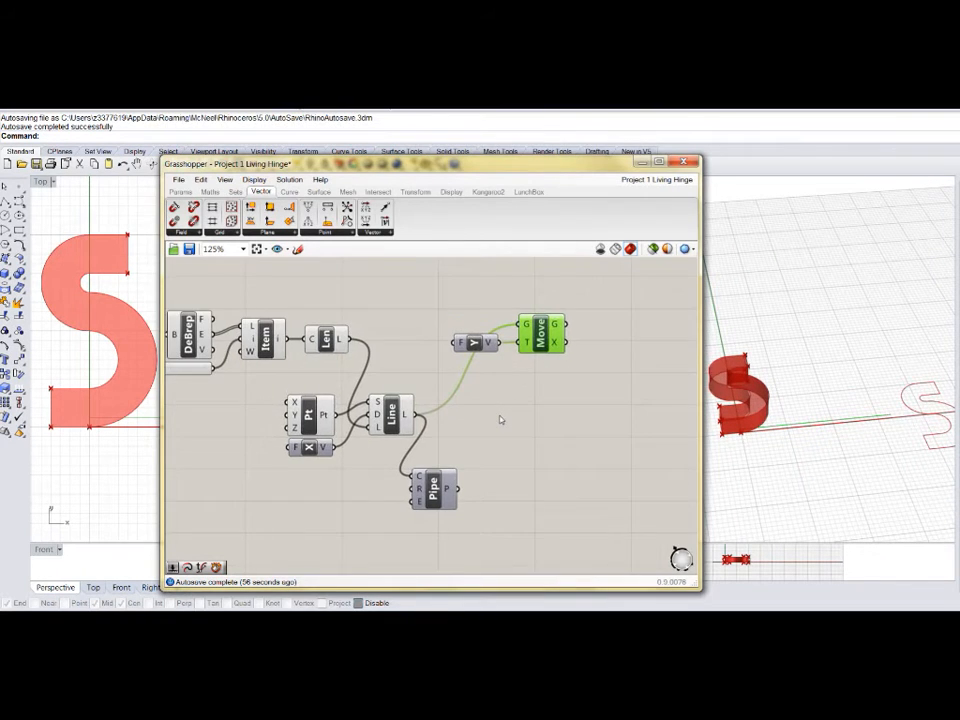
scroll(300, 400, up, 4)
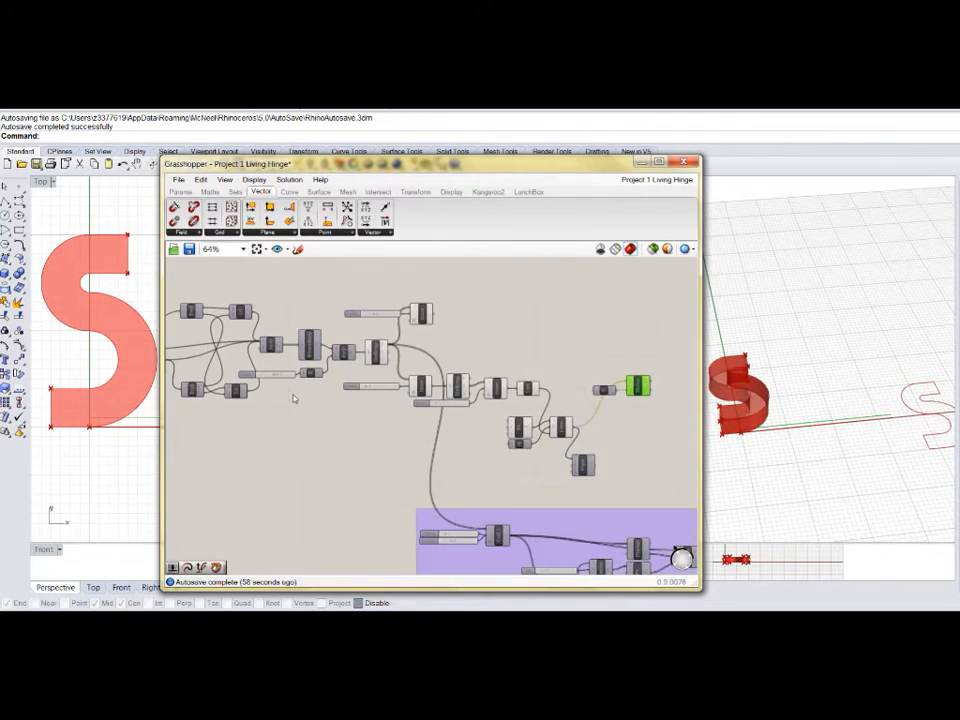
scroll(295, 396, down, 2)
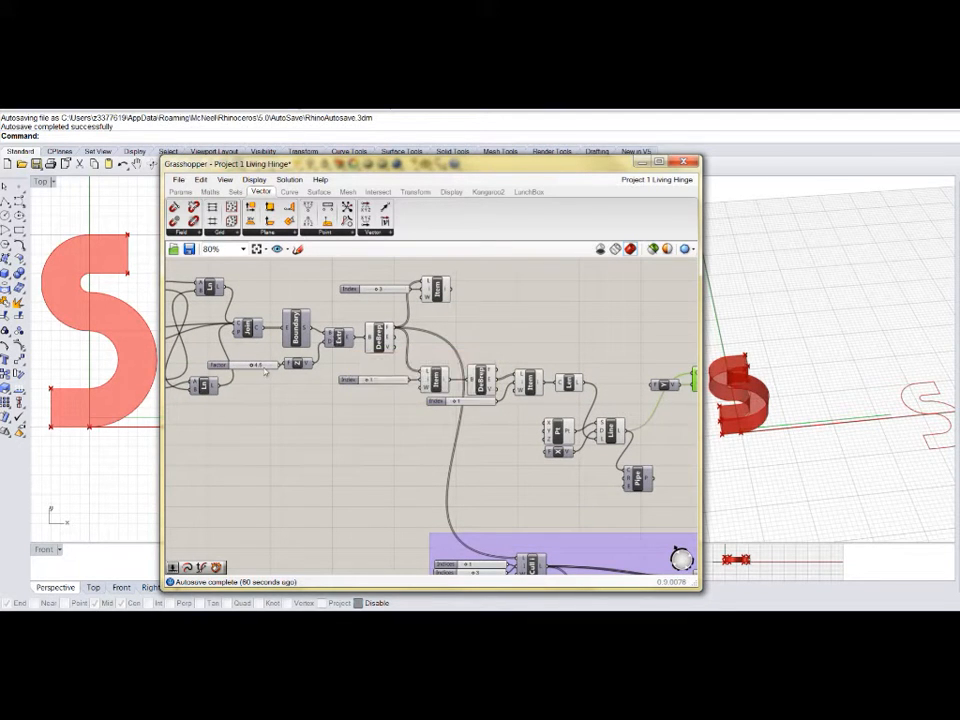
right_drag(347, 446, 313, 439)
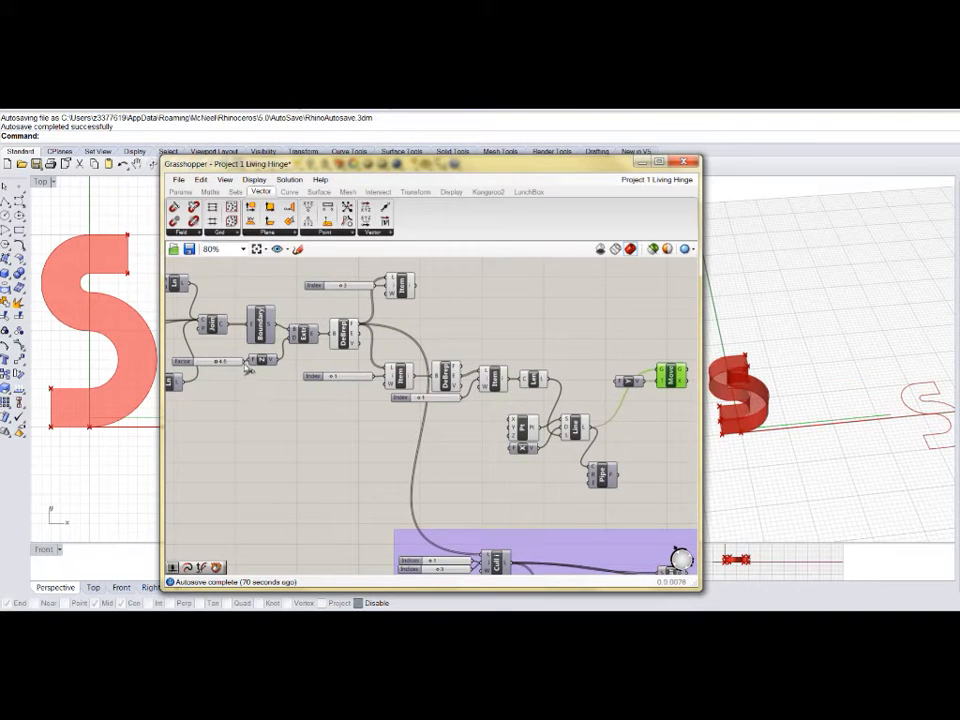
drag(274, 359, 619, 388)
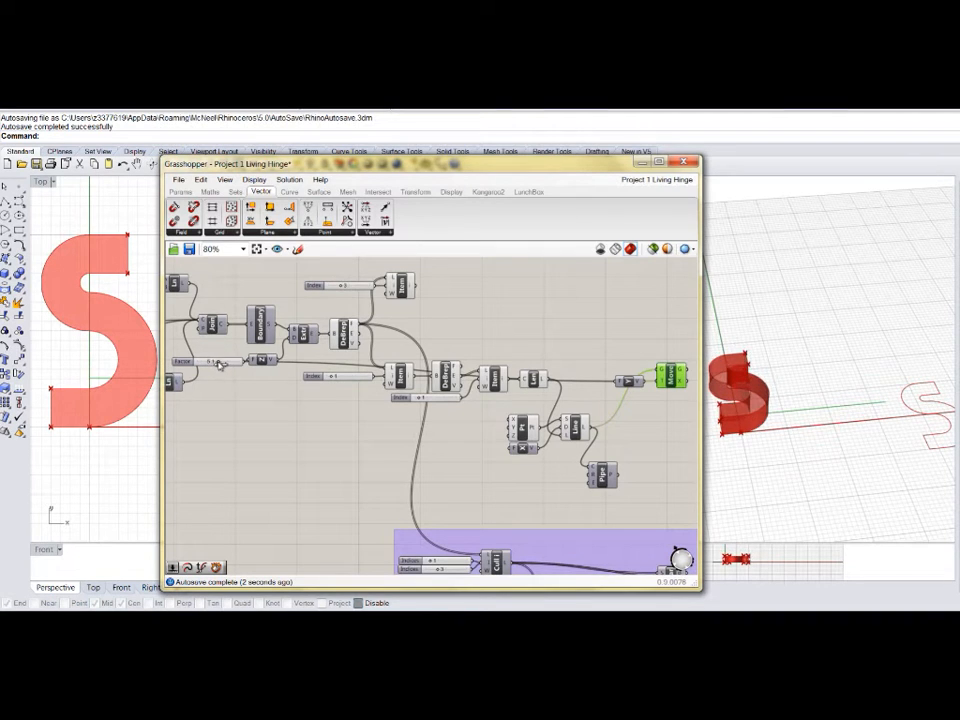
Step: Increase the extrusion's Factor slider and compare the original line with the moved line in the Perspective view
drag(215, 364, 225, 367)
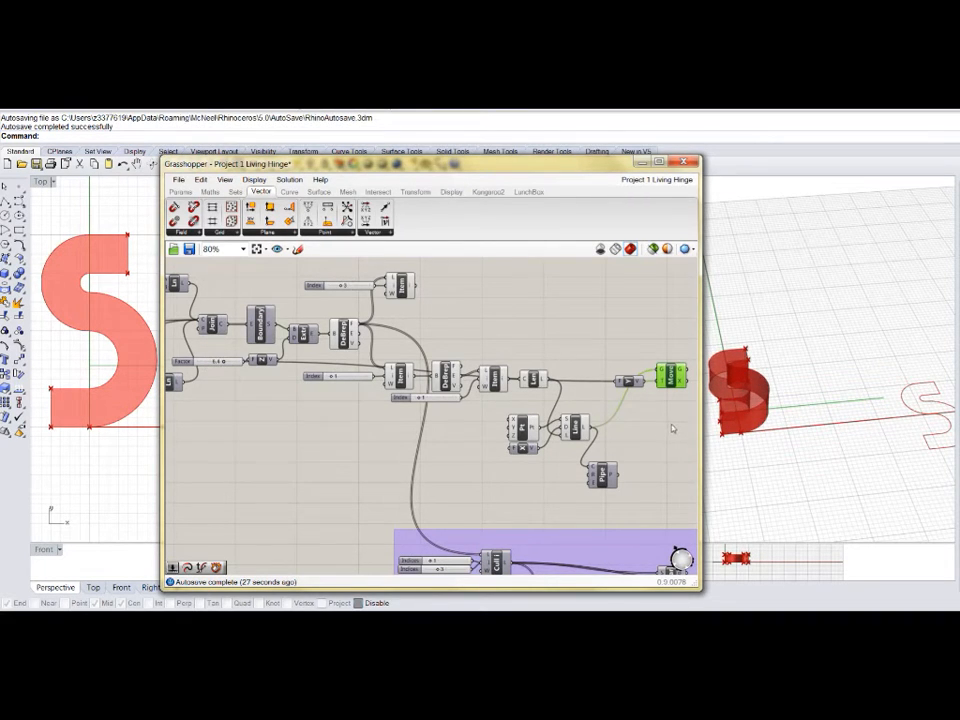
right_drag(672, 428, 526, 418)
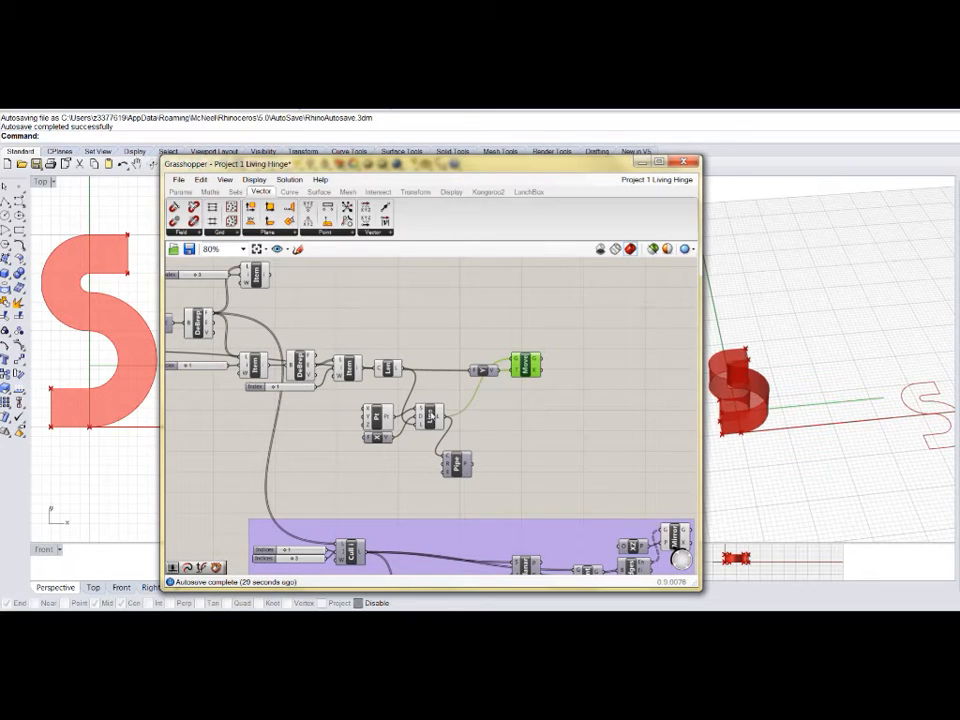
click(430, 417)
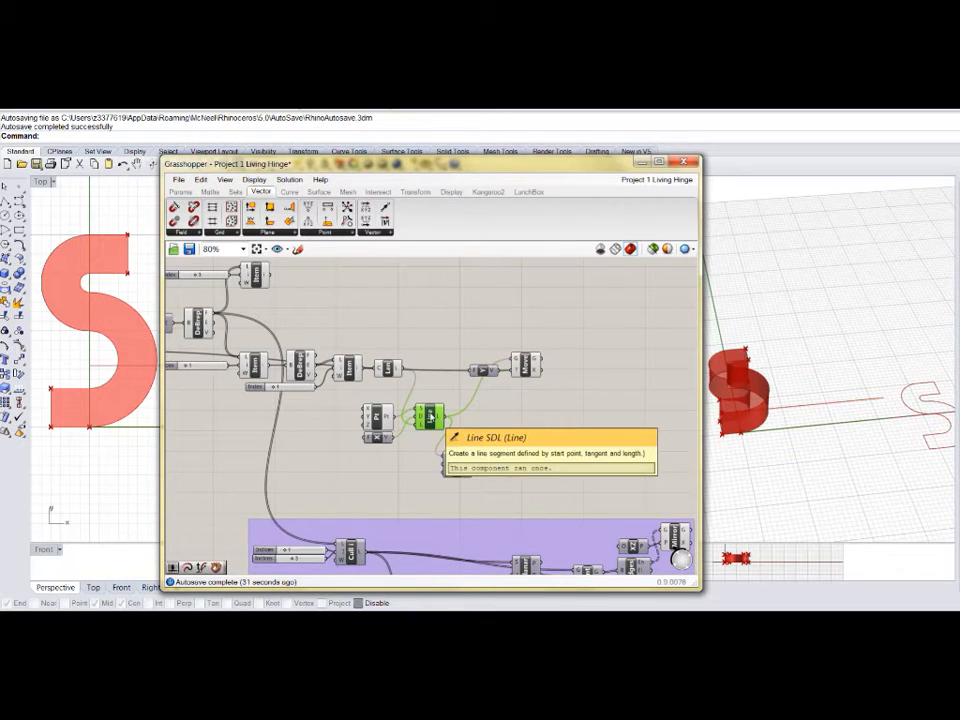
click(527, 366)
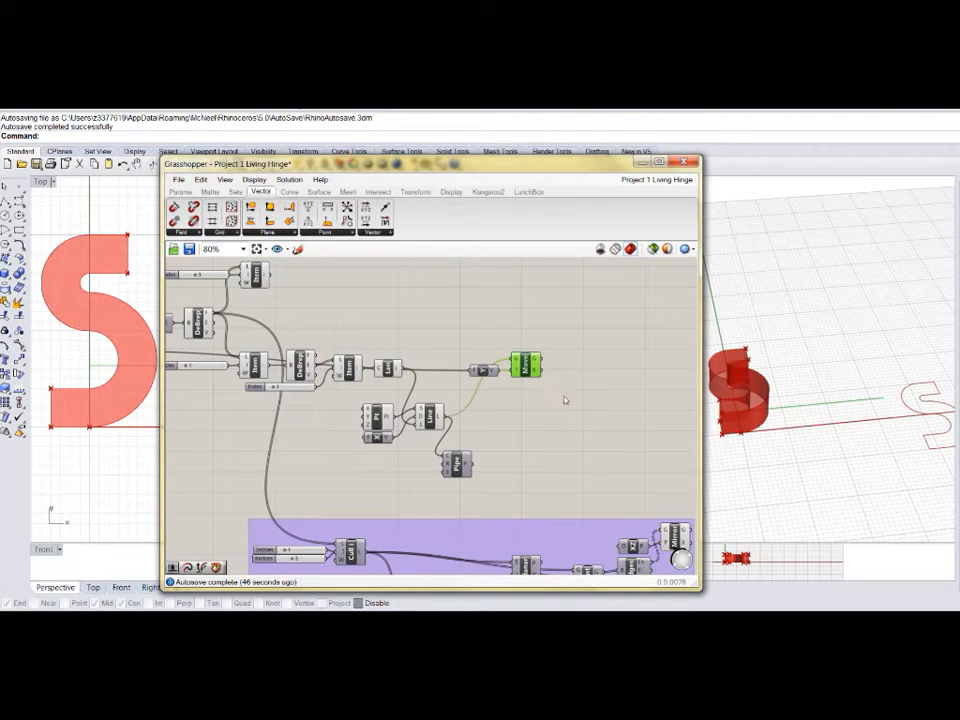
Step: Move the Unit Y and Move components together closer to the Length component, just above the Line component
right_drag(566, 400, 517, 386)
scroll(489, 376, up, 2)
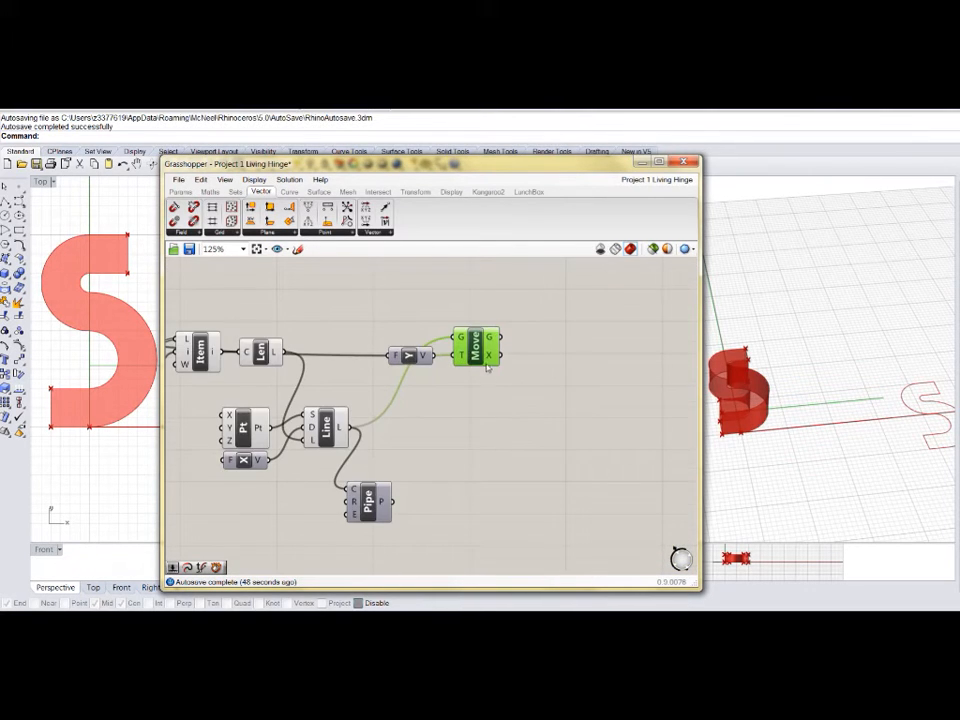
drag(490, 386, 386, 334)
drag(475, 350, 420, 368)
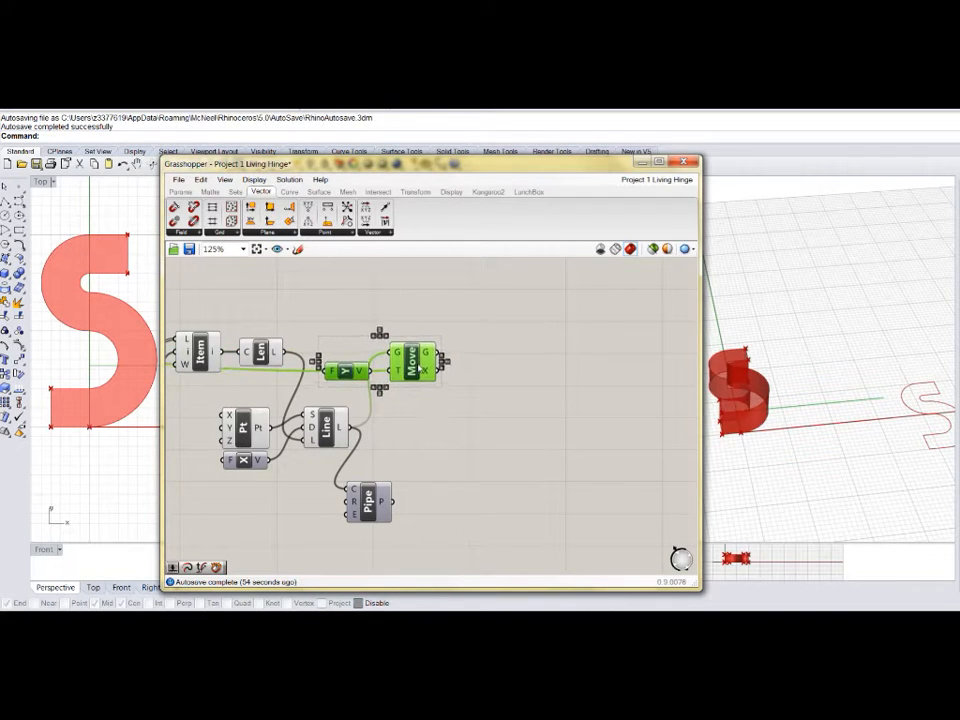
click(487, 389)
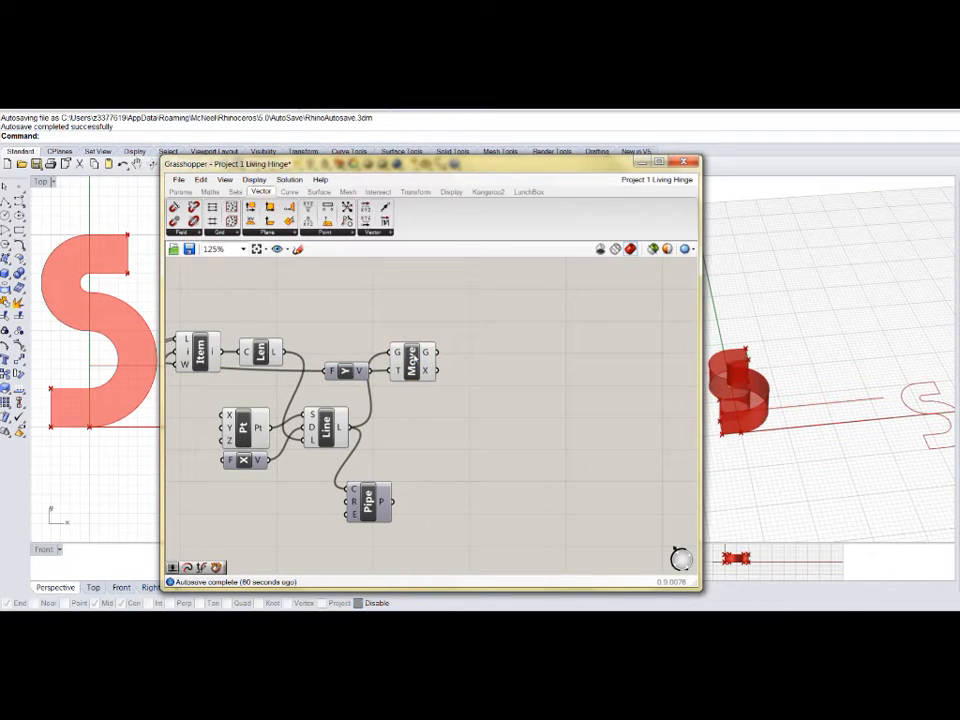
Step: Add a Divide Curve component above the Move component and connect the Move's geometry output to its curve input
click(289, 191)
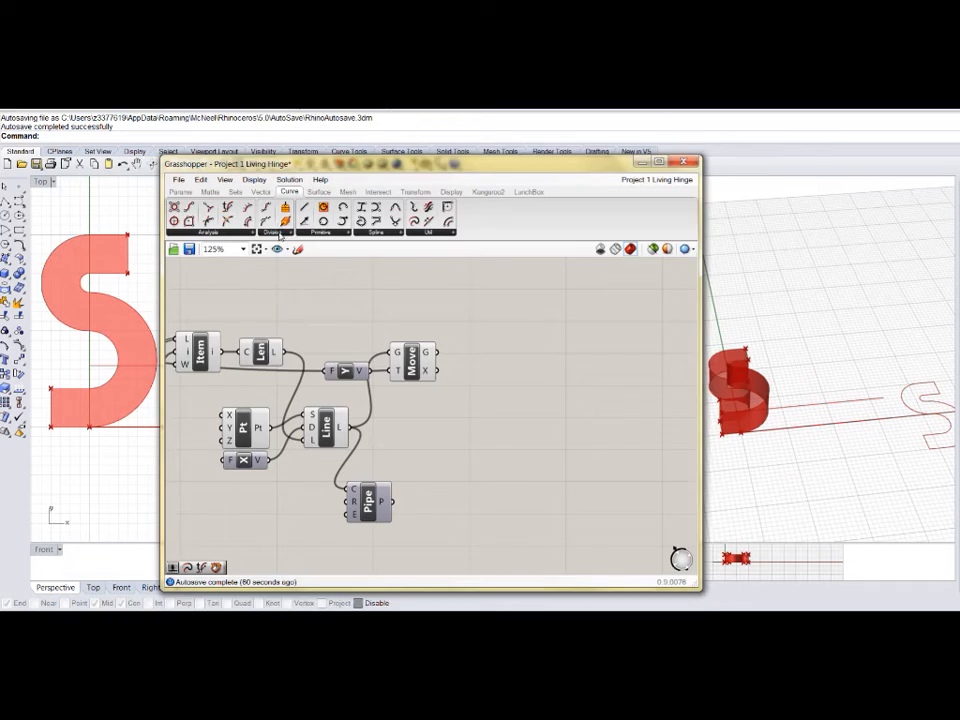
click(279, 233)
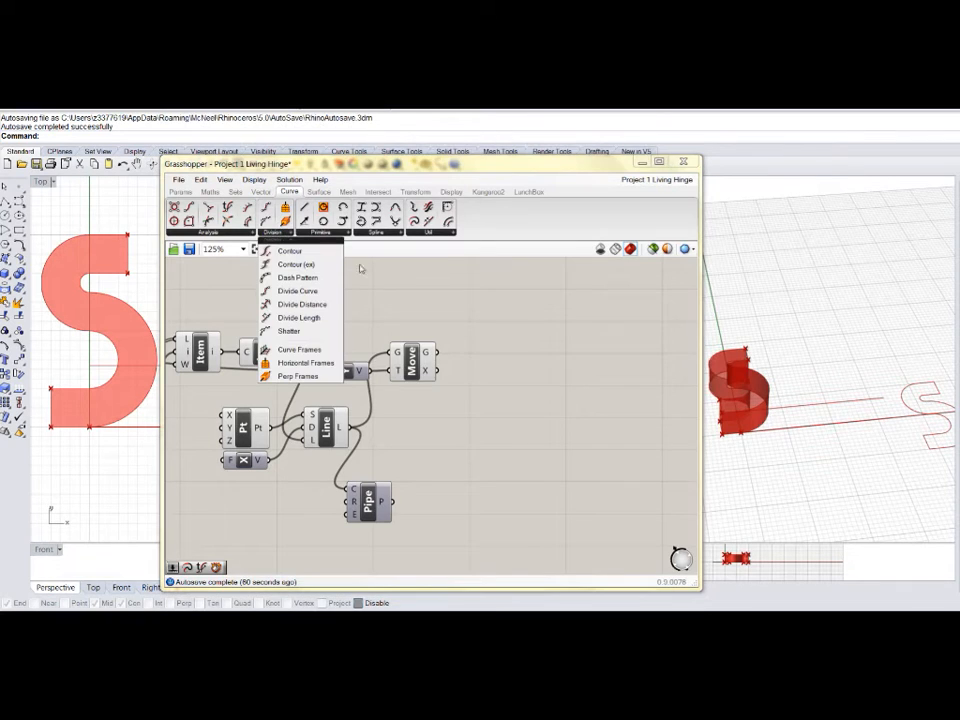
click(313, 297)
click(531, 352)
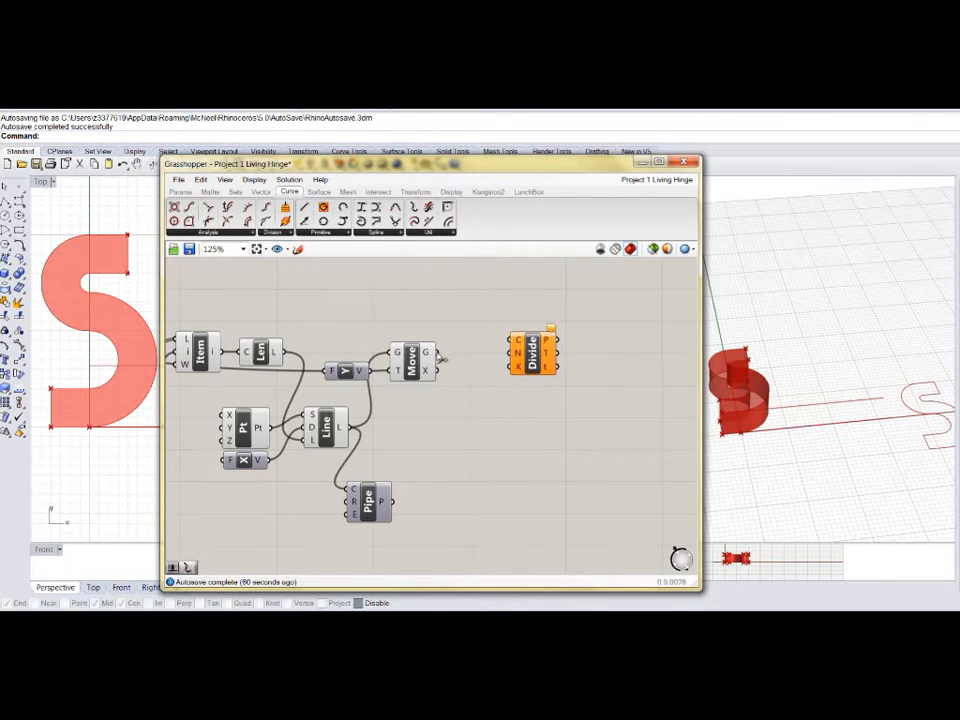
drag(438, 352, 521, 319)
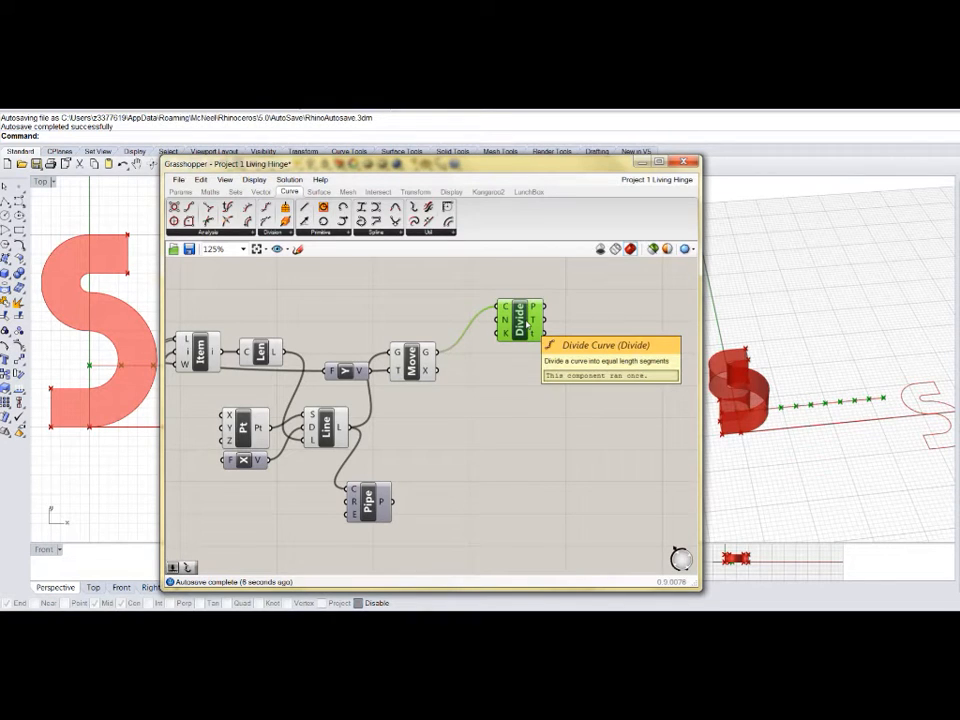
Step: Duplicate the Divide Curve component, place the copy below the first one and connect the Line's output to its curve input
drag(528, 326, 531, 331)
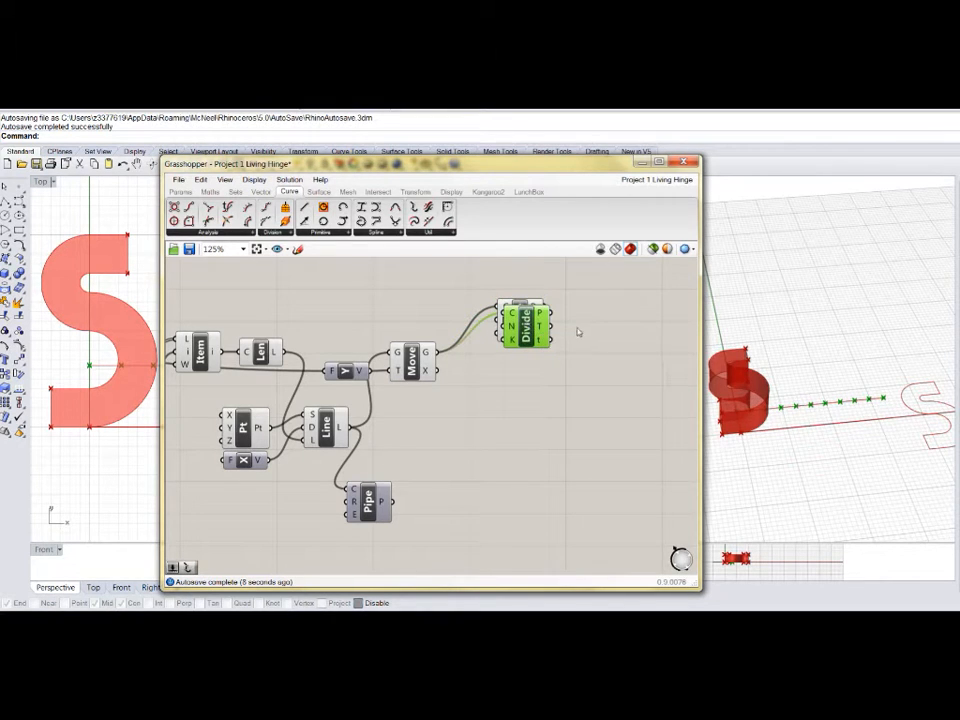
drag(524, 338, 519, 455)
drag(343, 428, 540, 469)
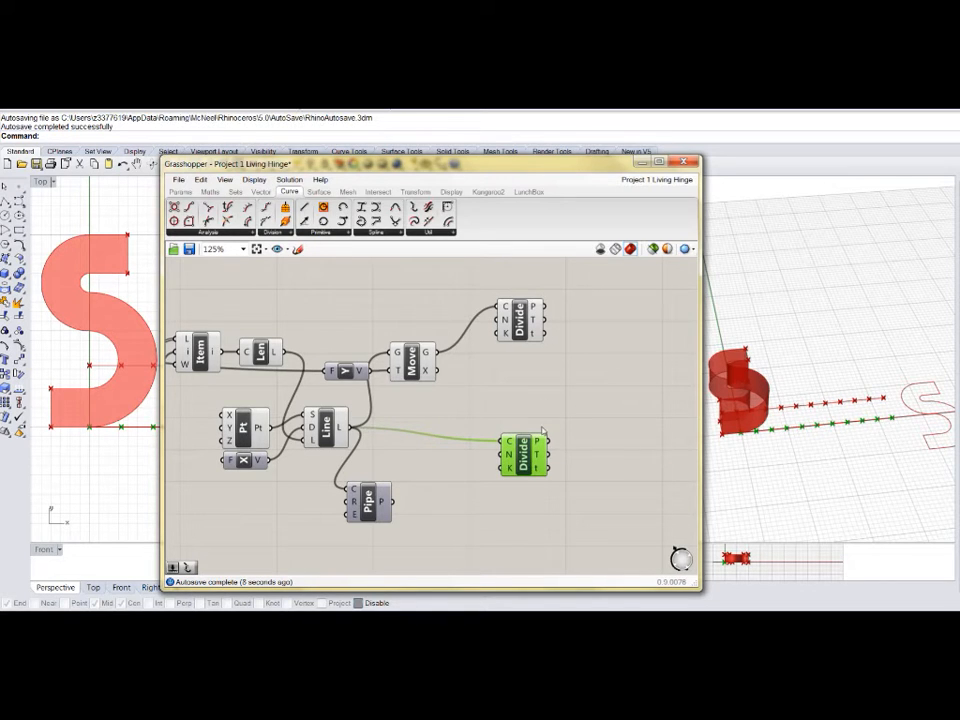
click(532, 326)
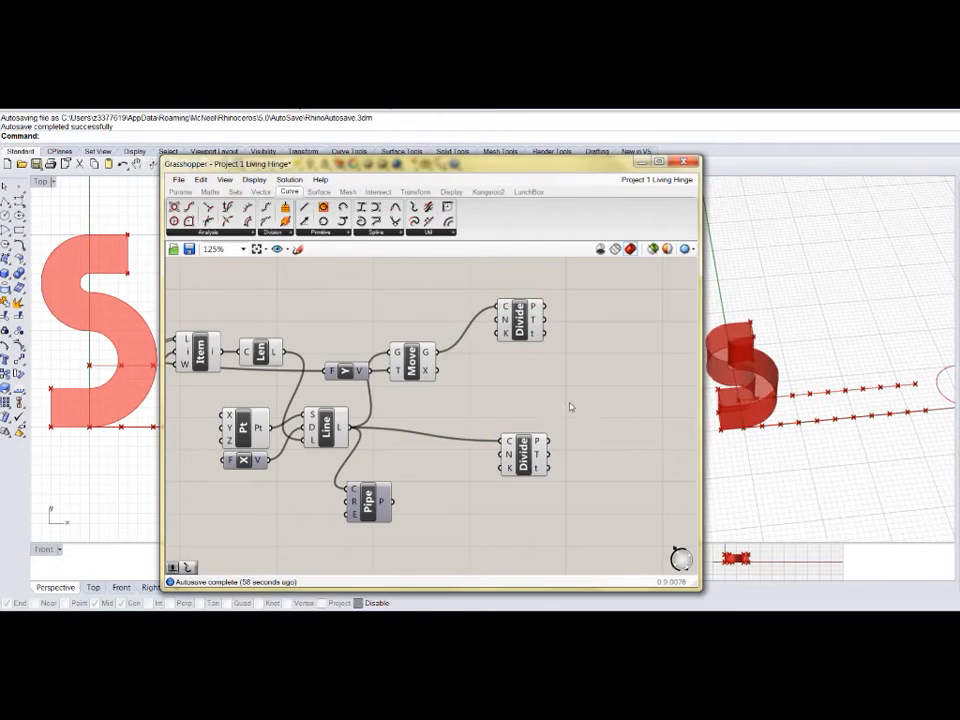
Step: Add a two-point Line component and connect the upper Divide's points to input A and the lower Divide's points to B
click(521, 330)
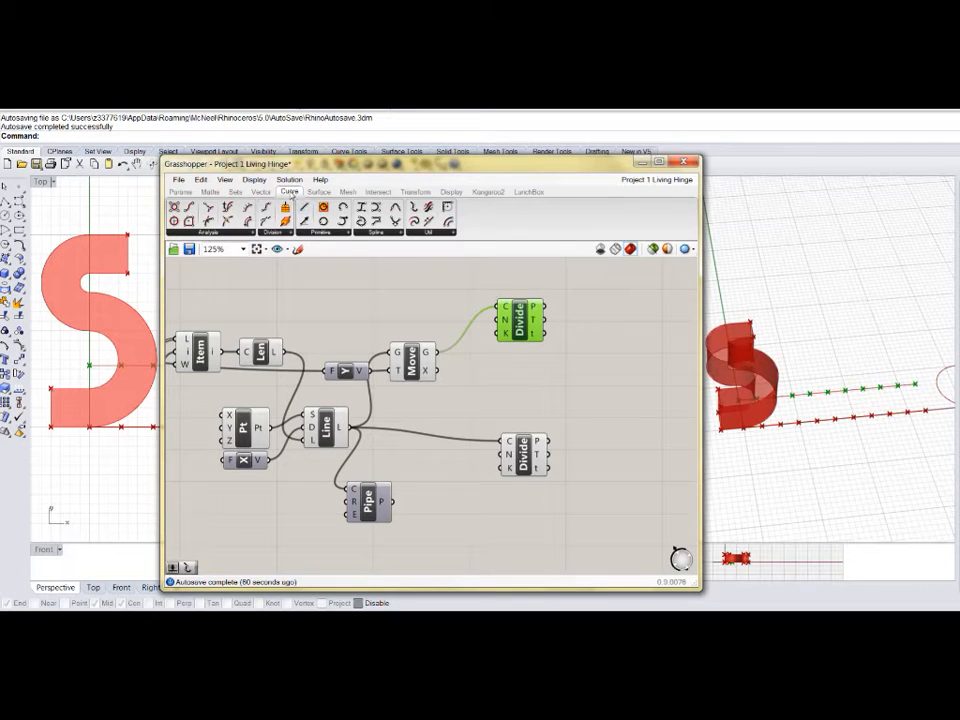
click(324, 233)
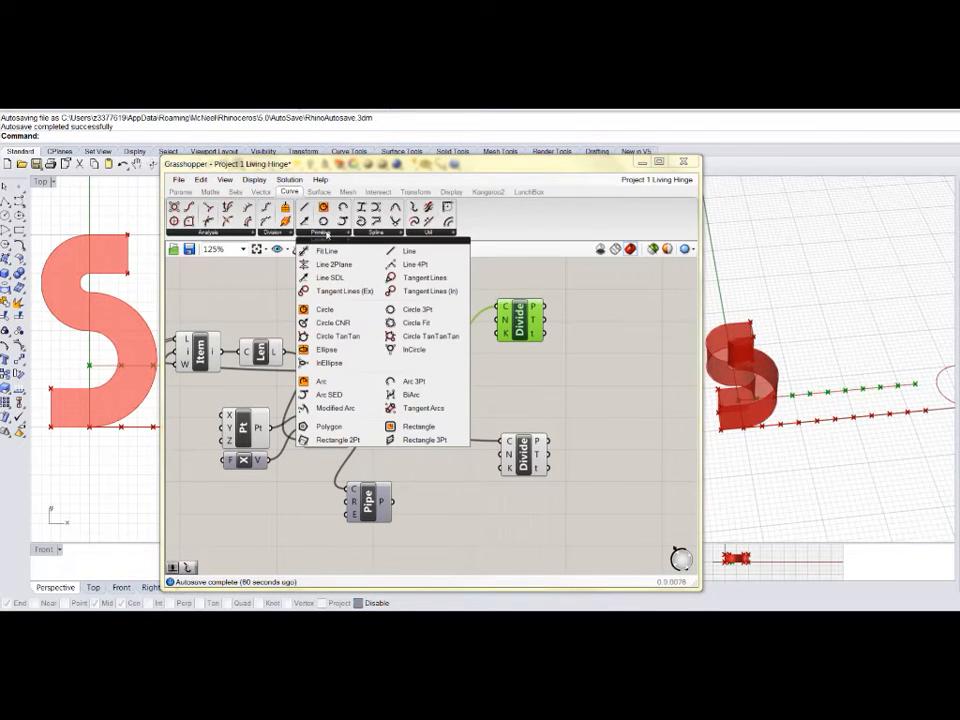
click(408, 255)
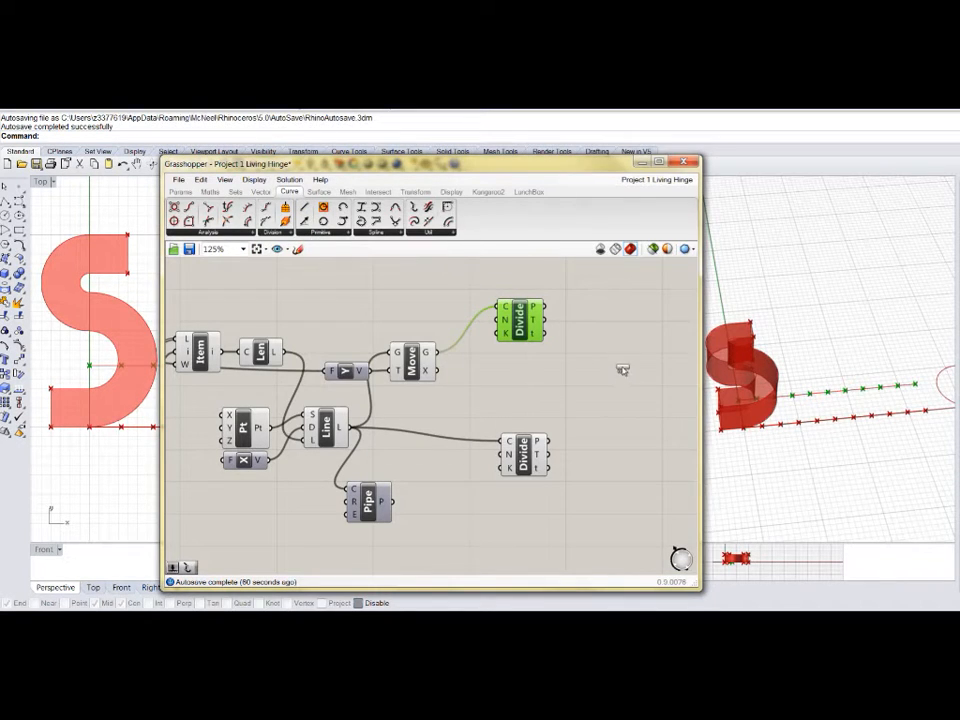
click(622, 366)
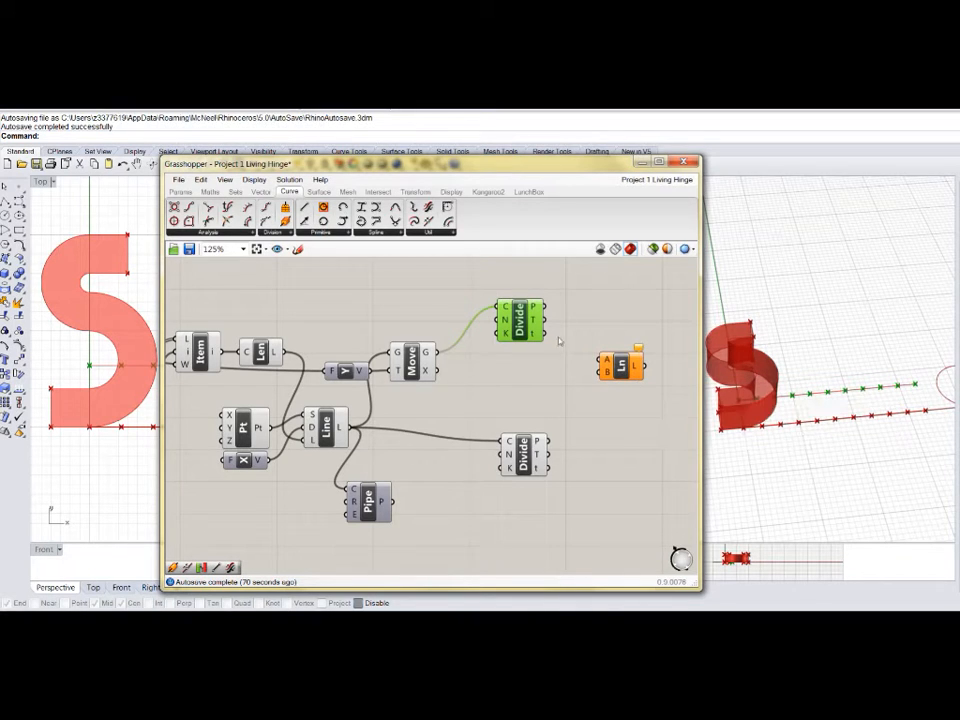
drag(548, 311, 602, 364)
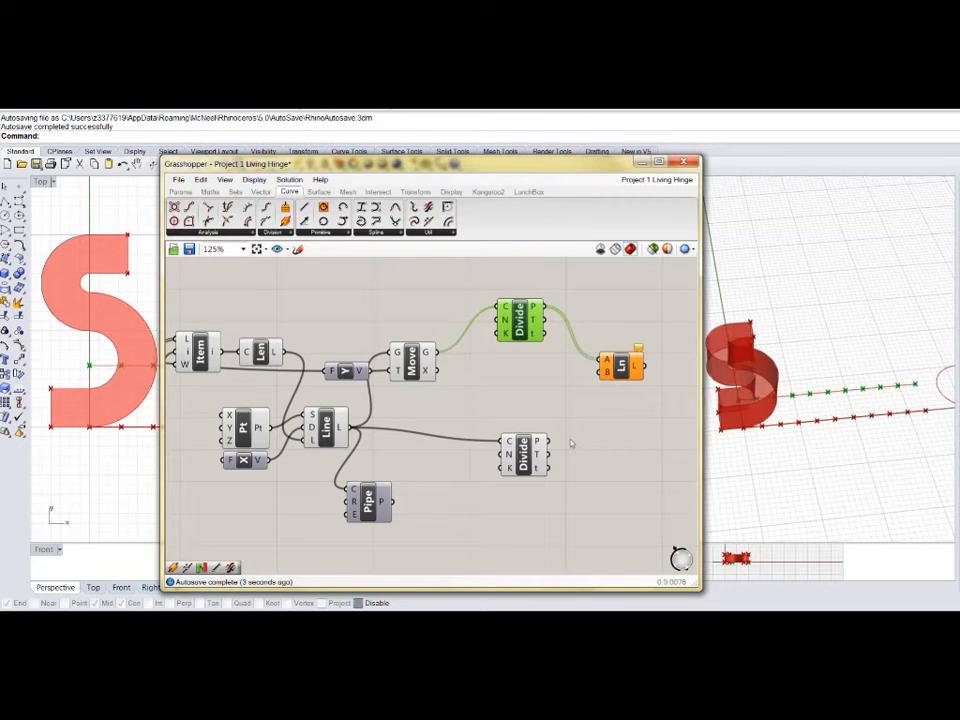
drag(556, 436, 603, 373)
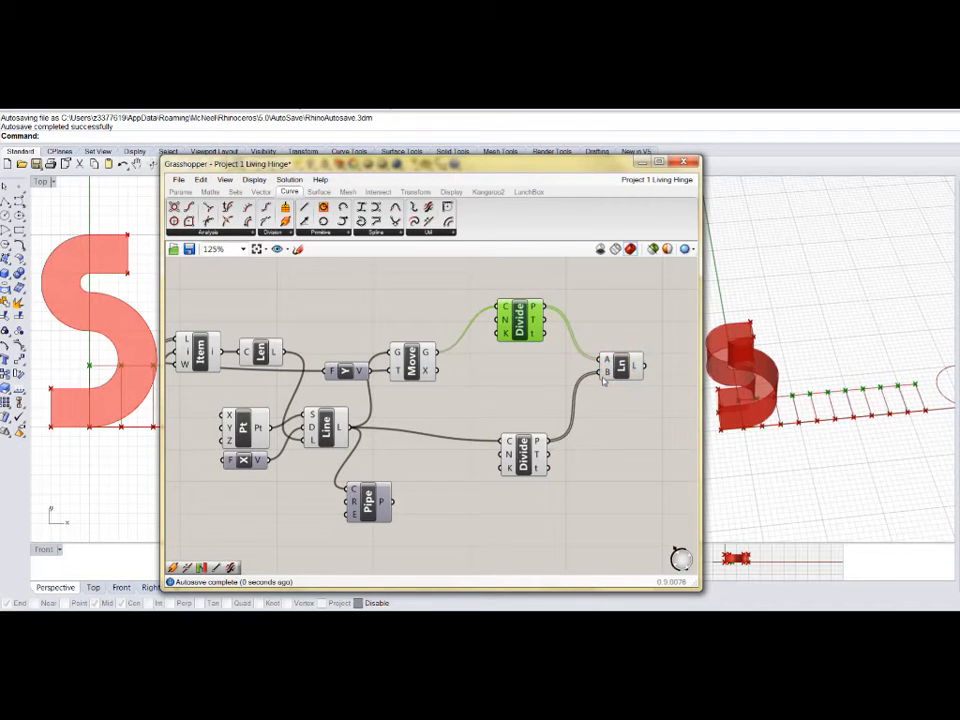
mouse_move(867, 428)
right_down()
mouse_move(857, 403)
mouse_move(870, 405)
right_up()
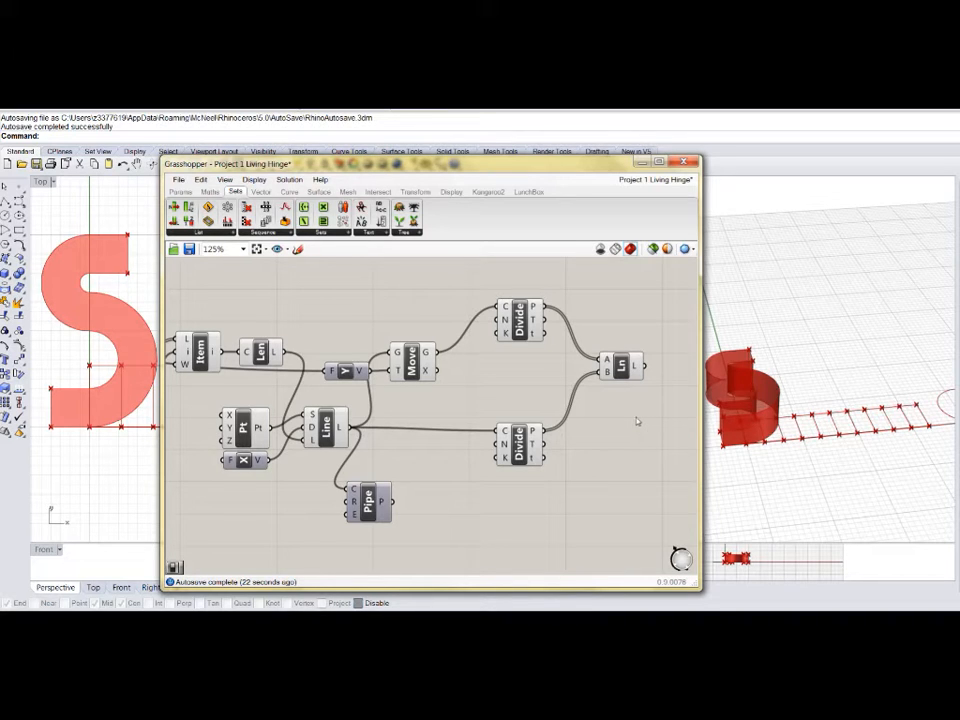
mouse_move(636, 373)
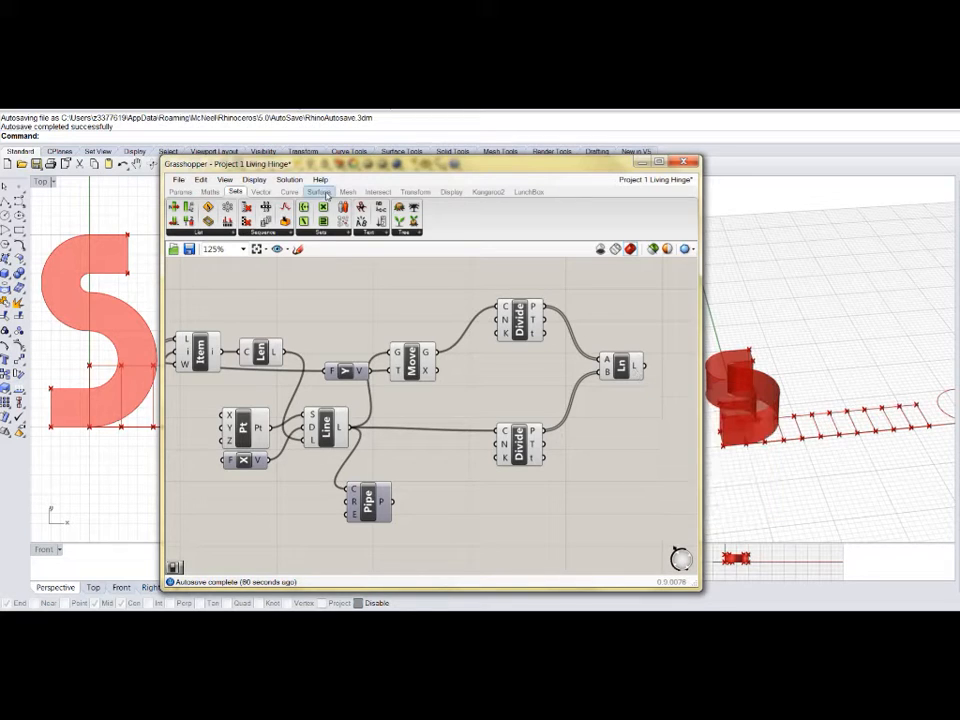
click(319, 191)
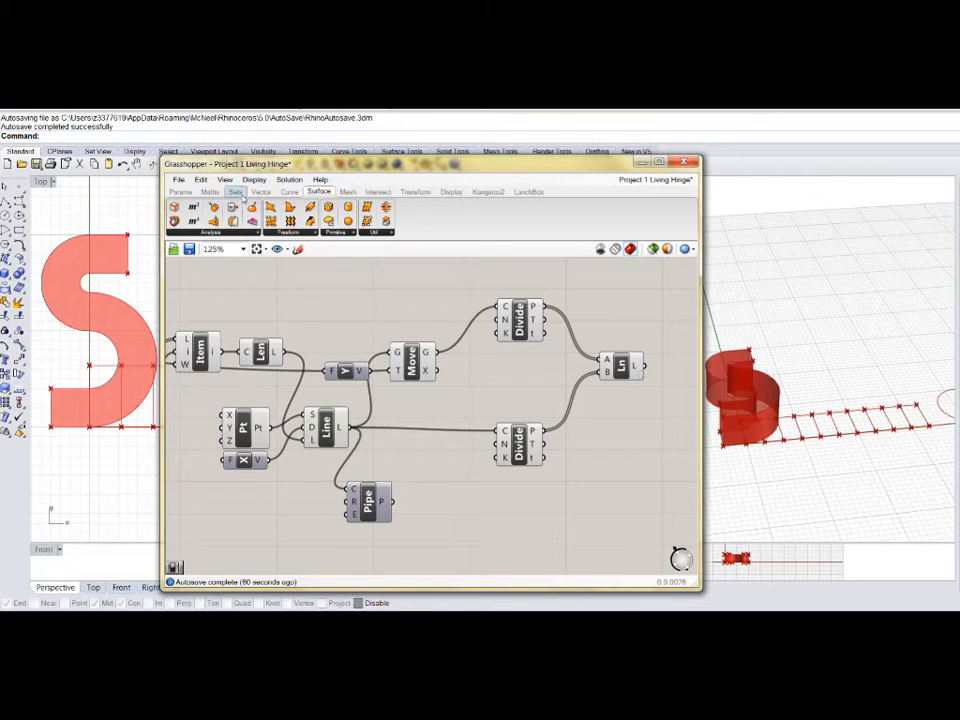
Step: Add a Cull Pattern component to the canvas below the two-point Line component, beside the lower Divide
click(237, 193)
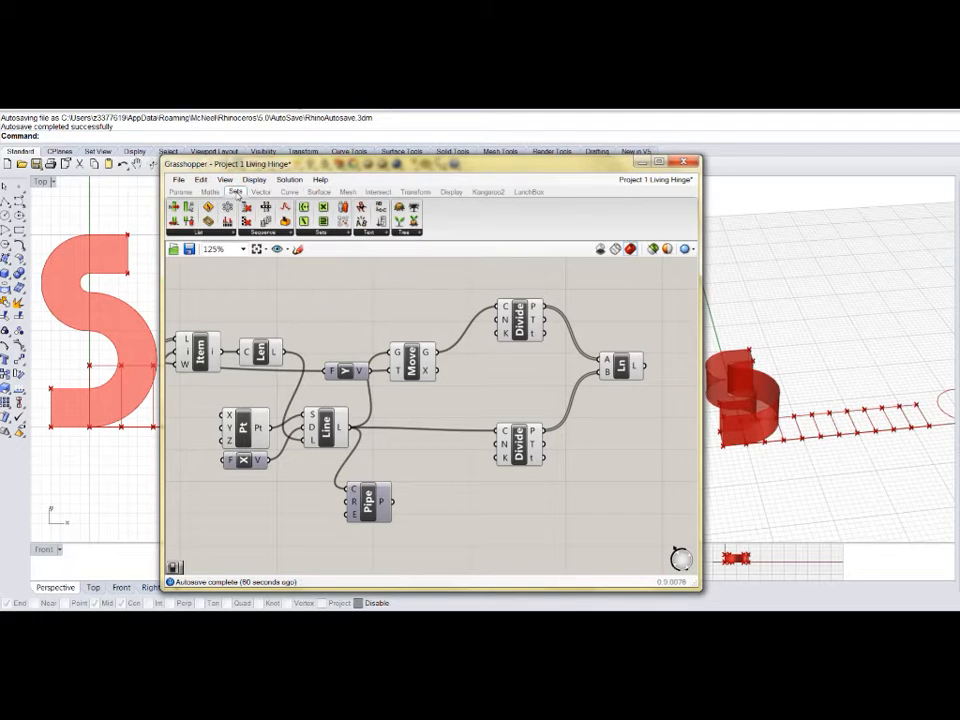
click(263, 234)
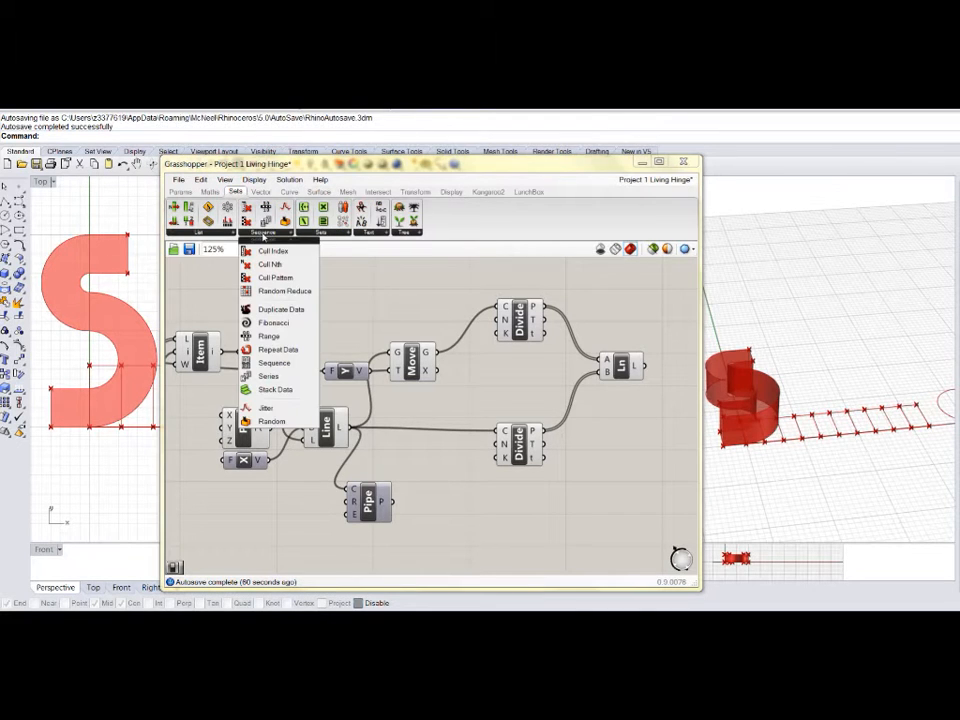
click(275, 277)
click(655, 440)
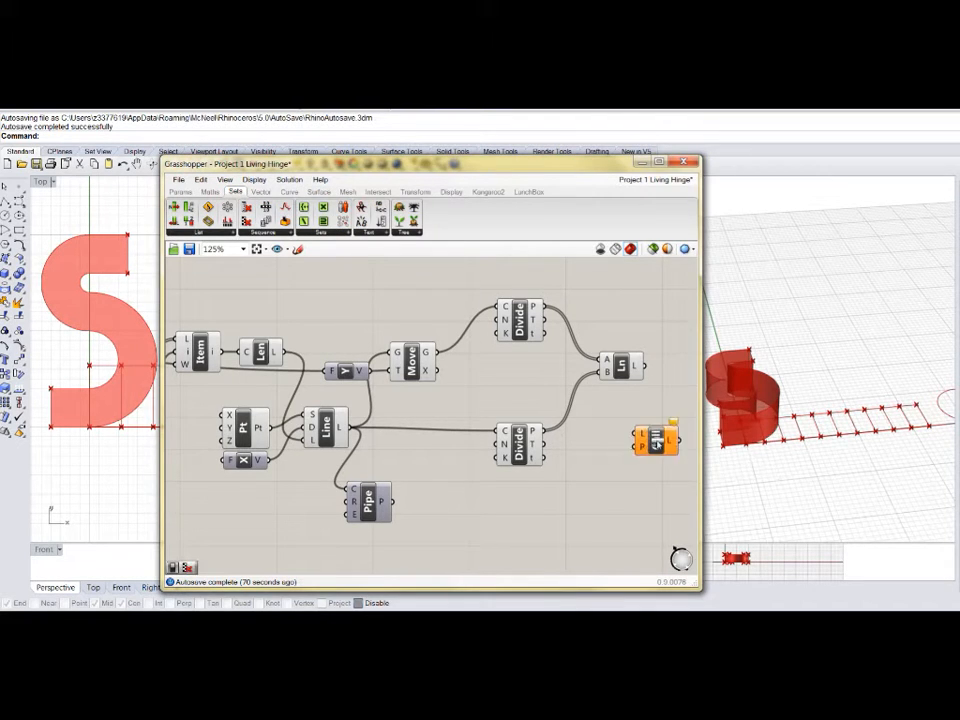
Step: Add a Boolean Toggle below the Cull component, duplicate it directly underneath and set the upper toggle to True
double_click(603, 502)
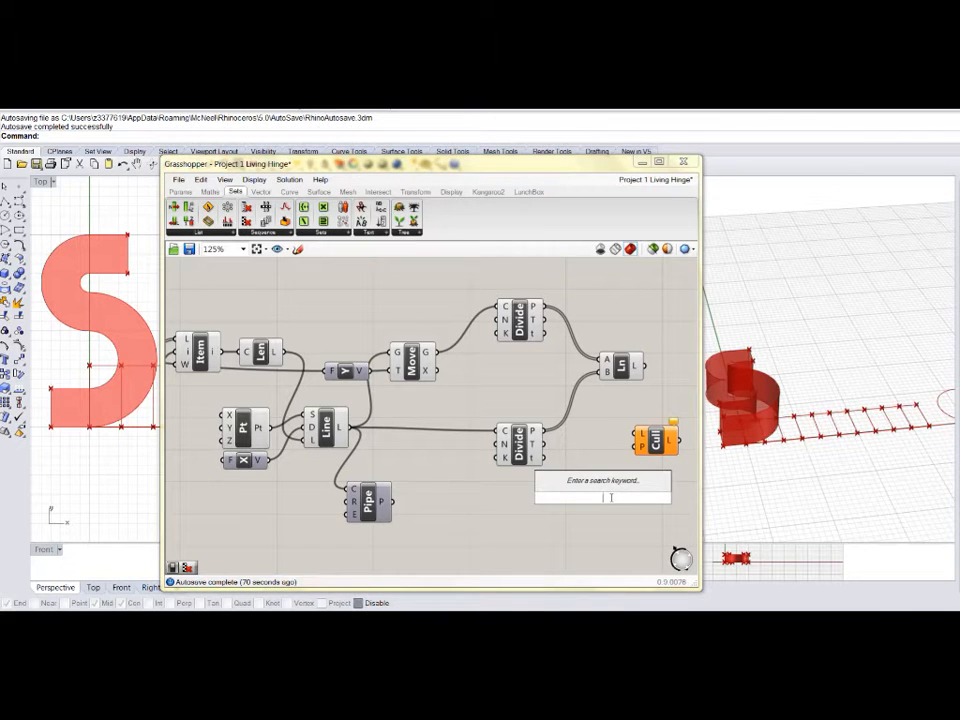
text(tog)
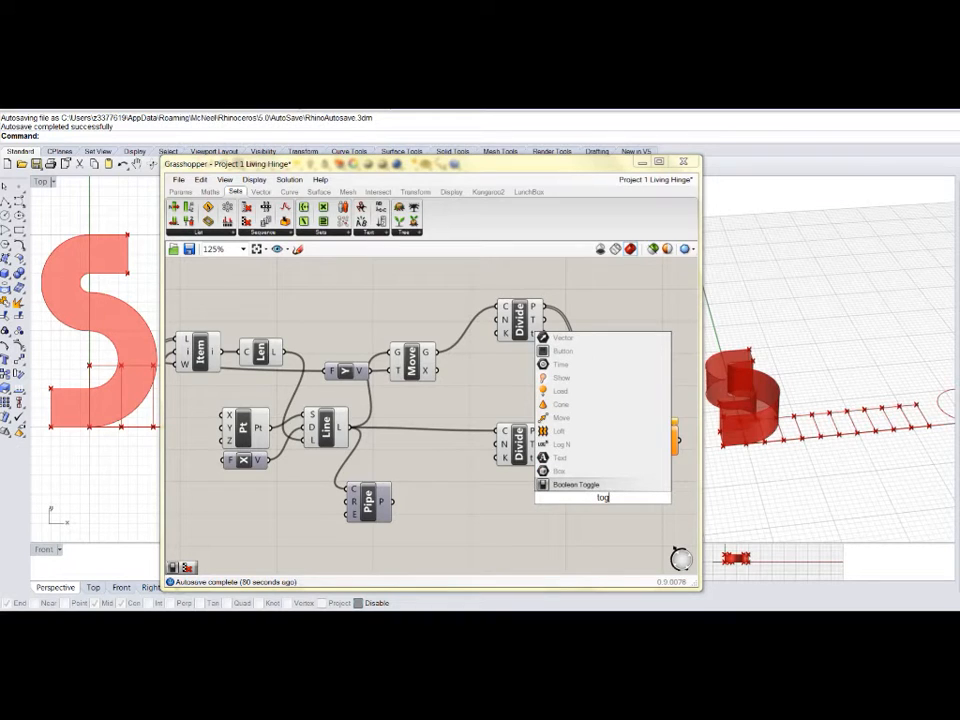
click(585, 484)
mouse_move(600, 498)
mouse_down()
mouse_move(586, 501)
mouse_move(588, 516)
mouse_up()
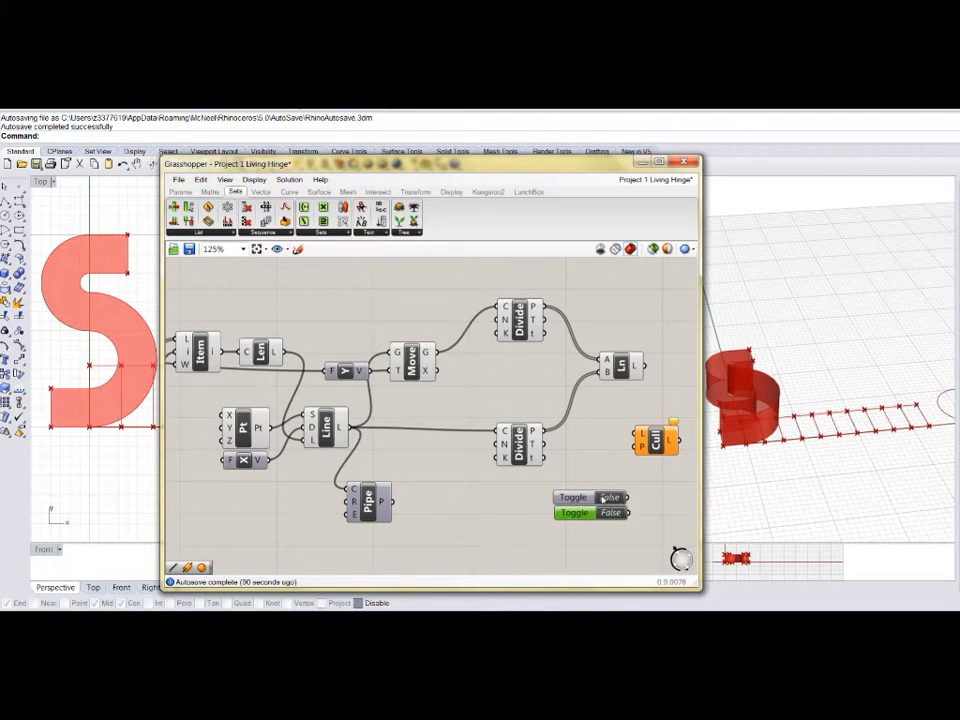
double_click(603, 498)
click(582, 538)
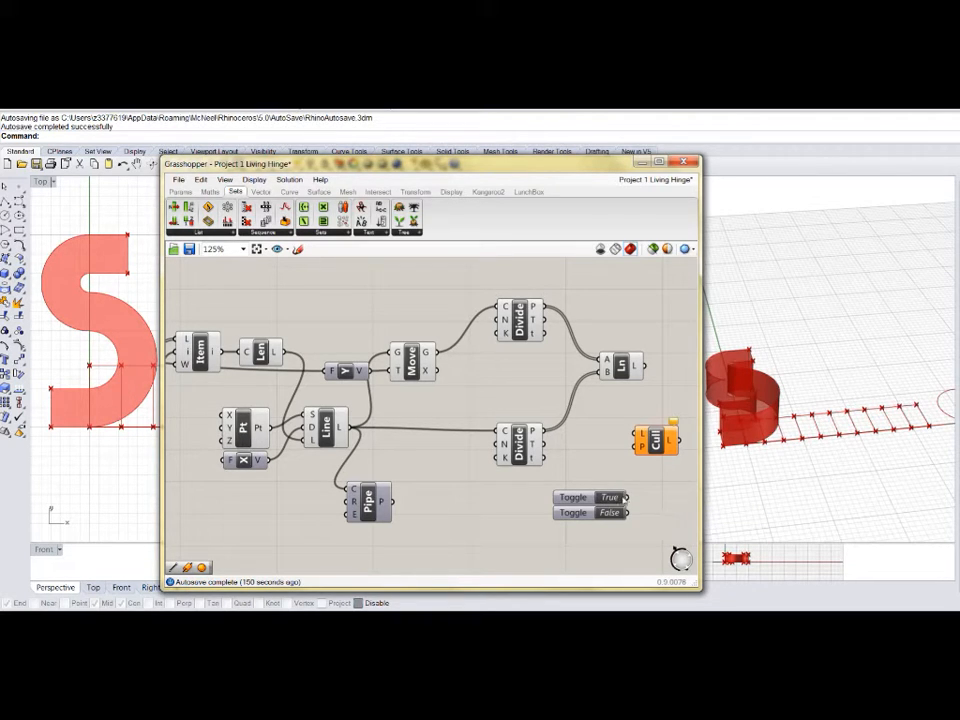
Step: Connect both the True and False toggles to the Cull's P input and the two-point Line's output to its L input
mouse_move(643, 447)
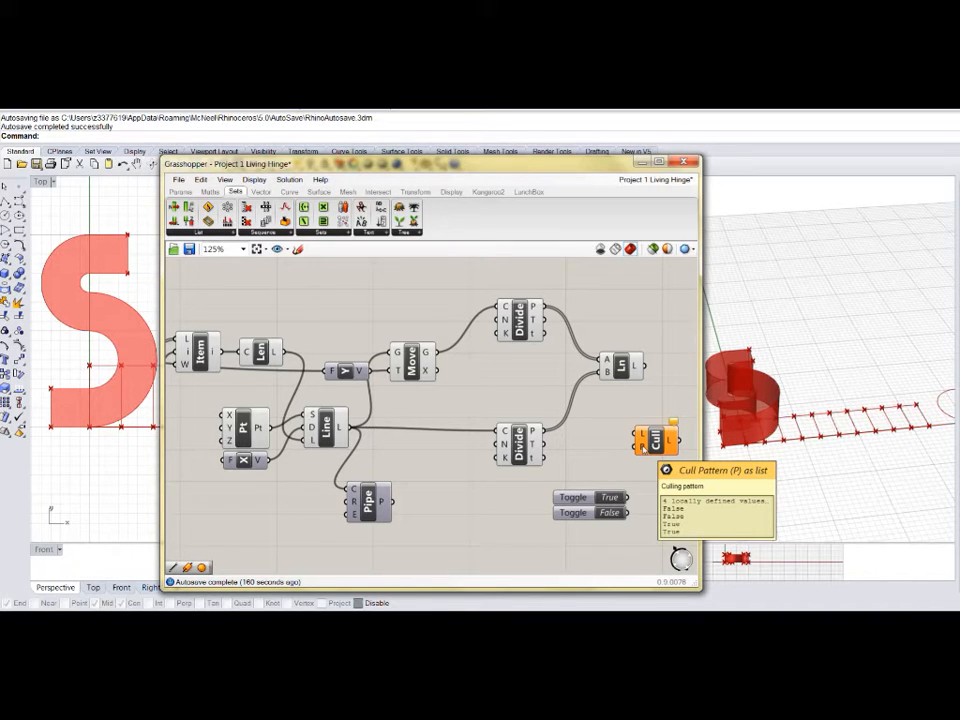
drag(629, 497, 641, 447)
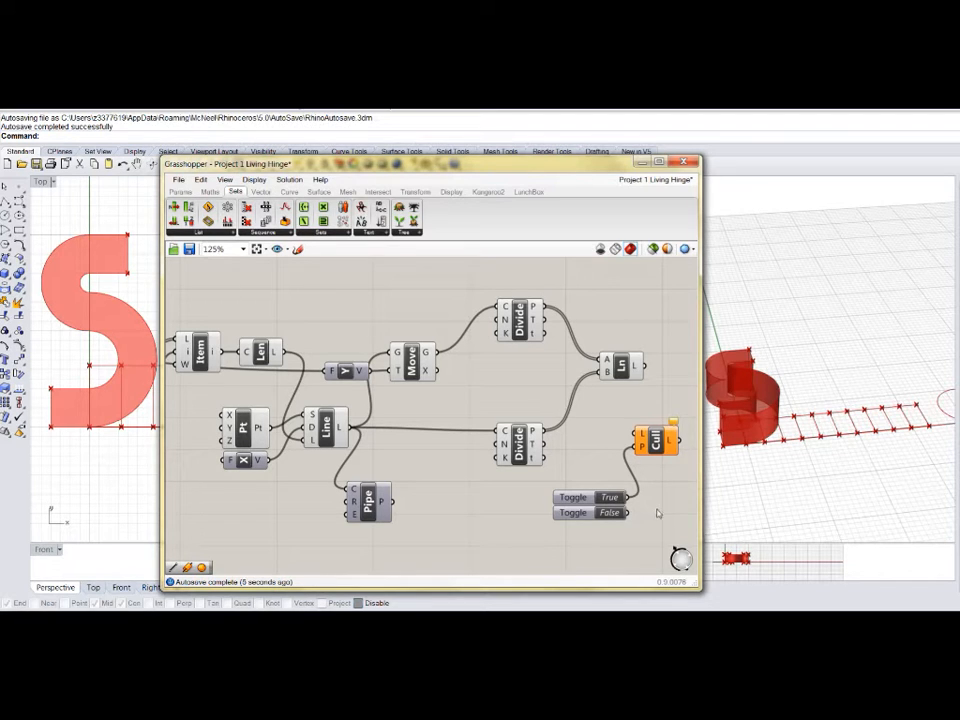
shift+drag(630, 514, 634, 447)
drag(627, 416, 641, 434)
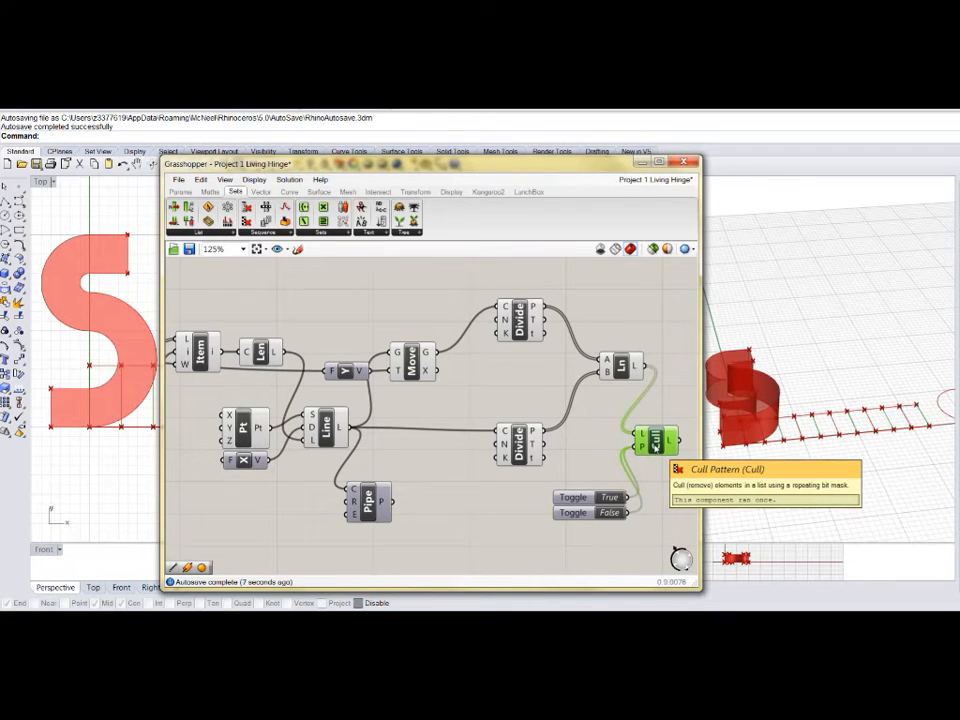
Step: Move the Pipe component beside the Cull, connect the Cull's output to its curve input and turn on its preview
drag(369, 514, 685, 492)
drag(679, 441, 666, 466)
right_click(686, 474)
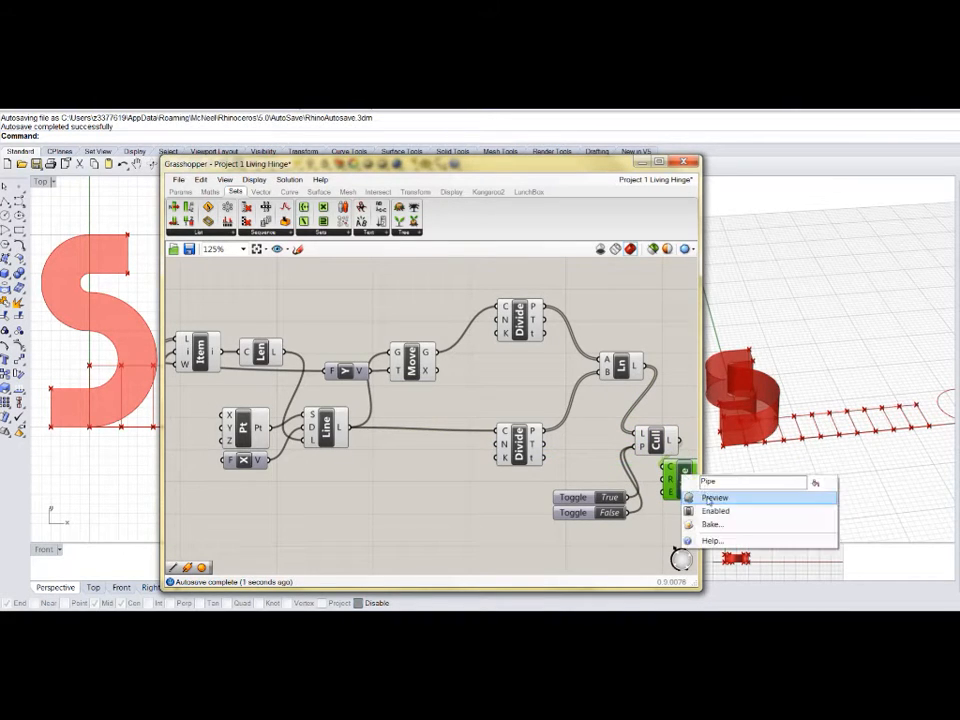
click(708, 497)
right_drag(653, 515, 424, 503)
mouse_move(437, 466)
mouse_down()
mouse_move(493, 440)
mouse_move(461, 456)
mouse_move(452, 478)
mouse_up()
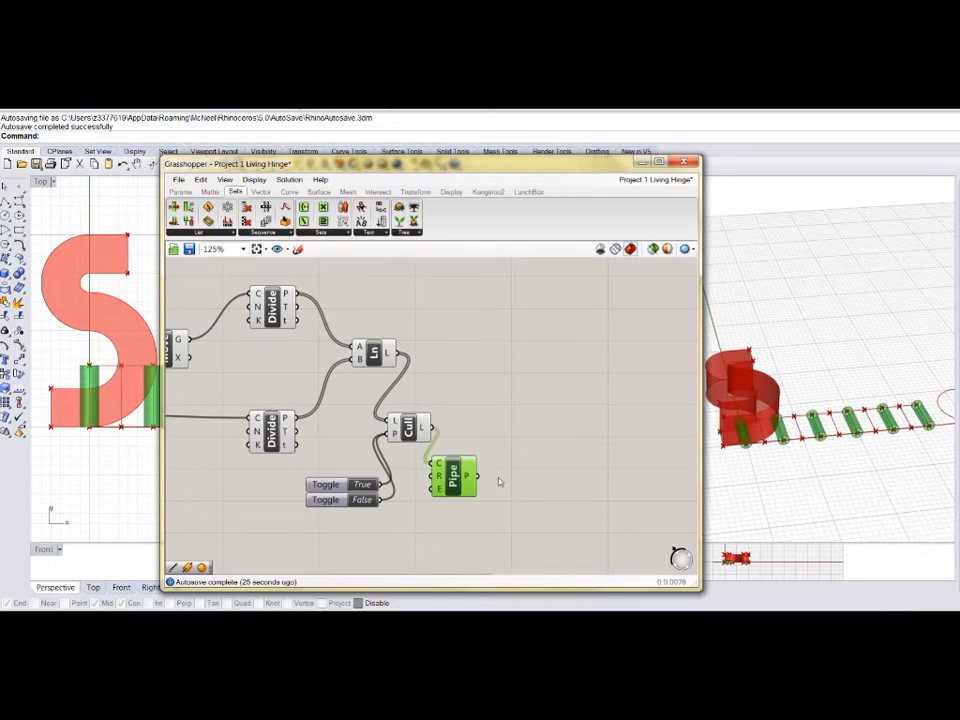
mouse_move(452, 476)
mouse_down()
mouse_move(473, 466)
mouse_move(459, 478)
mouse_up()
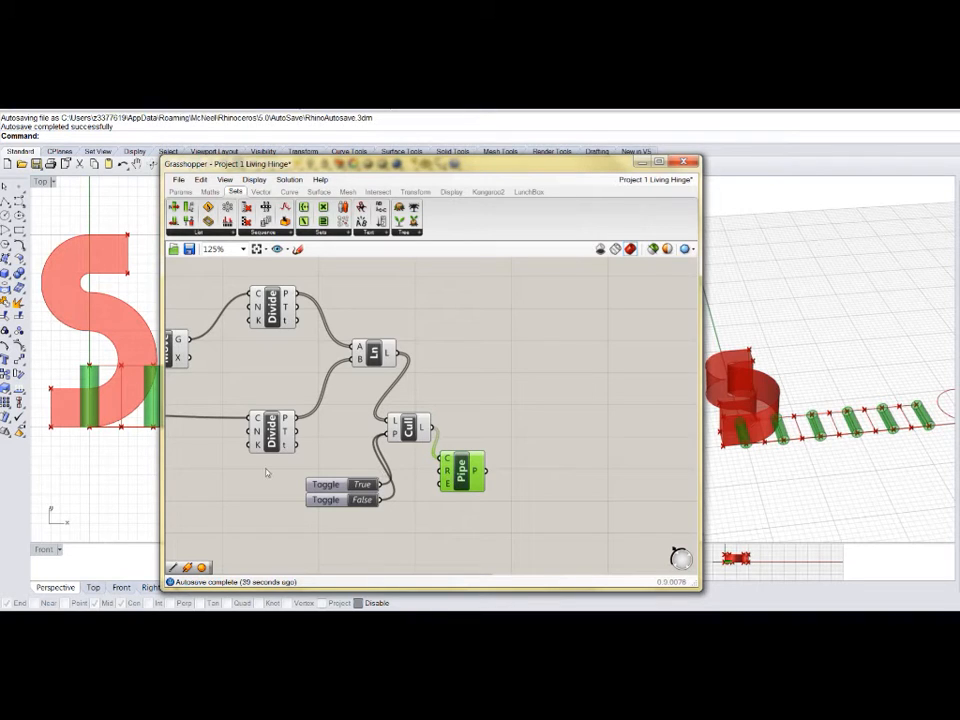
Step: Add a number slider of 15, connect it to the N input of both Divide components and adjust it to 17
mouse_move(257, 435)
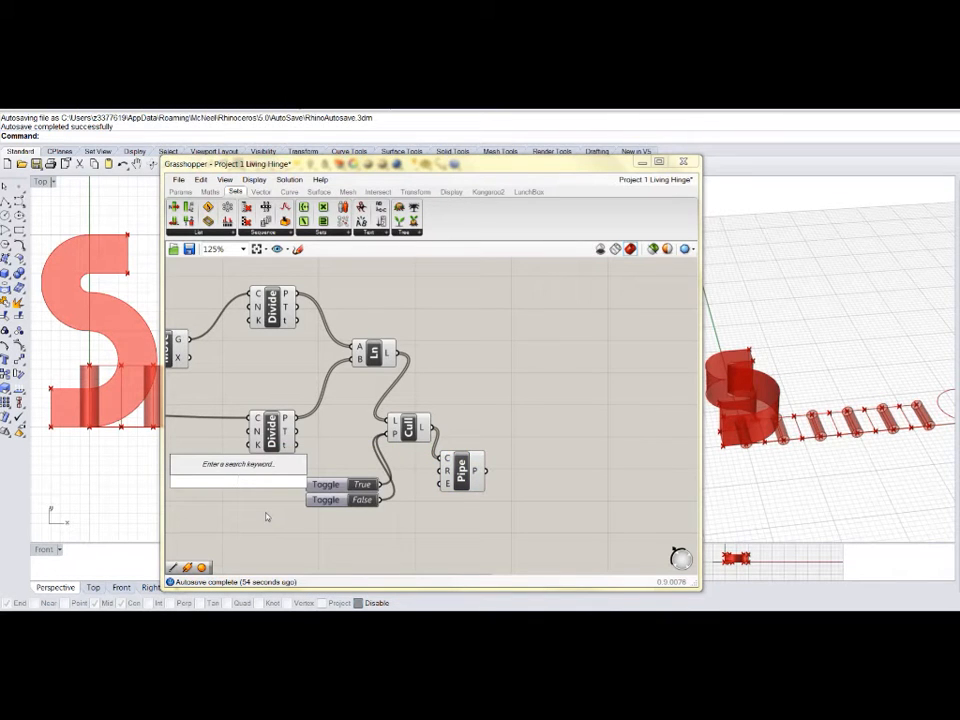
text(15)
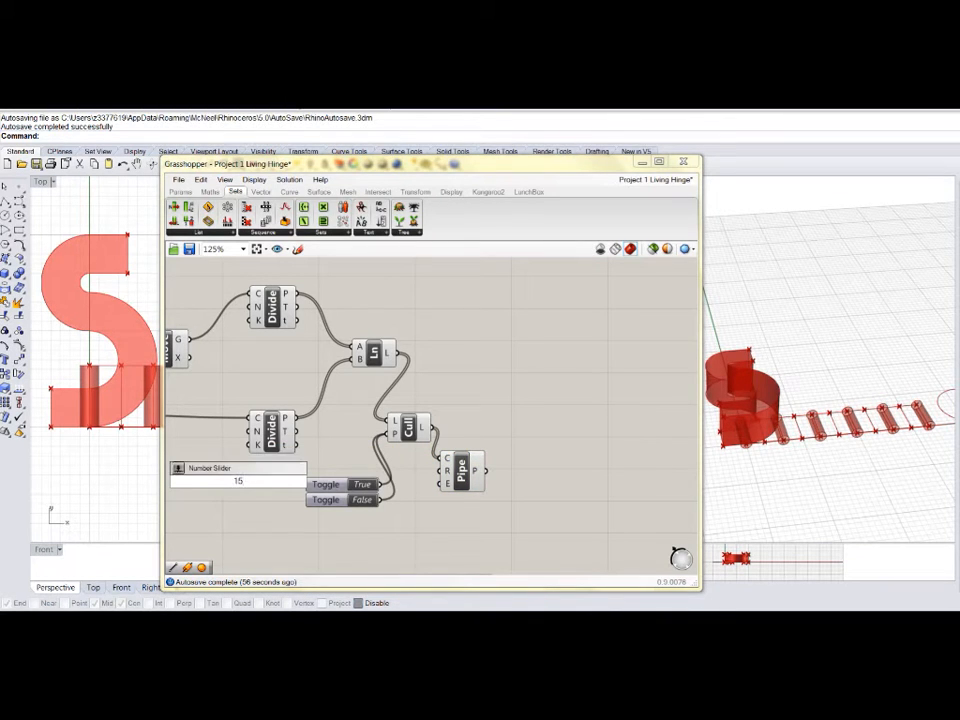
key(Return)
drag(276, 483, 251, 307)
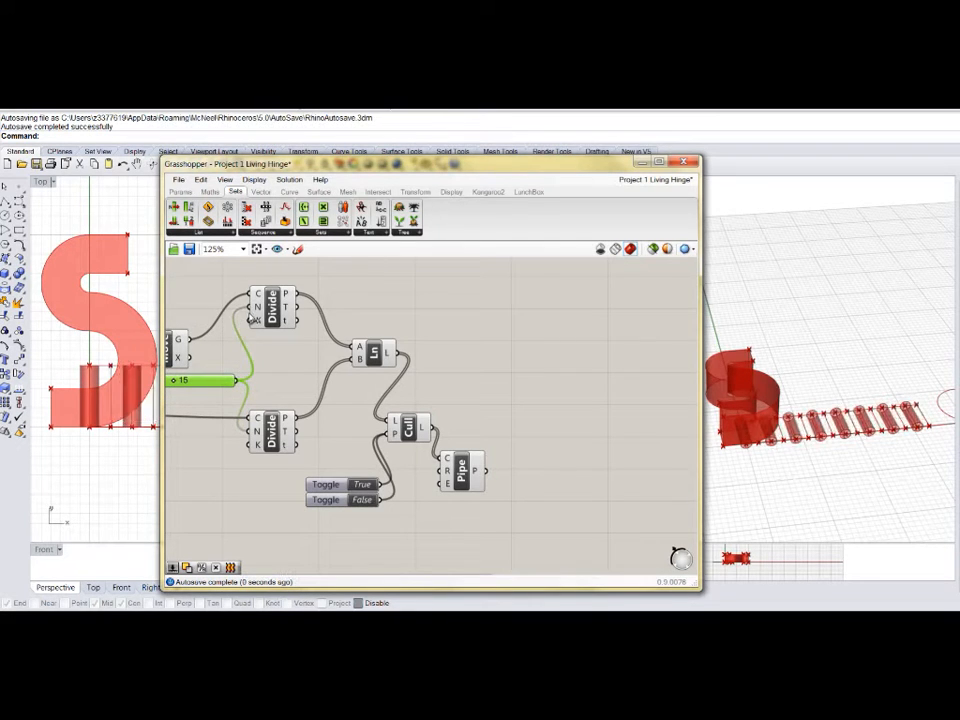
mouse_move(176, 384)
mouse_down()
mouse_move(199, 381)
mouse_move(174, 382)
mouse_up()
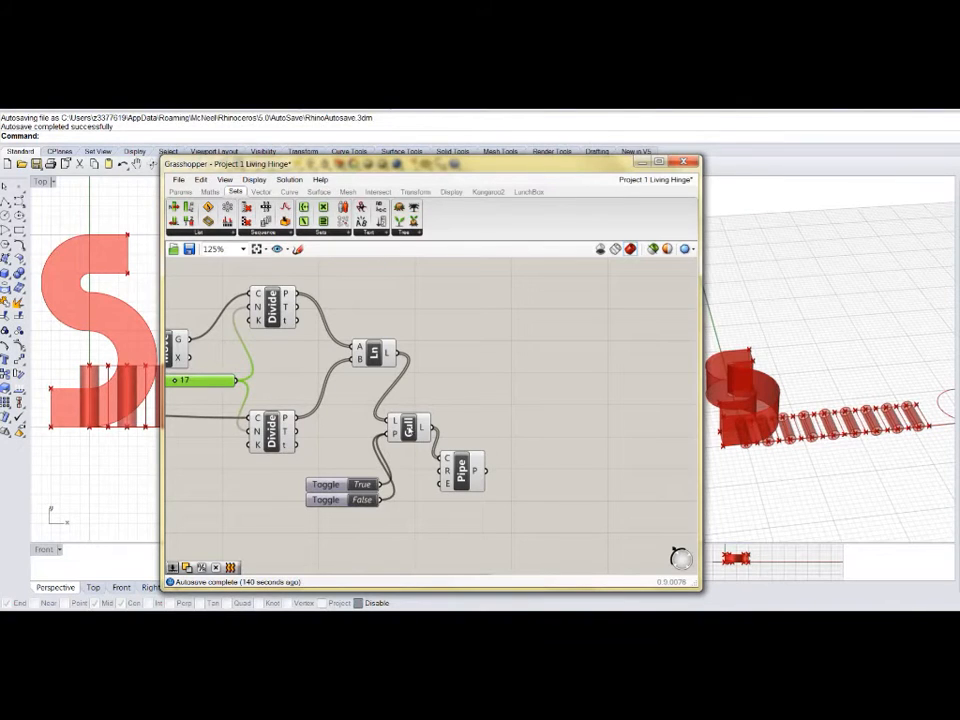
Step: Turn off the preview of the Pipe component and select the Cull component
click(409, 428)
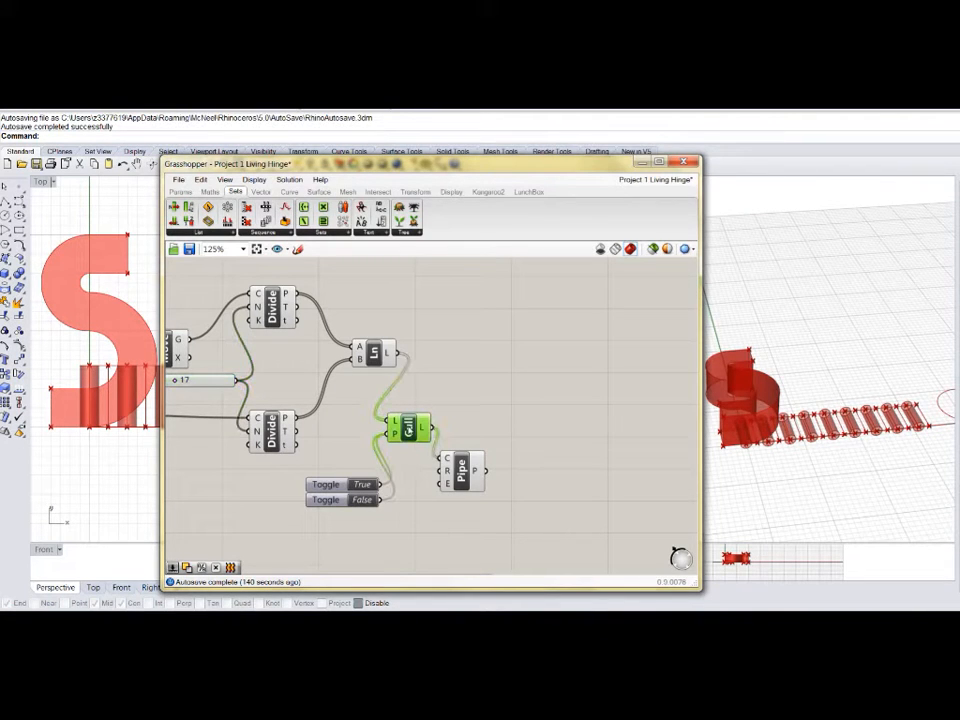
right_click(461, 474)
click(596, 495)
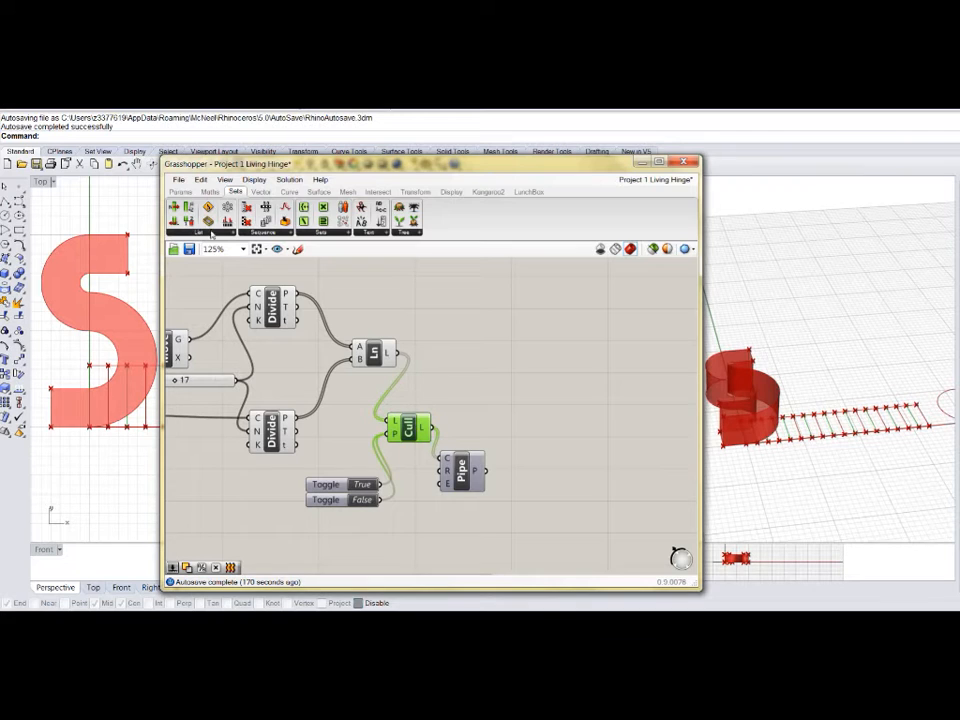
Step: Add a Dash Pattern component well to the right of the Cull and connect the Cull's output to its curve input
click(287, 192)
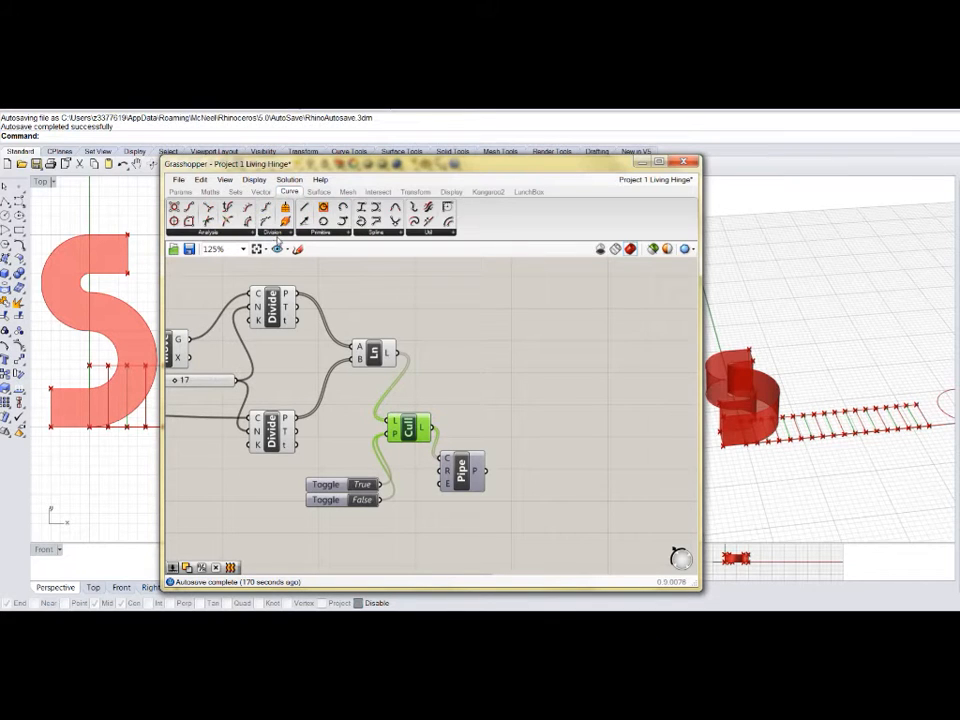
click(279, 233)
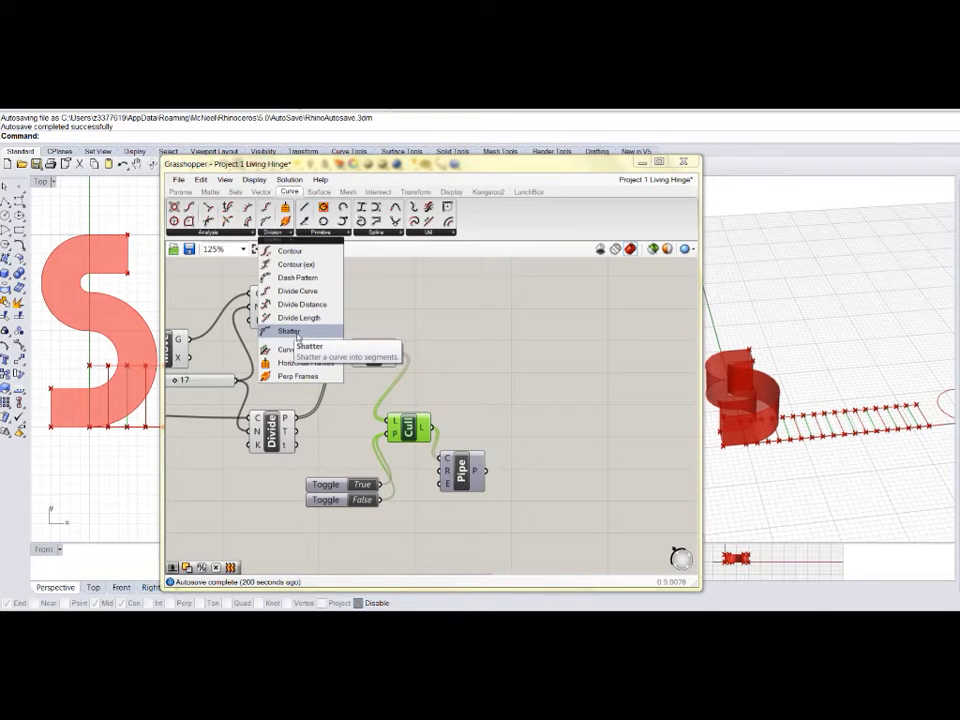
click(293, 278)
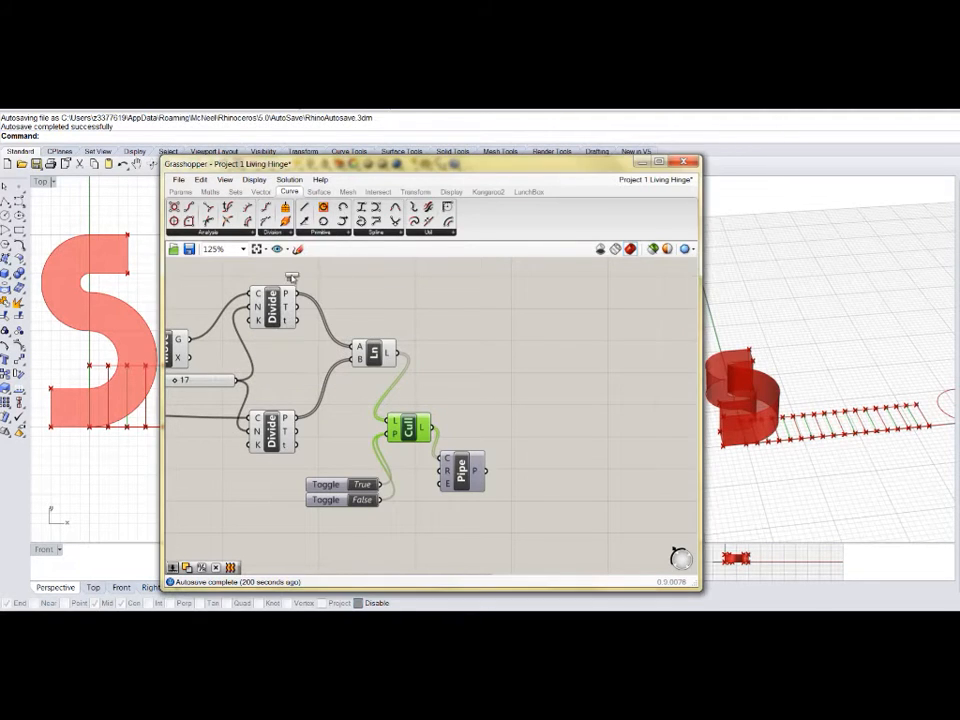
click(506, 387)
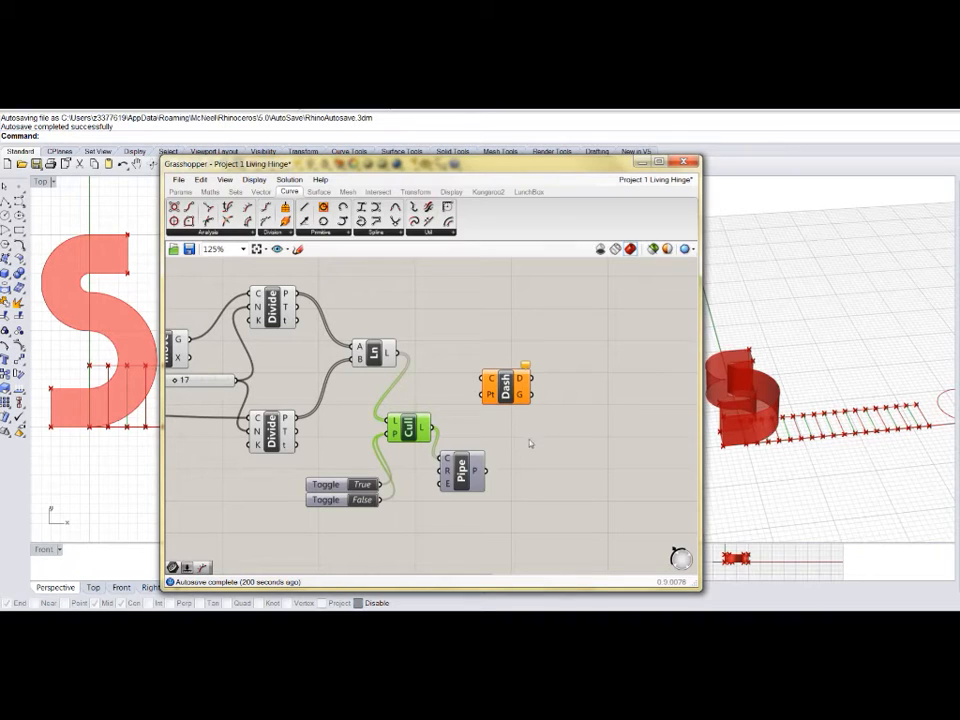
mouse_move(491, 397)
drag(505, 390, 615, 398)
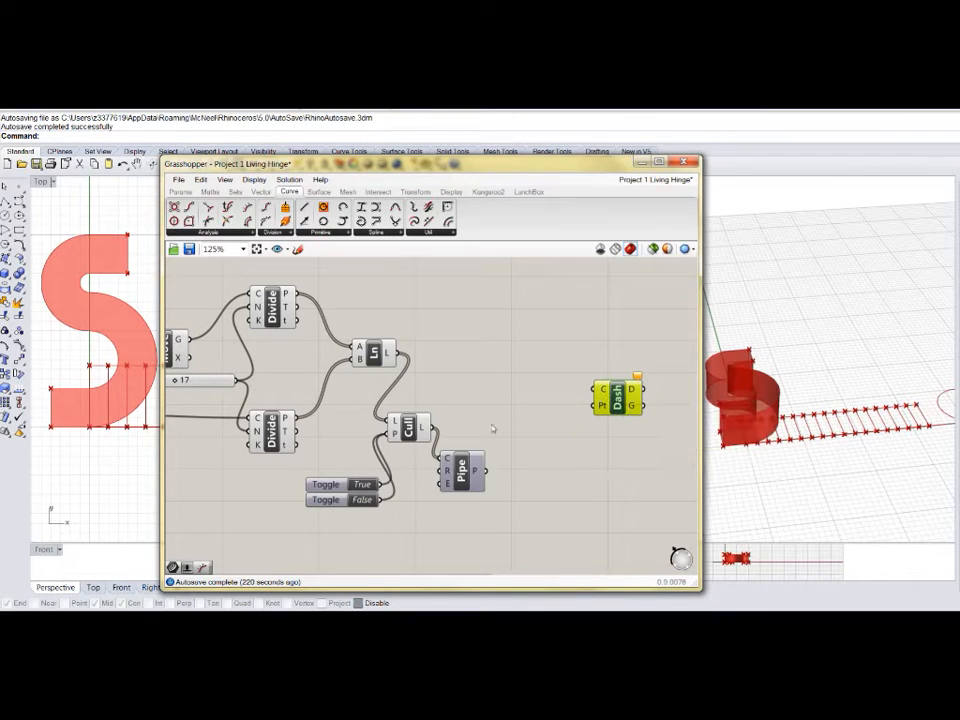
drag(436, 432, 590, 389)
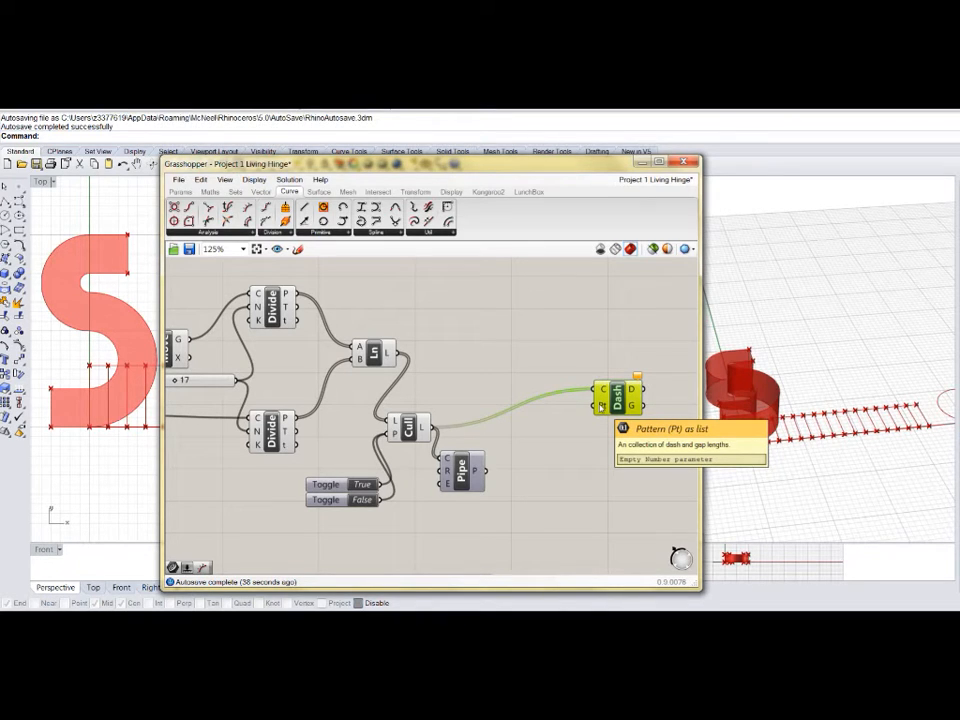
Step: Add a number slider of 1.20 beside the Dash component and place a duplicate directly below it
click(563, 439)
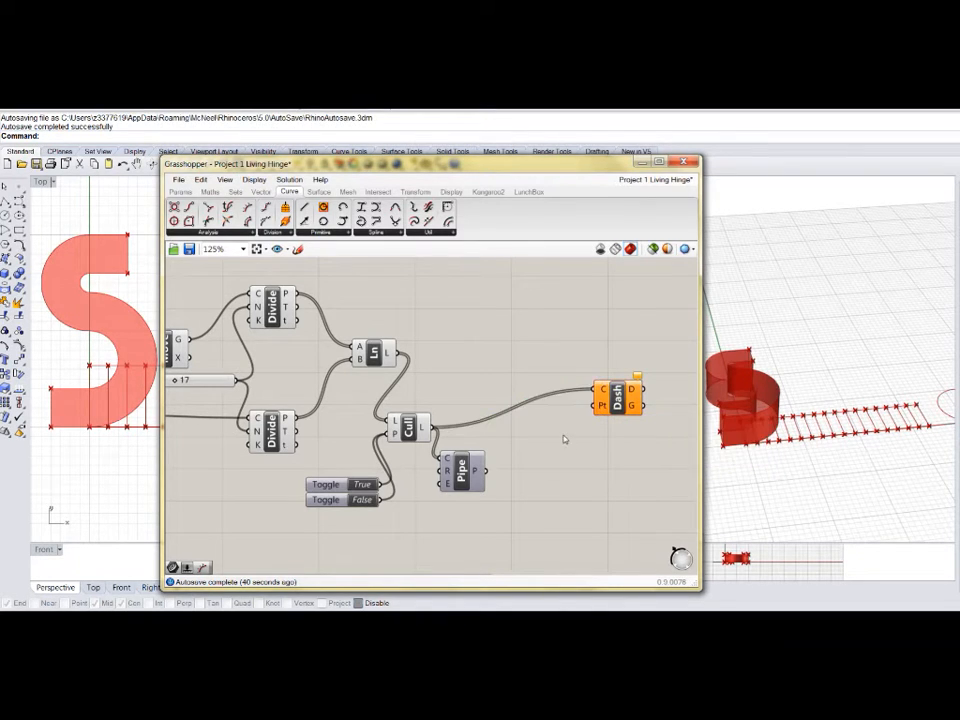
double_click(563, 439)
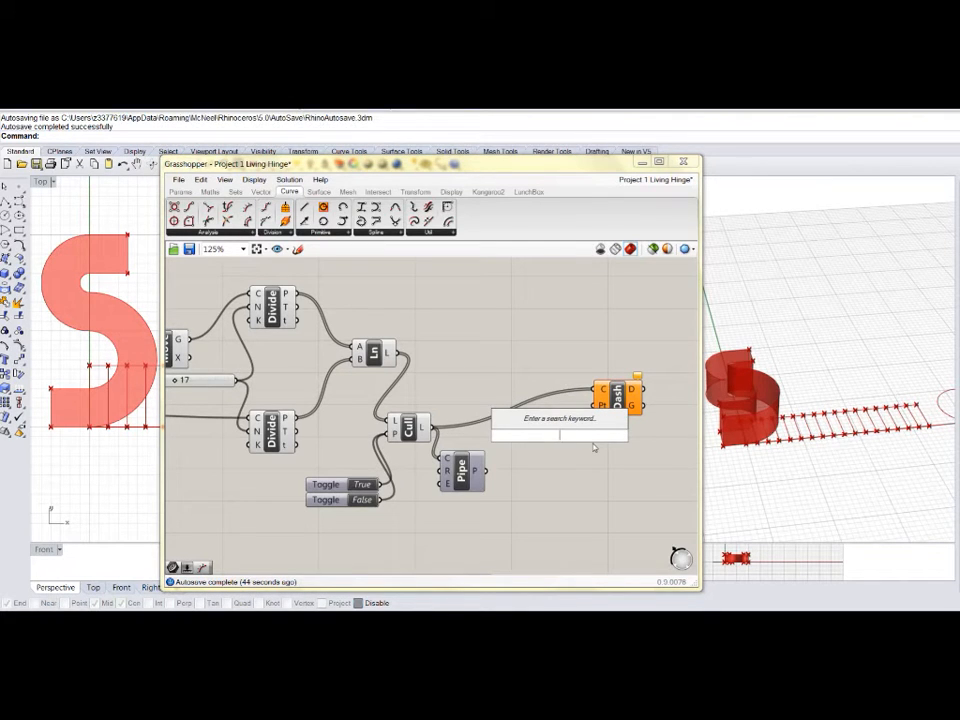
text(1)
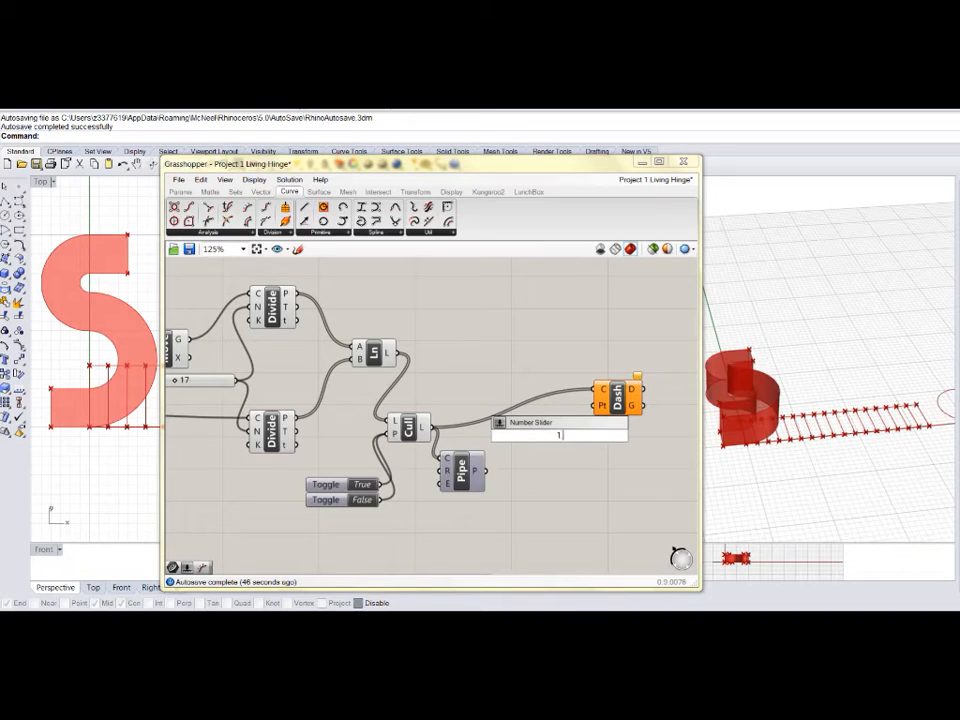
text(.20)
key(Return)
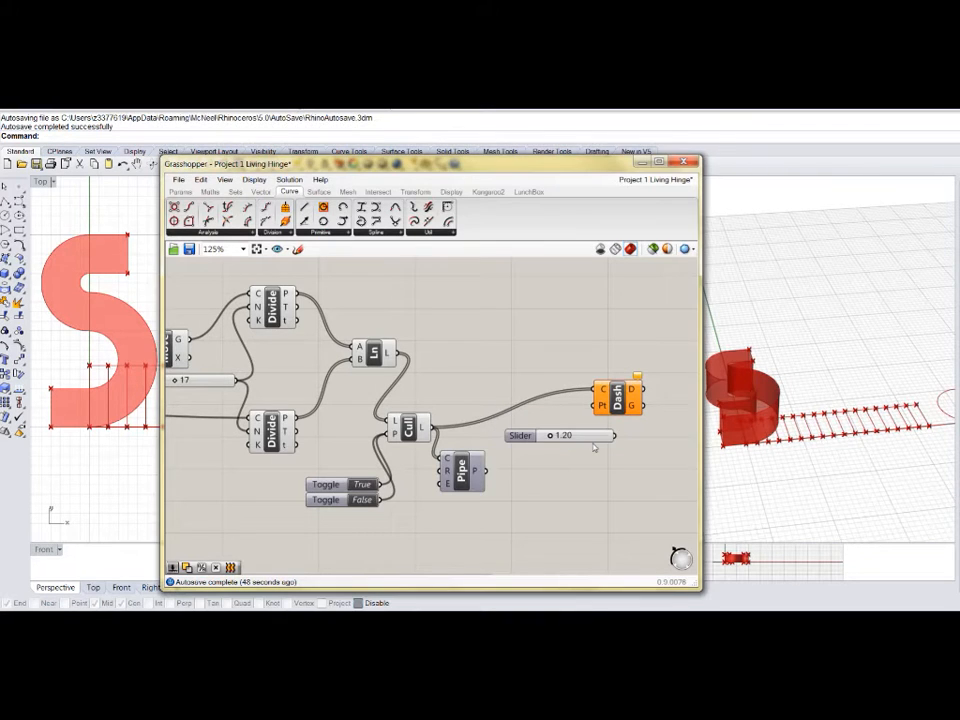
drag(595, 440, 560, 418)
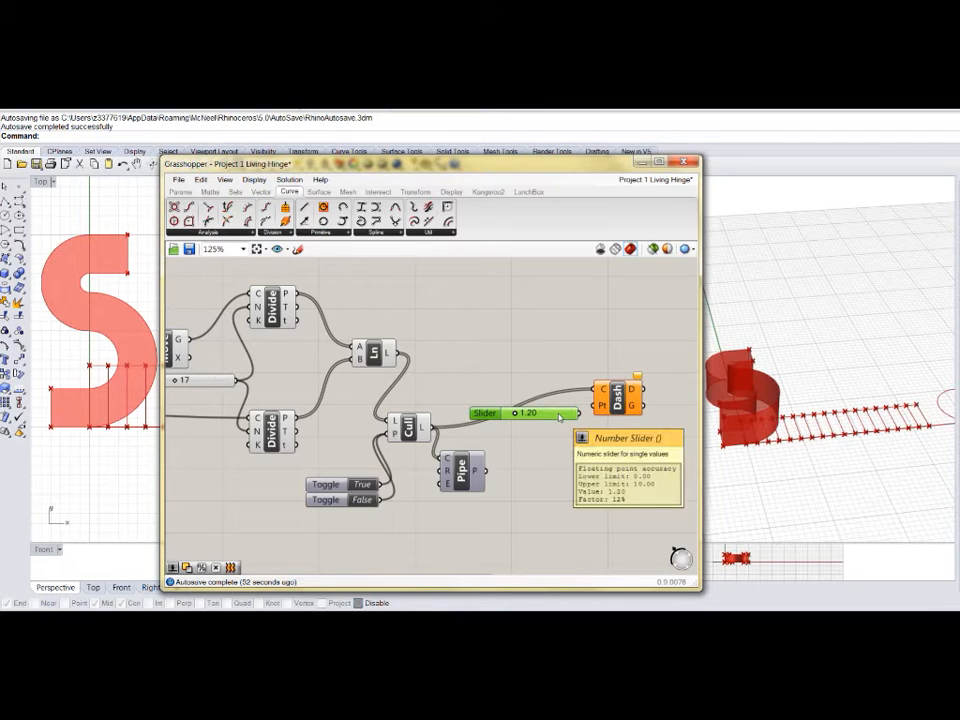
drag(559, 417, 553, 426)
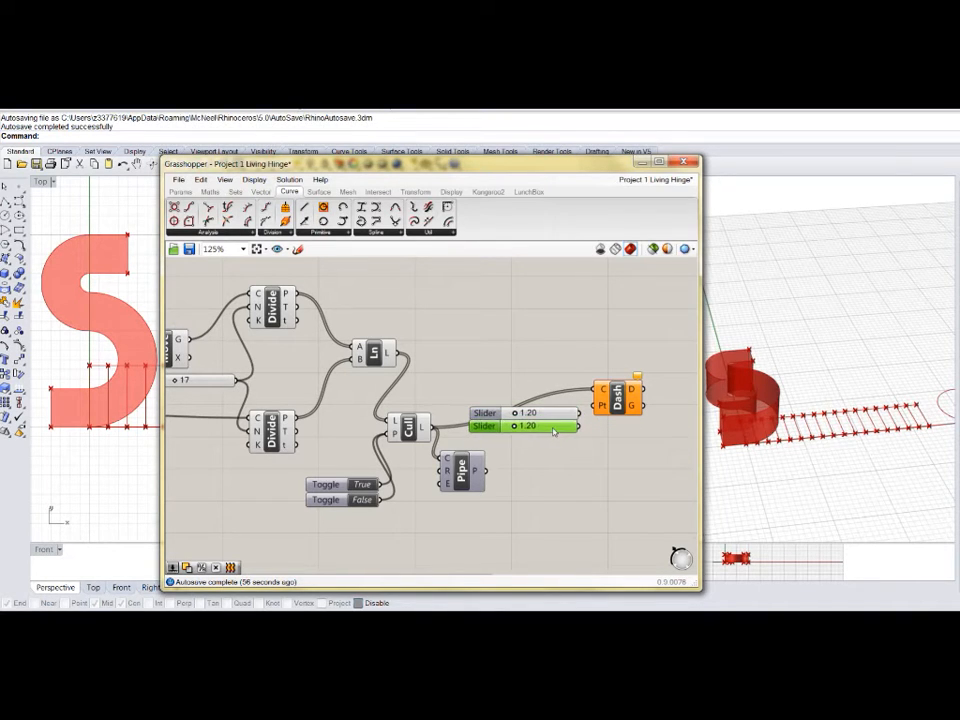
Step: Connect both 1.20 sliders to the Dash component's pattern input
drag(578, 413, 598, 406)
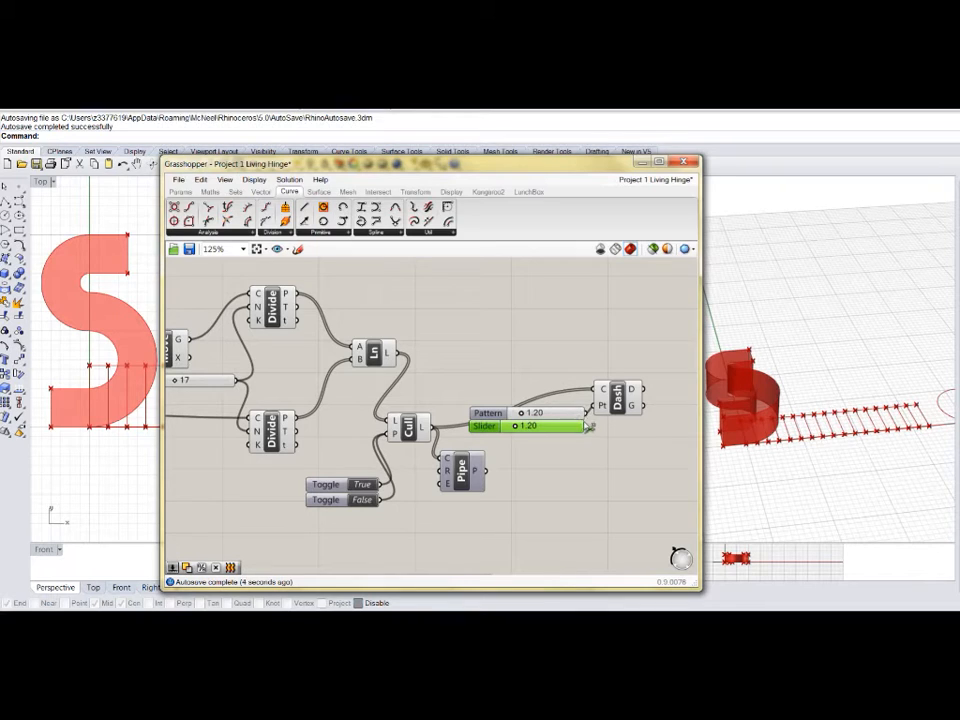
shift+drag(587, 427, 598, 406)
click(616, 401)
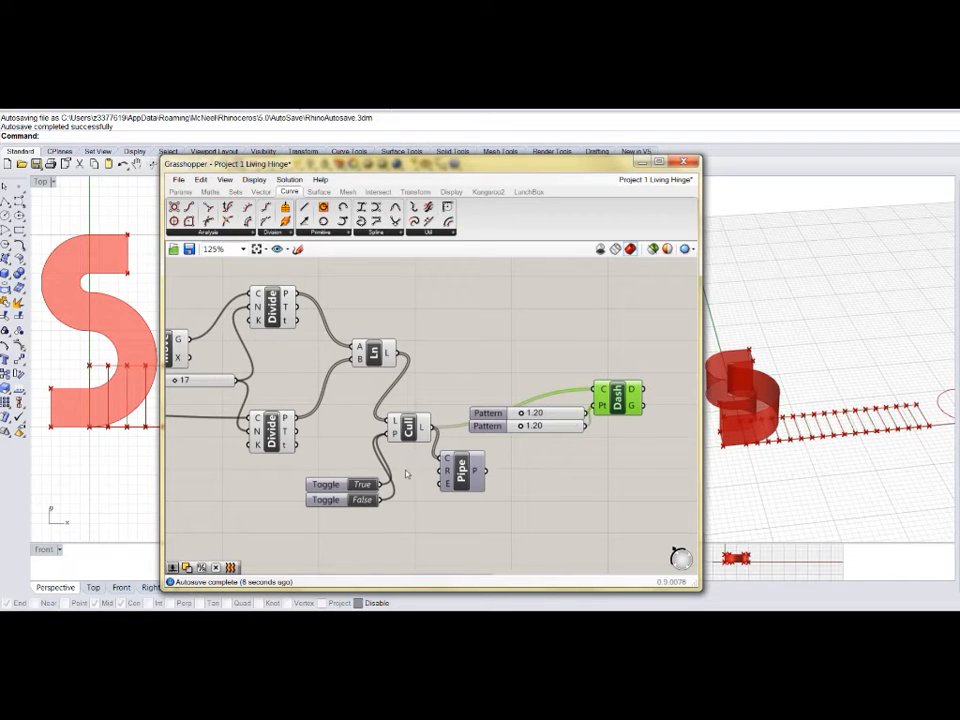
Step: Select the two-point Line and Cull components together and turn off their preview
drag(407, 490, 368, 356)
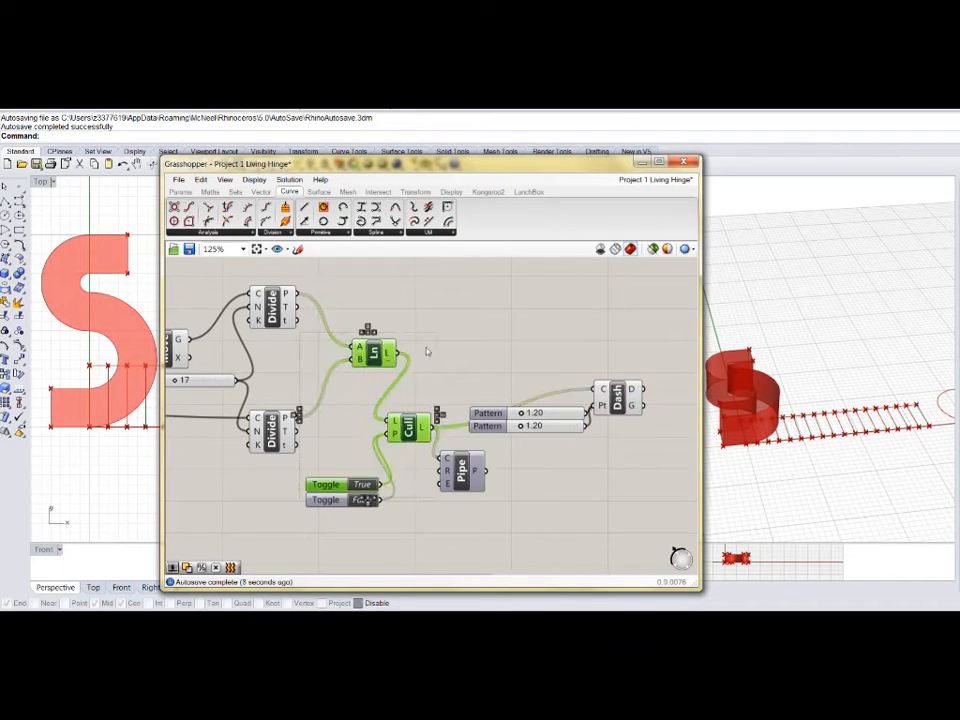
right_click(462, 330)
click(494, 354)
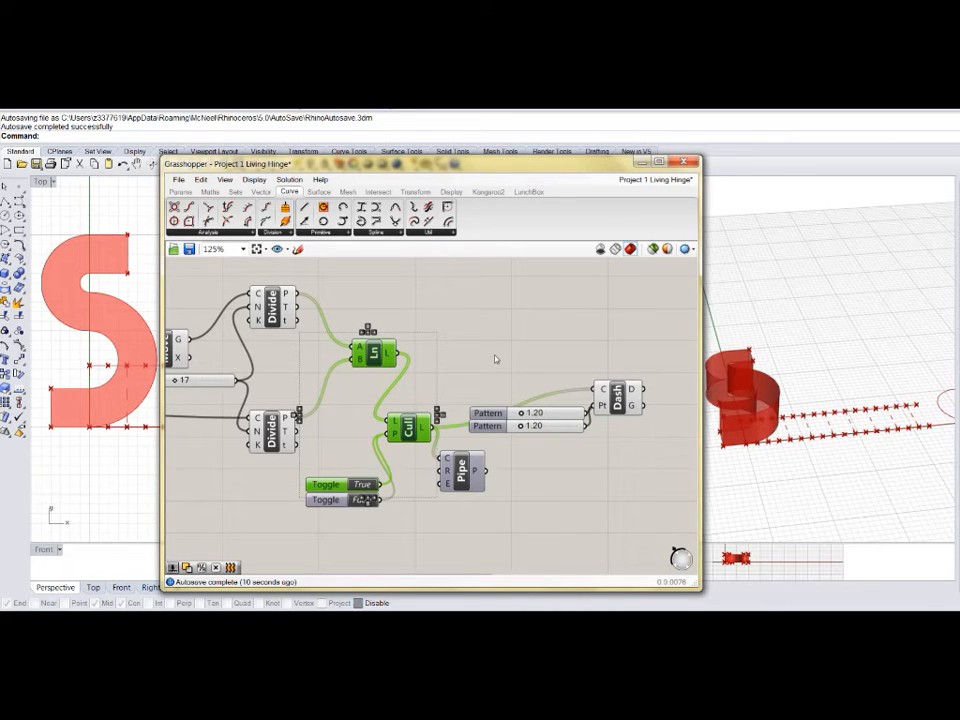
Step: Select both Divide components and turn off their preview
click(495, 359)
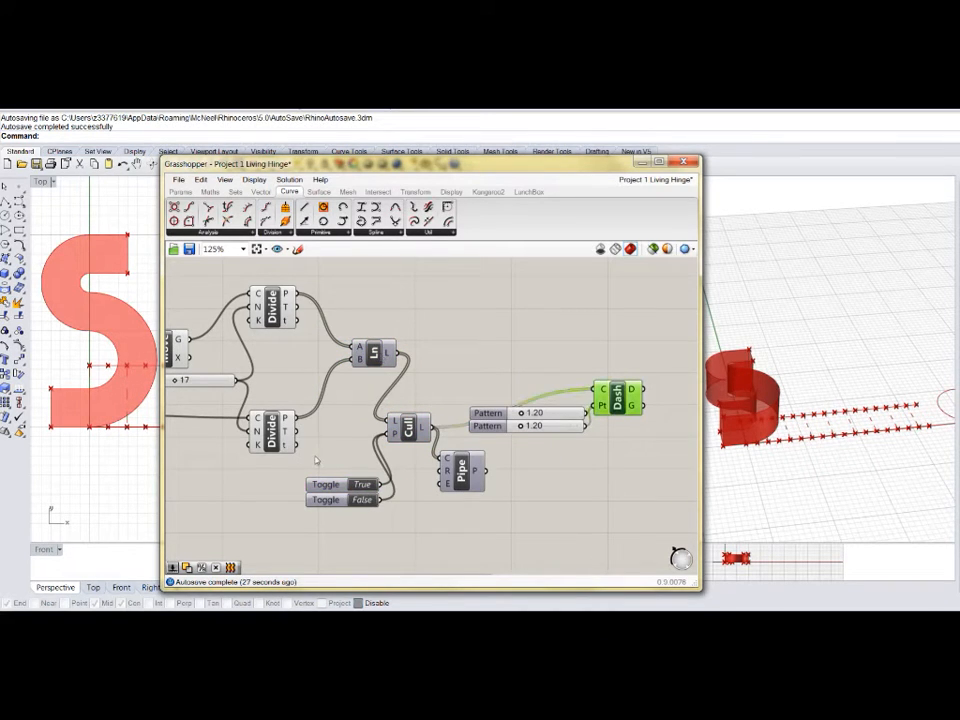
drag(316, 460, 243, 282)
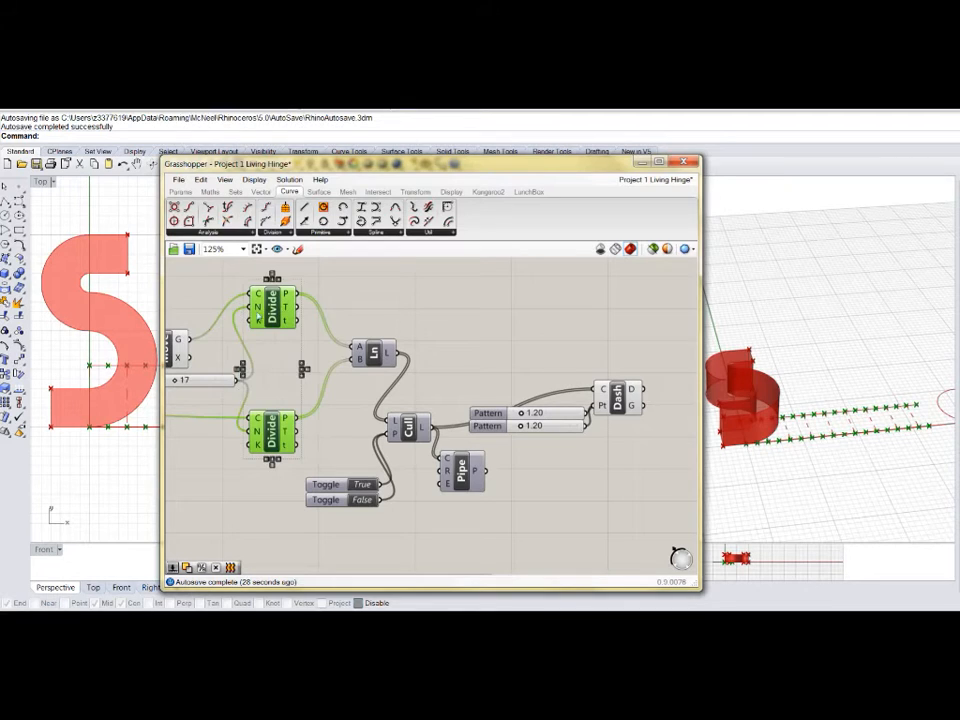
right_click(399, 299)
click(427, 323)
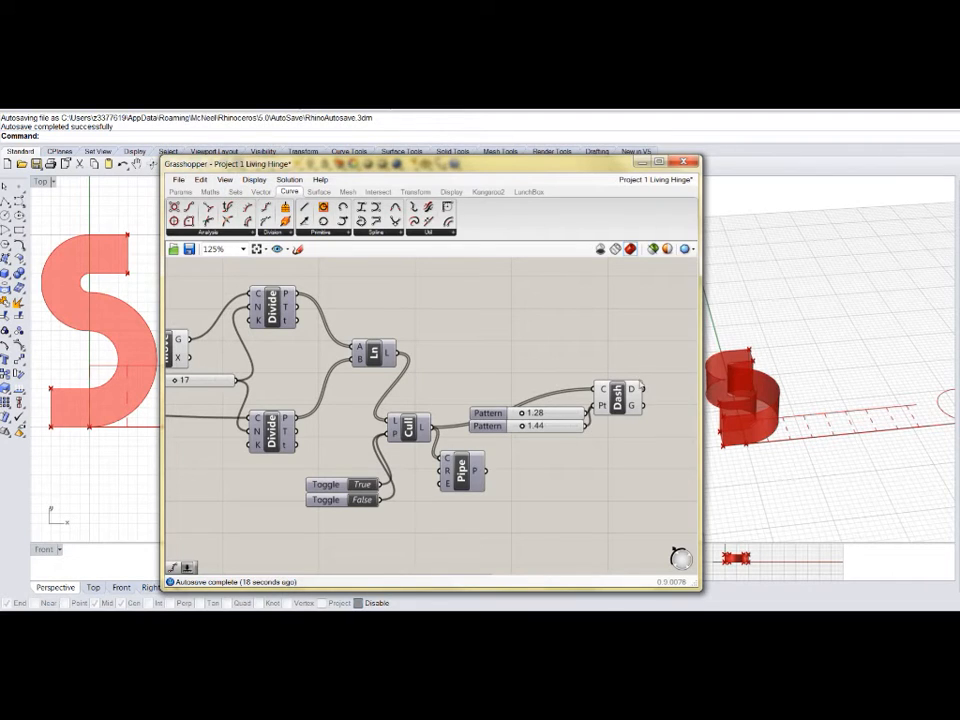
Step: Add a Line parameter beside the Dash component and connect the Dash's D output to it
mouse_move(631, 391)
click(177, 191)
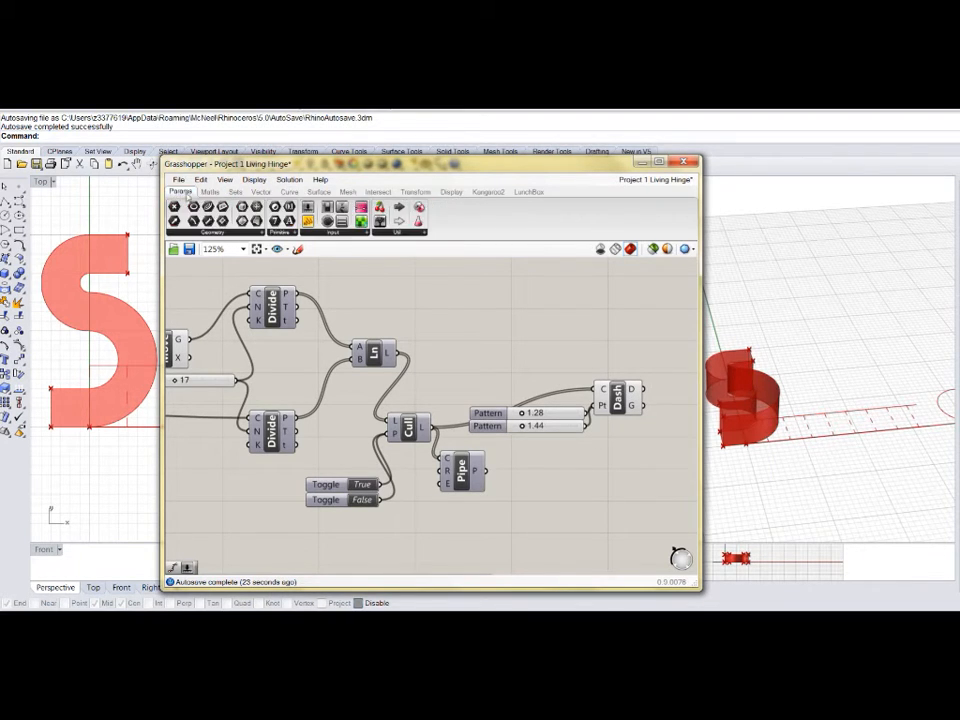
click(213, 232)
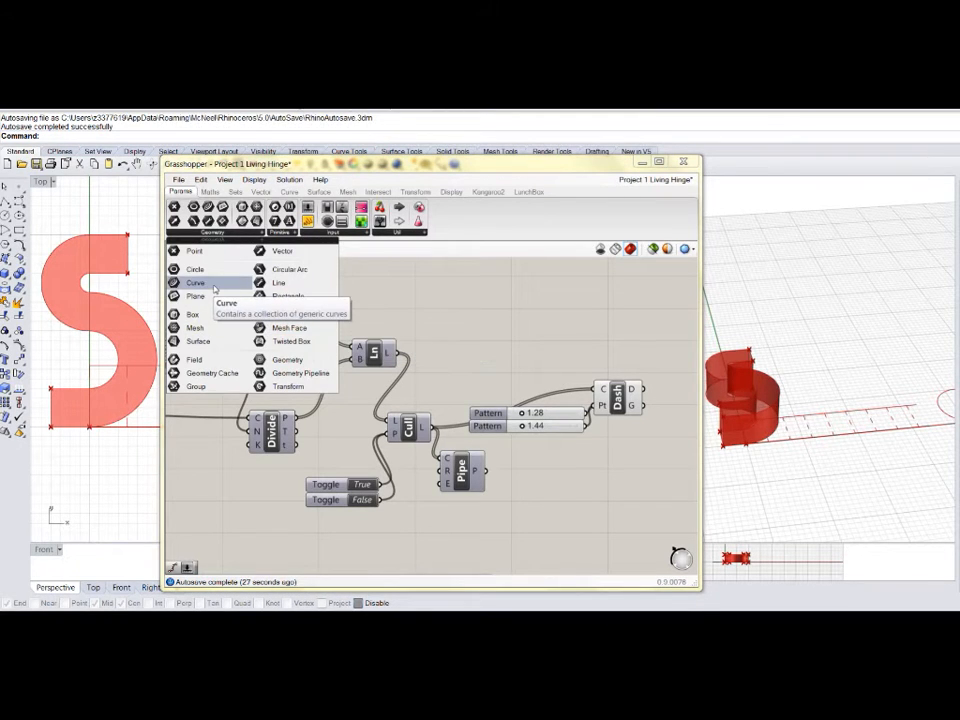
click(278, 283)
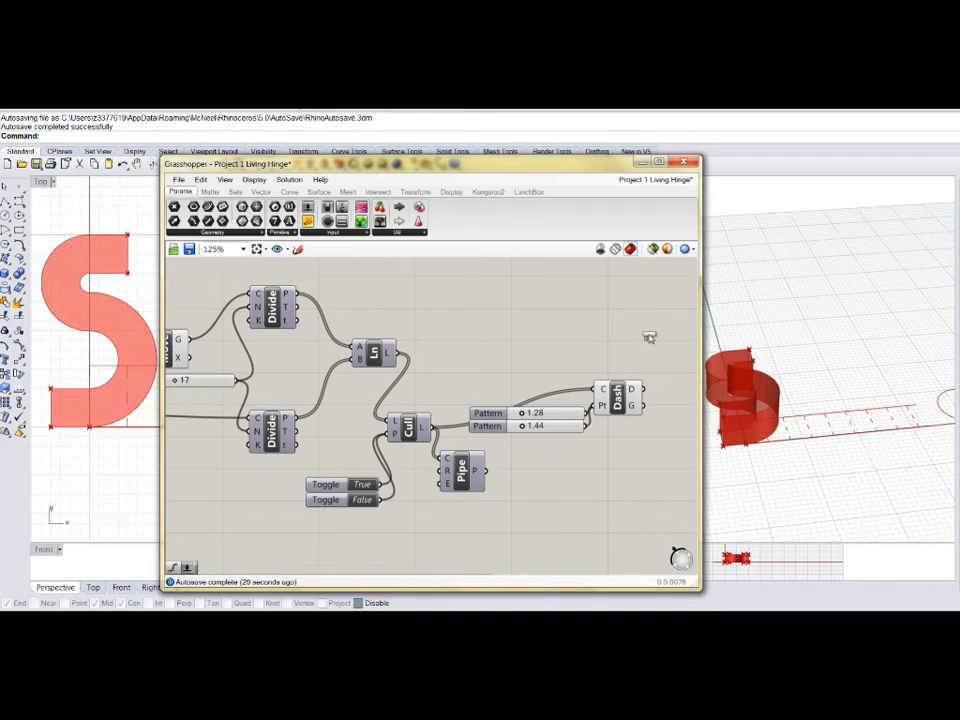
click(652, 337)
drag(645, 389, 650, 339)
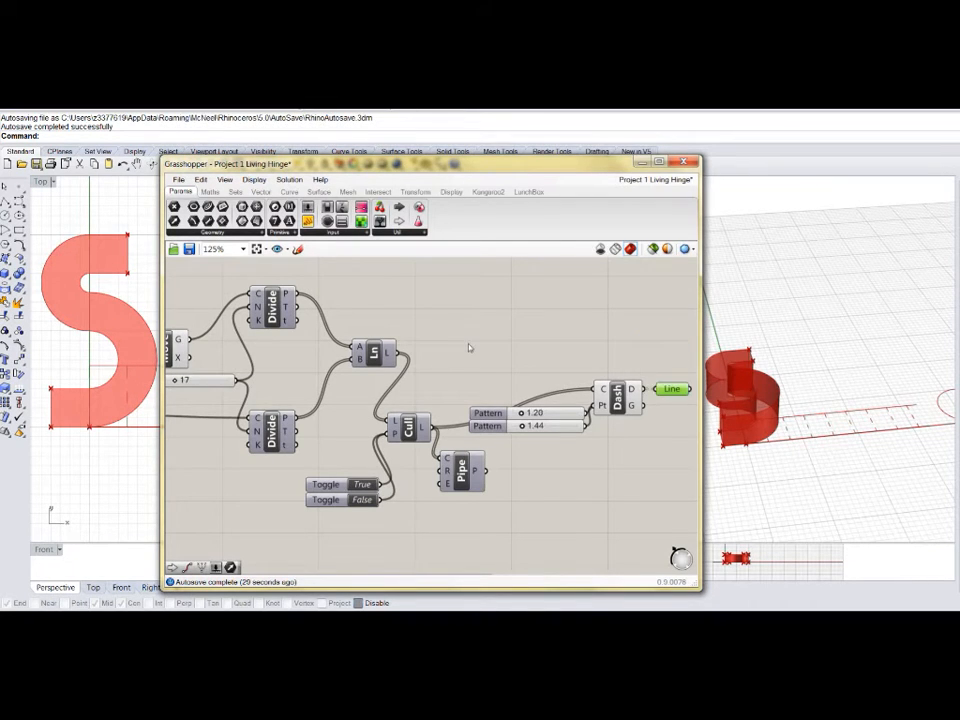
Step: Space out the Dash, its sliders, Line and Pipe, and shift them with the Cull and toggles further right of the two-point Line component
scroll(468, 347, down, 2)
drag(538, 365, 570, 418)
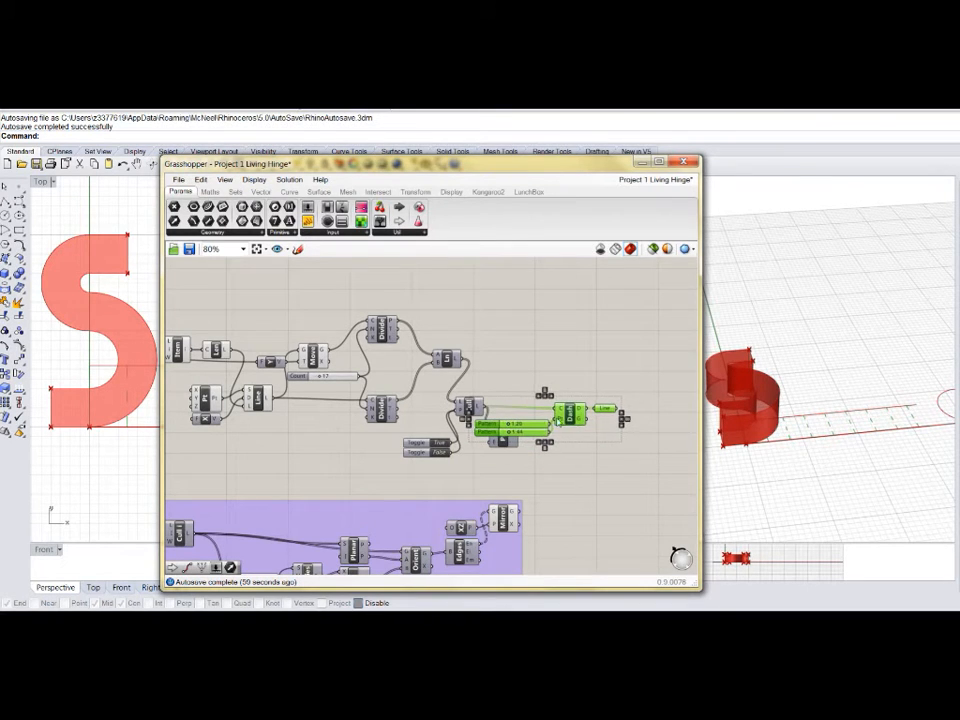
drag(502, 447, 502, 466)
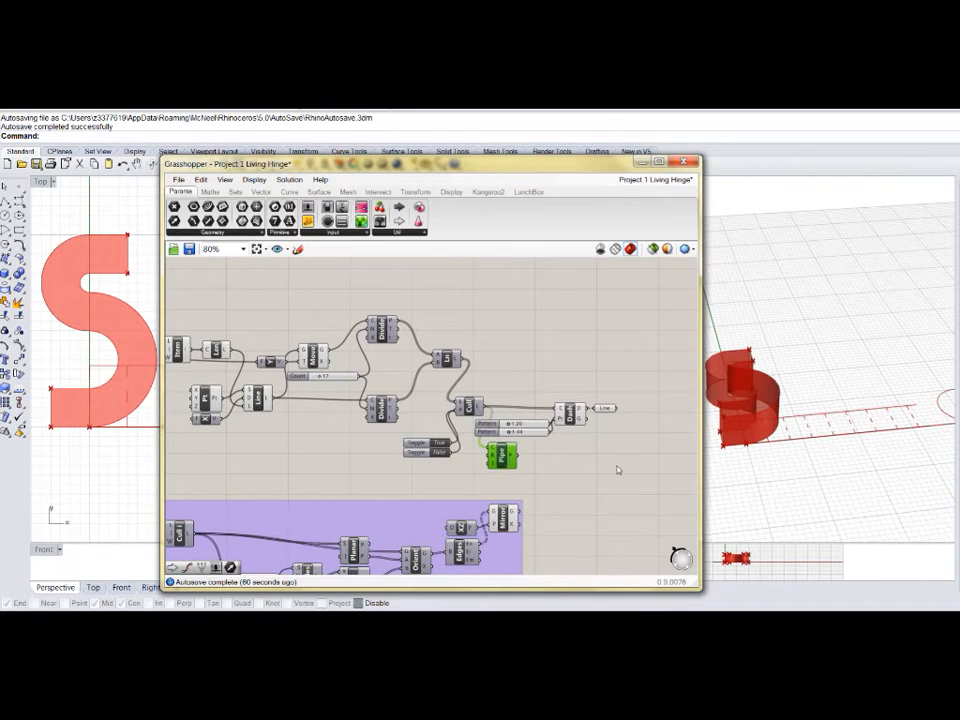
drag(630, 459, 541, 386)
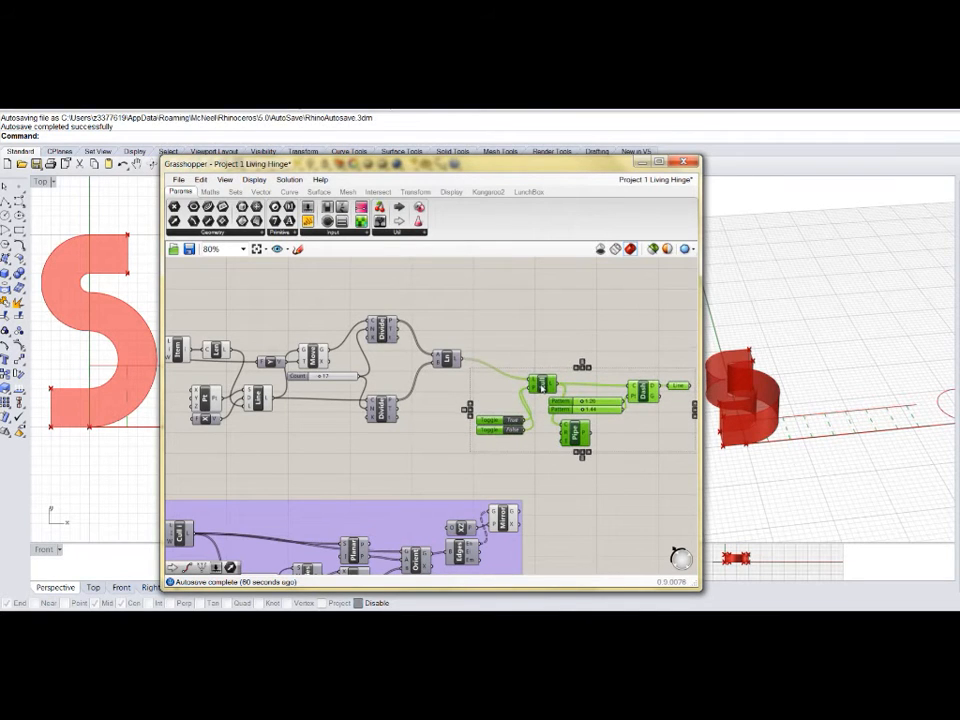
Step: Duplicate the selected group from the Cull and toggles to the Line parameter and place the copy directly above the original
right_drag(627, 475, 525, 484)
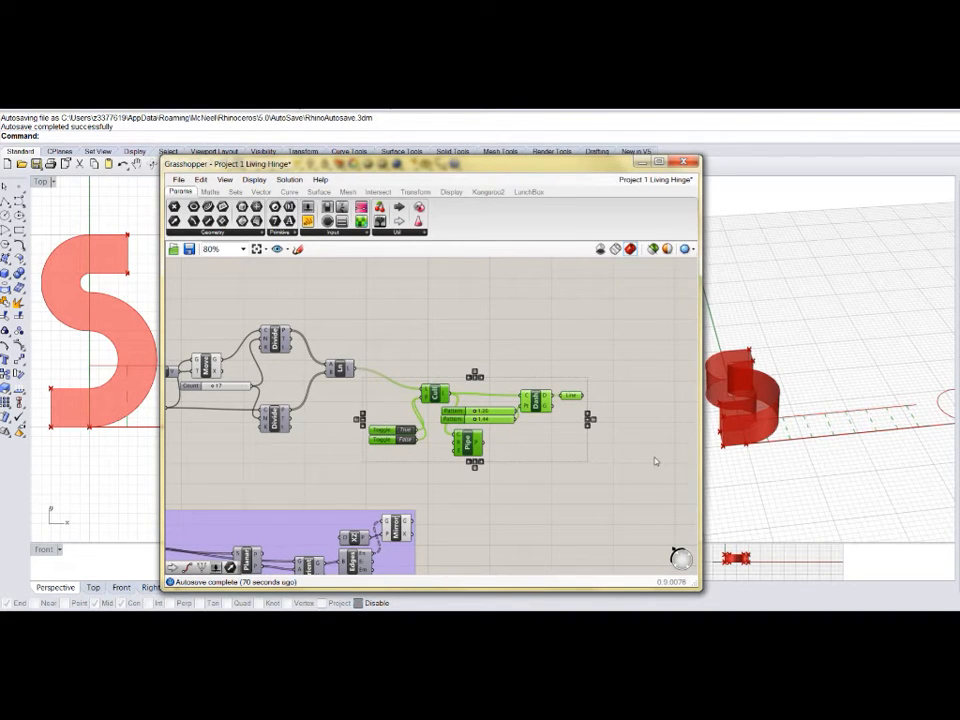
key(ctrl+v)
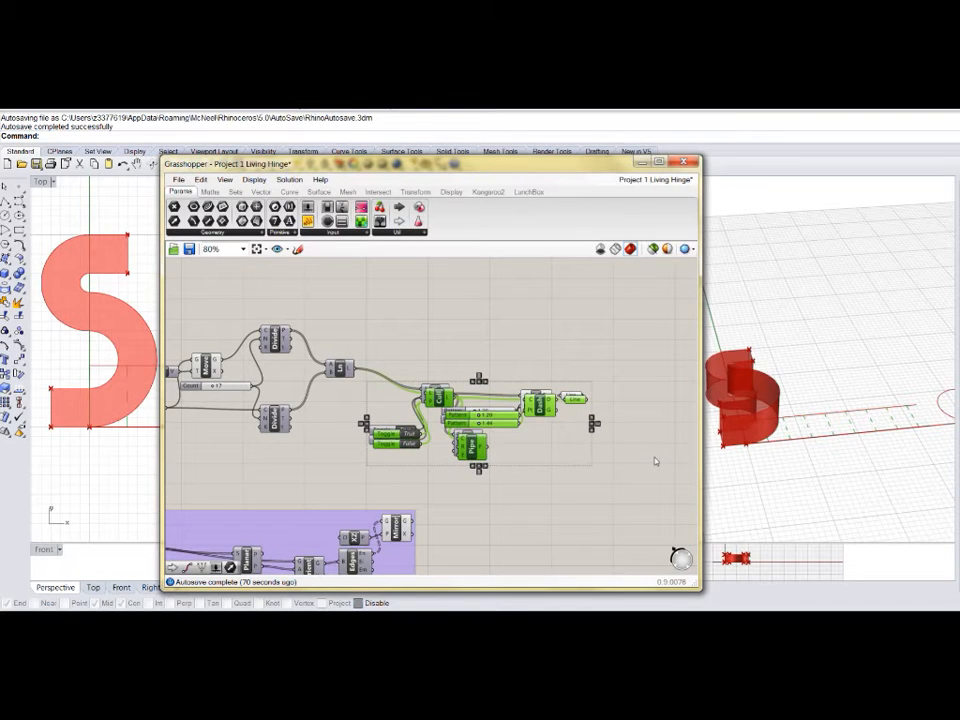
drag(437, 401, 437, 309)
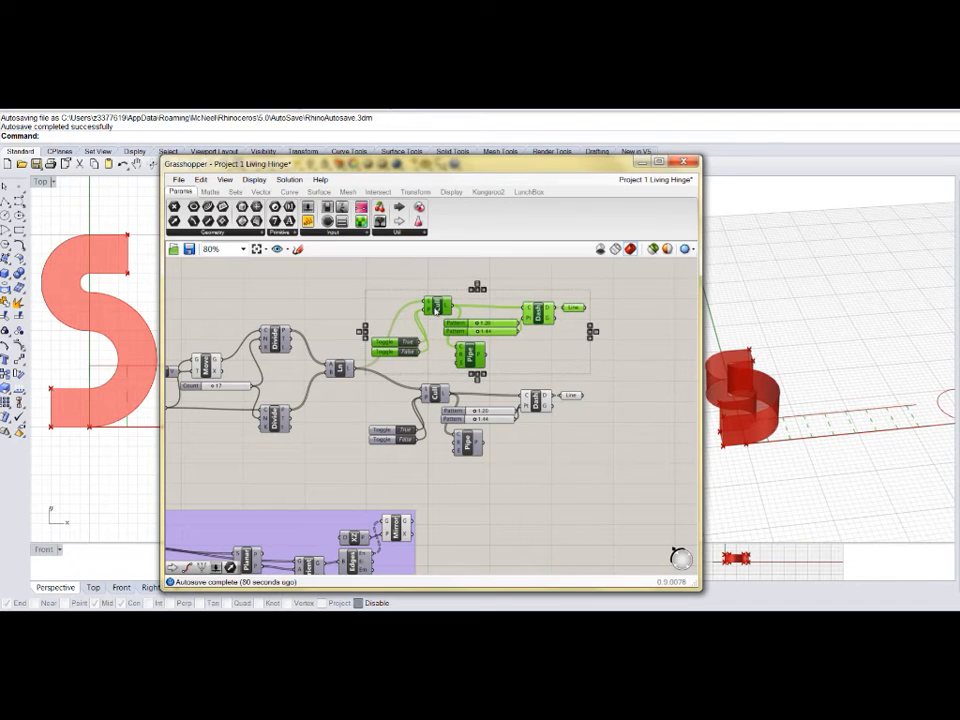
Step: Move the copied toggles above the copied Cull and set the first to False and the second to True
click(575, 345)
drag(420, 365, 382, 287)
scroll(390, 274, up, 2)
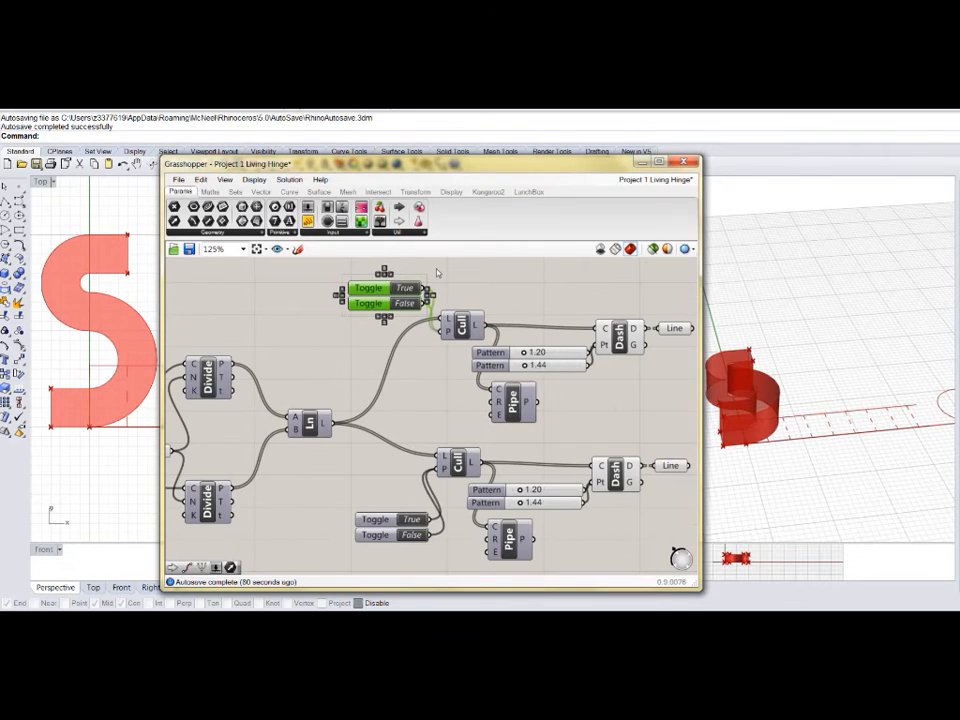
click(437, 272)
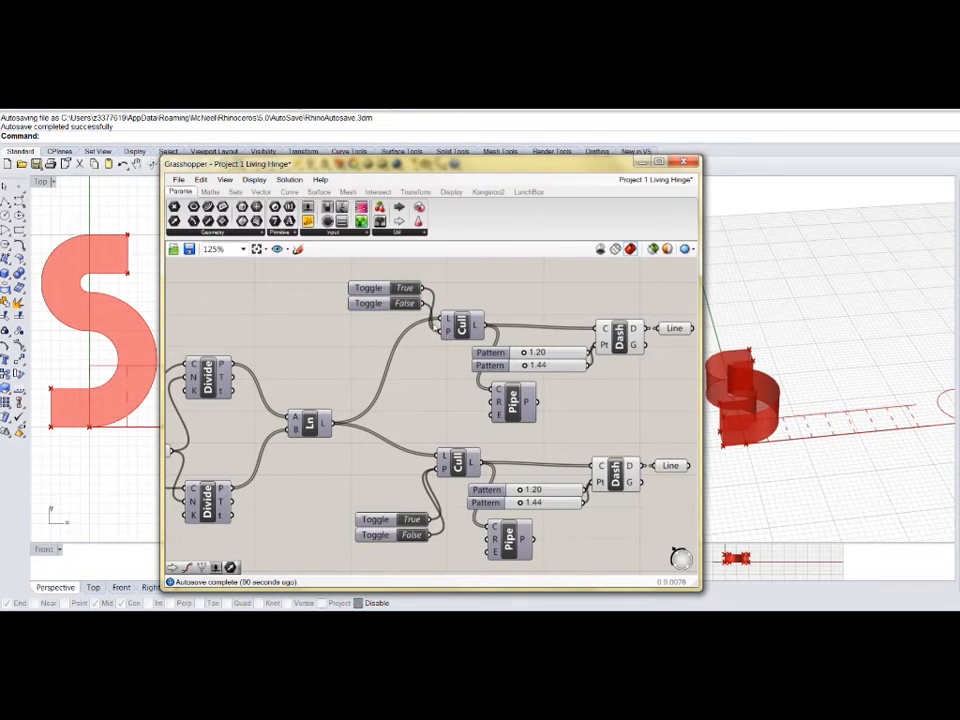
double_click(404, 288)
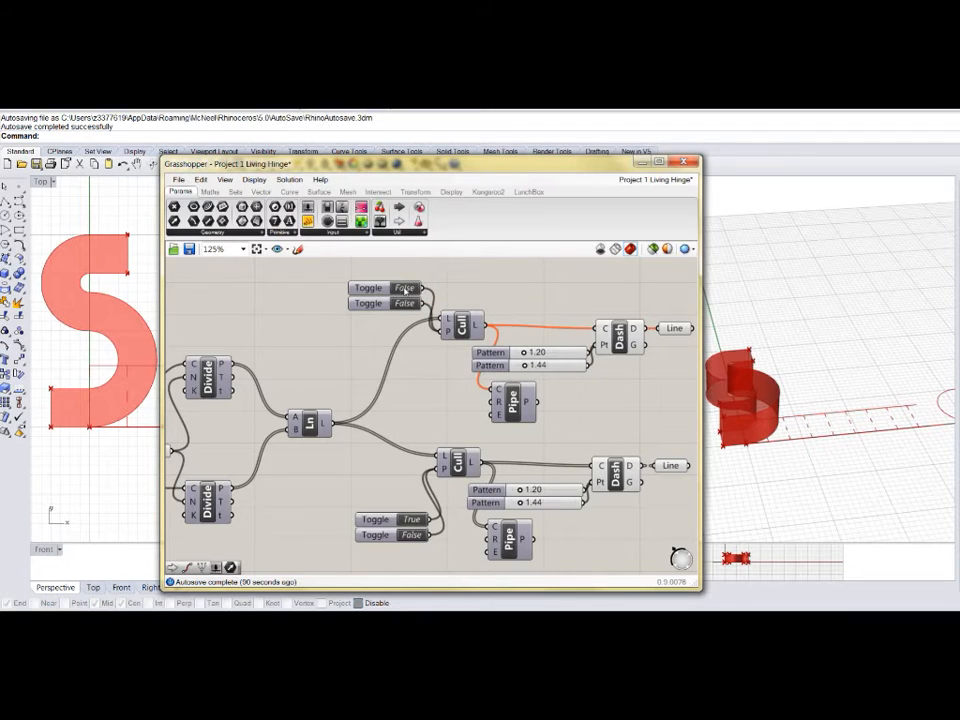
double_click(405, 304)
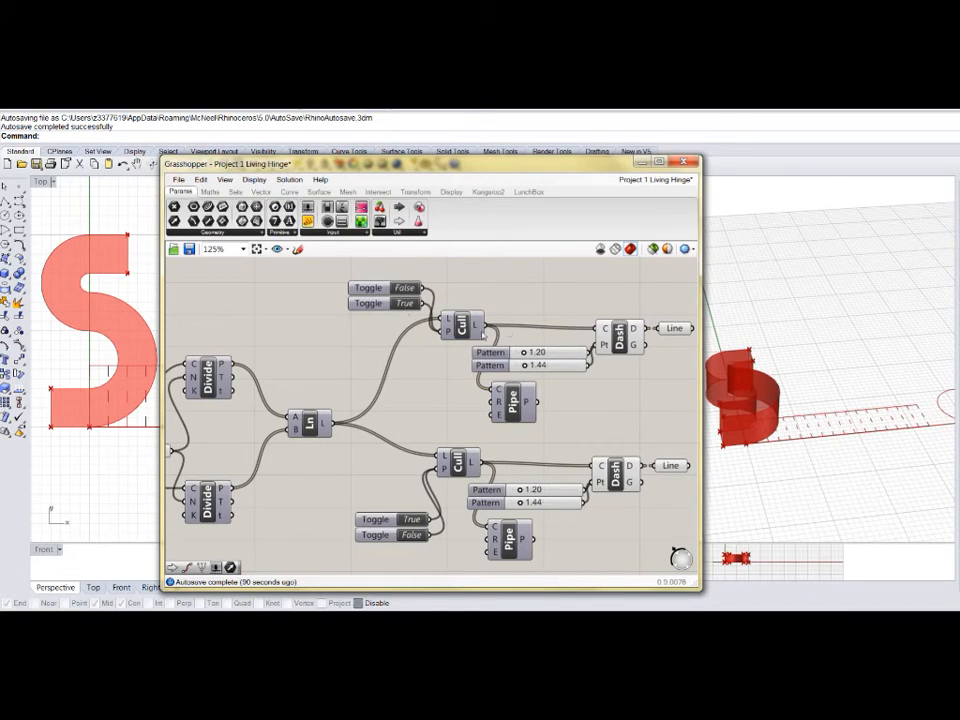
Step: Feed the upper Line parameter from the upper Dash's G output instead of D, and turn off that Dash's preview
click(677, 332)
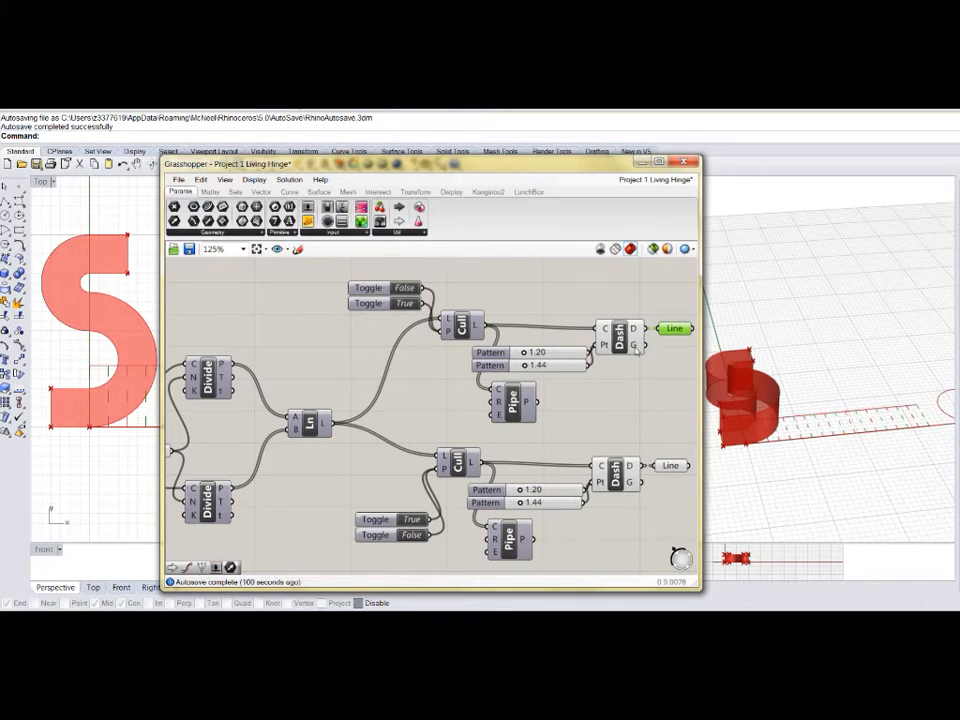
mouse_move(636, 349)
right_click(621, 338)
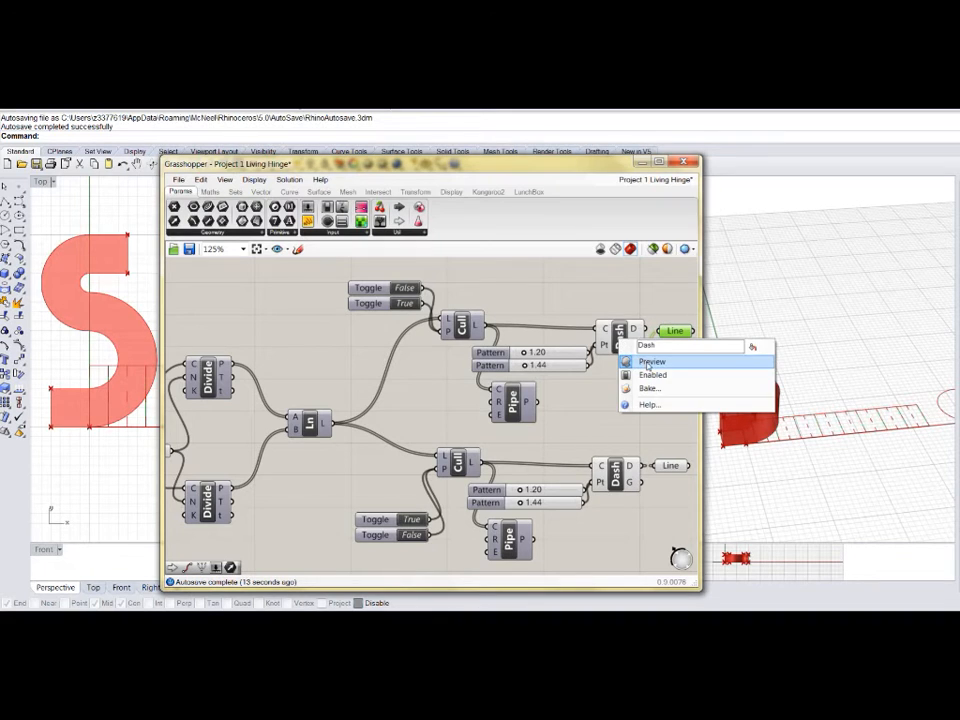
click(647, 363)
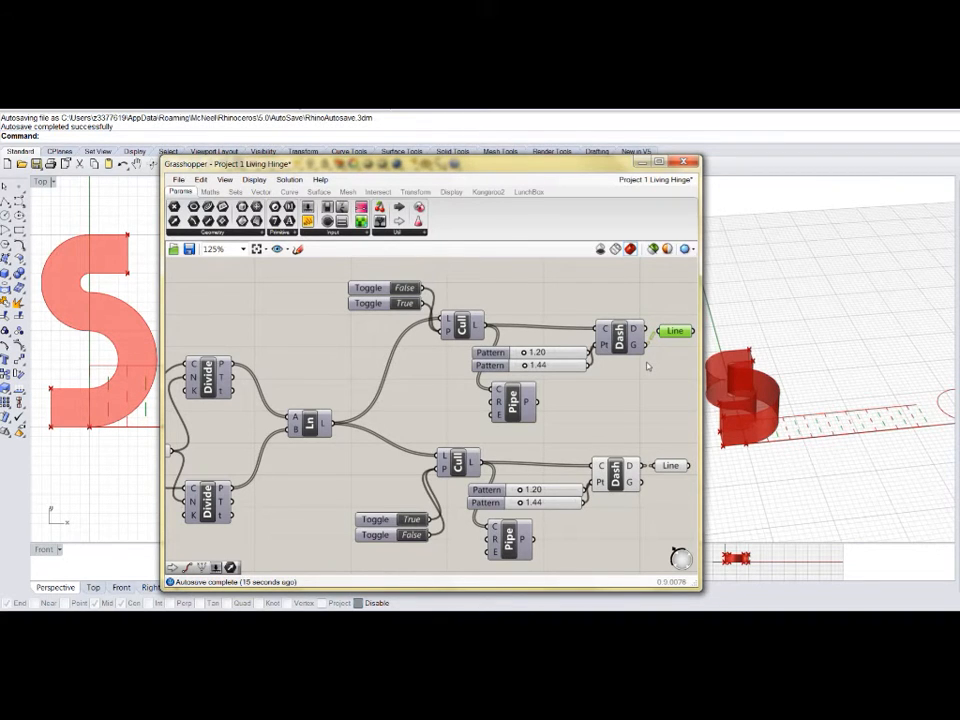
Step: Set the Count slider feeding both Divide components to 49
right_drag(876, 408, 866, 484)
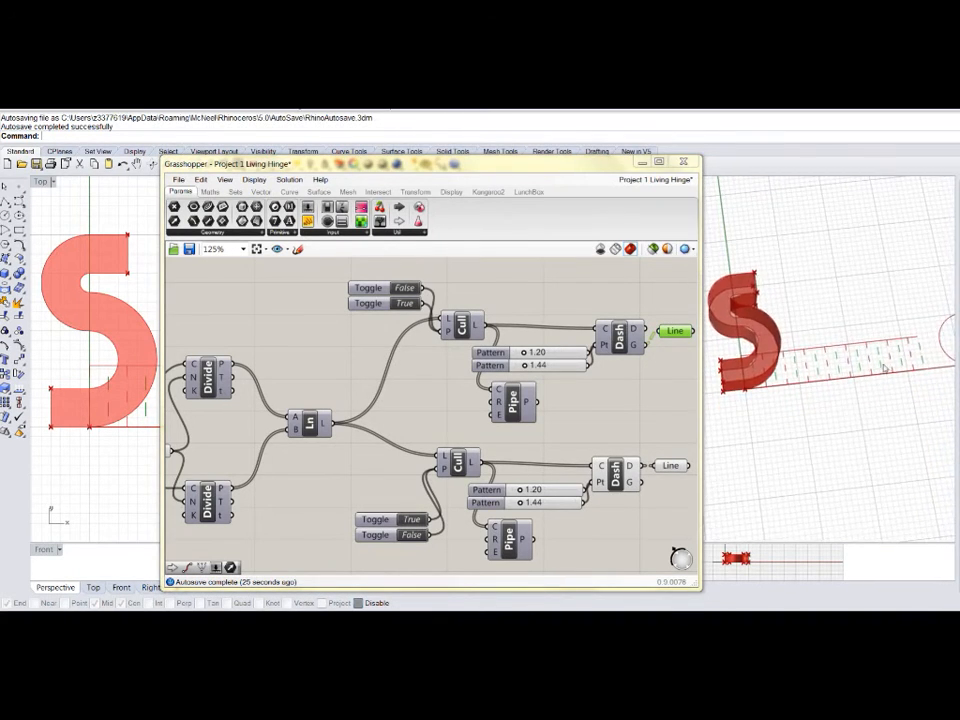
scroll(928, 350, up, 3)
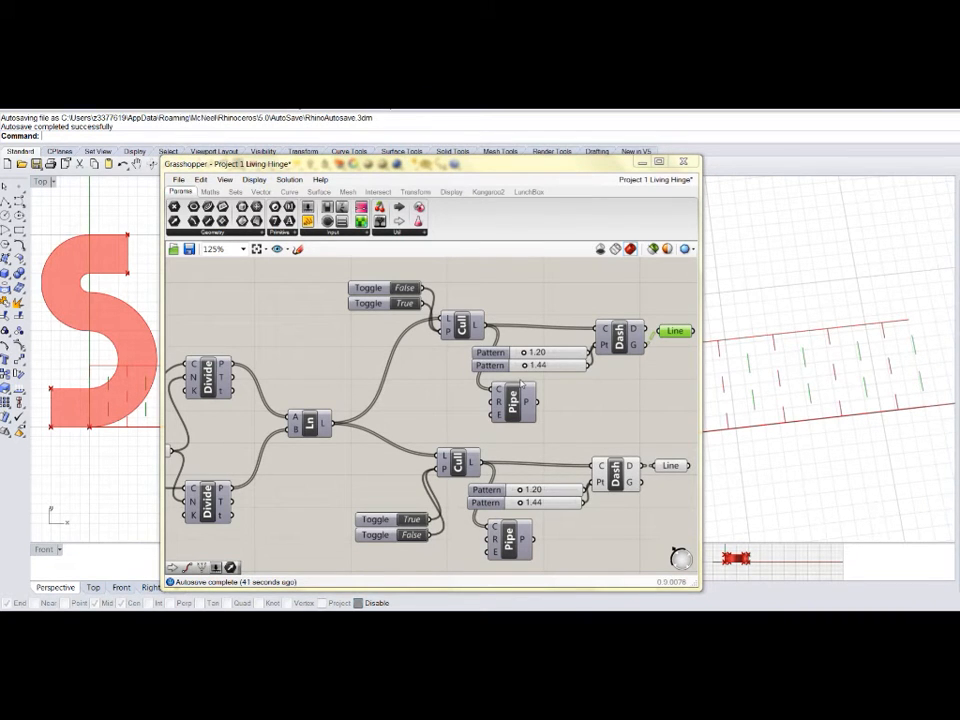
right_drag(285, 375, 432, 358)
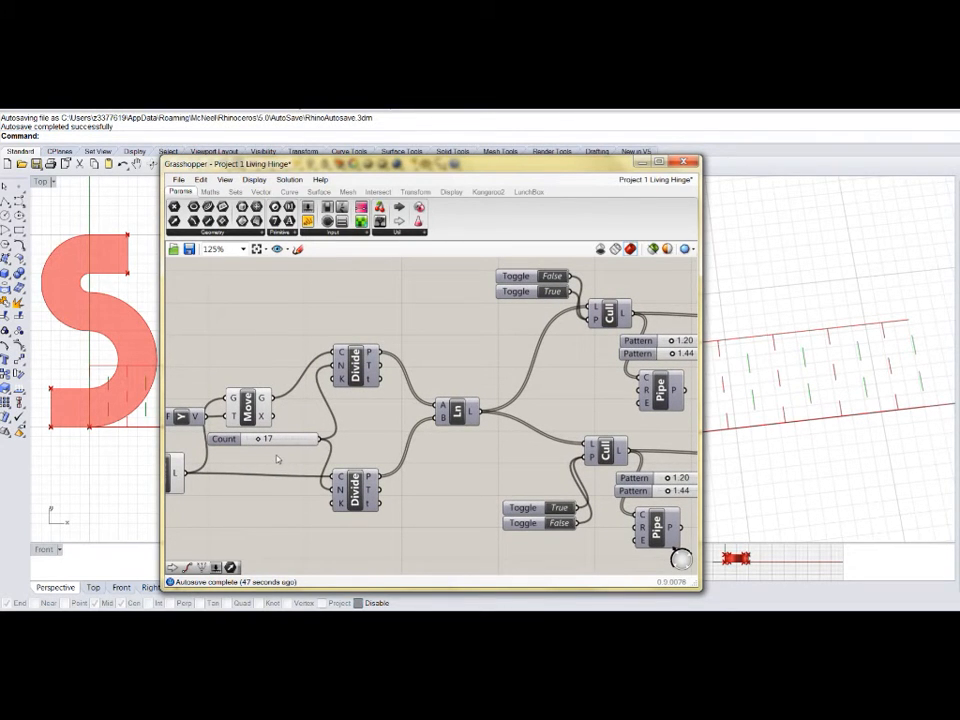
mouse_move(259, 440)
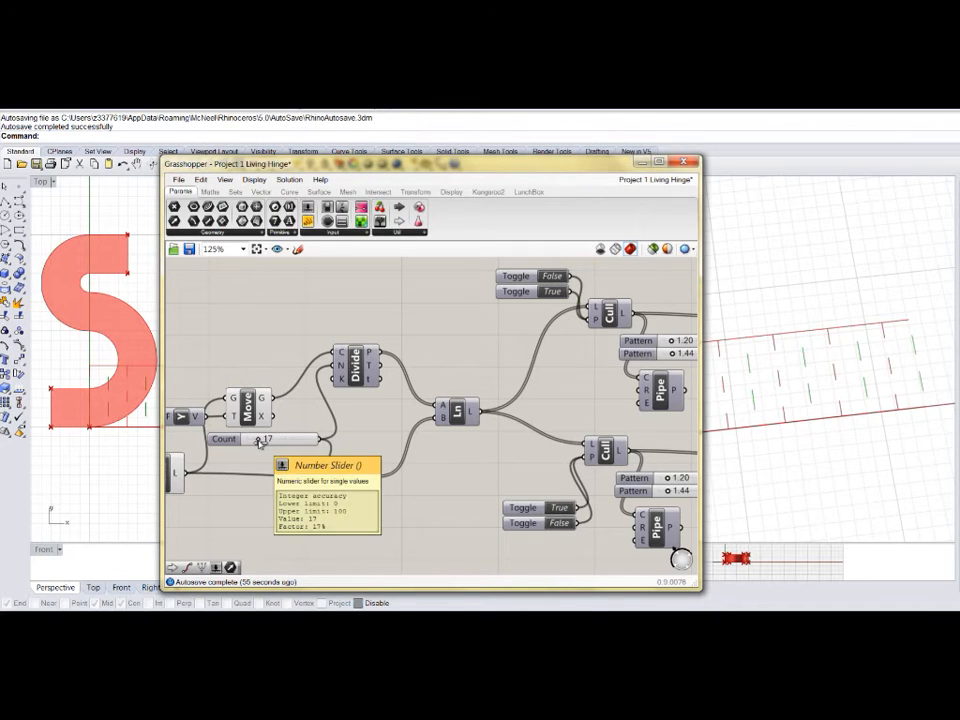
drag(259, 441, 282, 441)
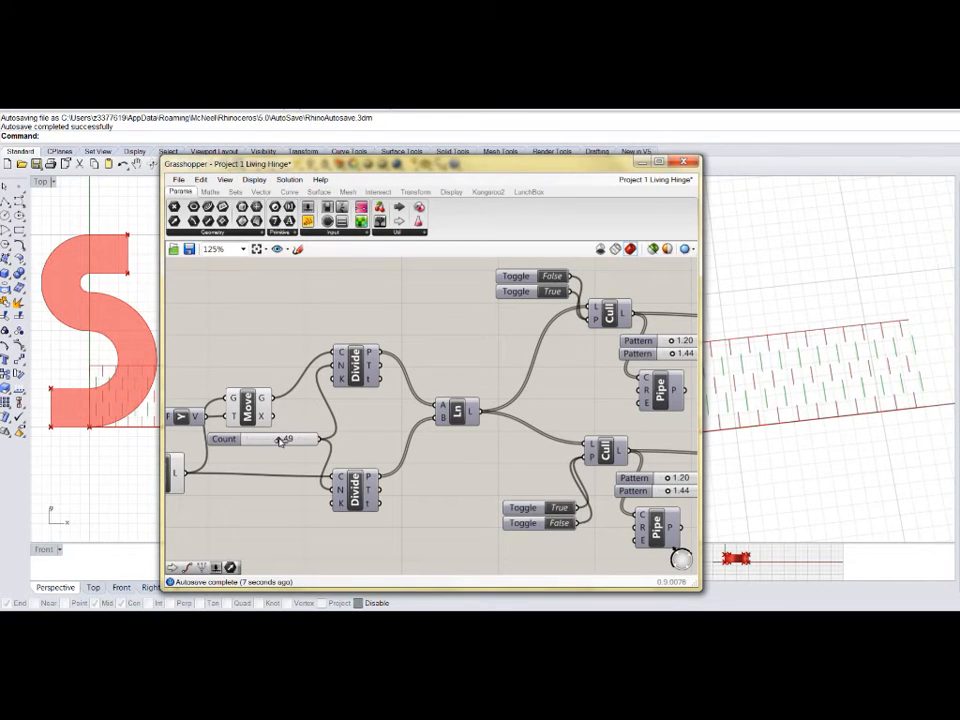
Step: Set the upper Dash's pattern sliders to 0.69 and 2.21 and the lower Dash's to 1.71 and 0.73
right_drag(574, 392, 397, 394)
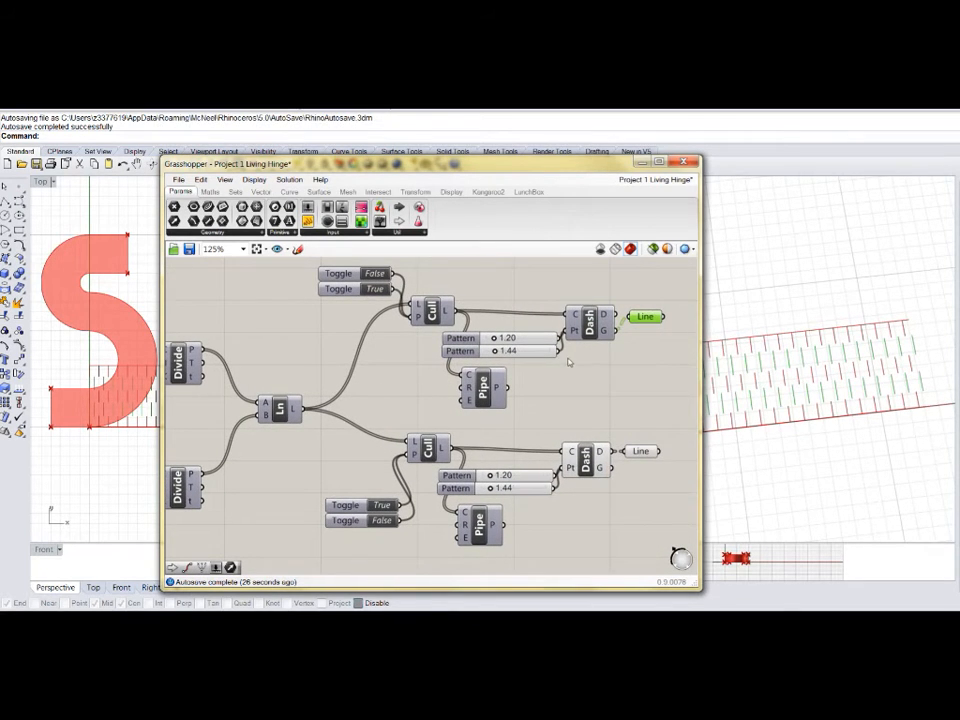
scroll(584, 366, up, 1)
mouse_move(473, 348)
mouse_down()
mouse_move(483, 348)
mouse_move(475, 348)
mouse_up()
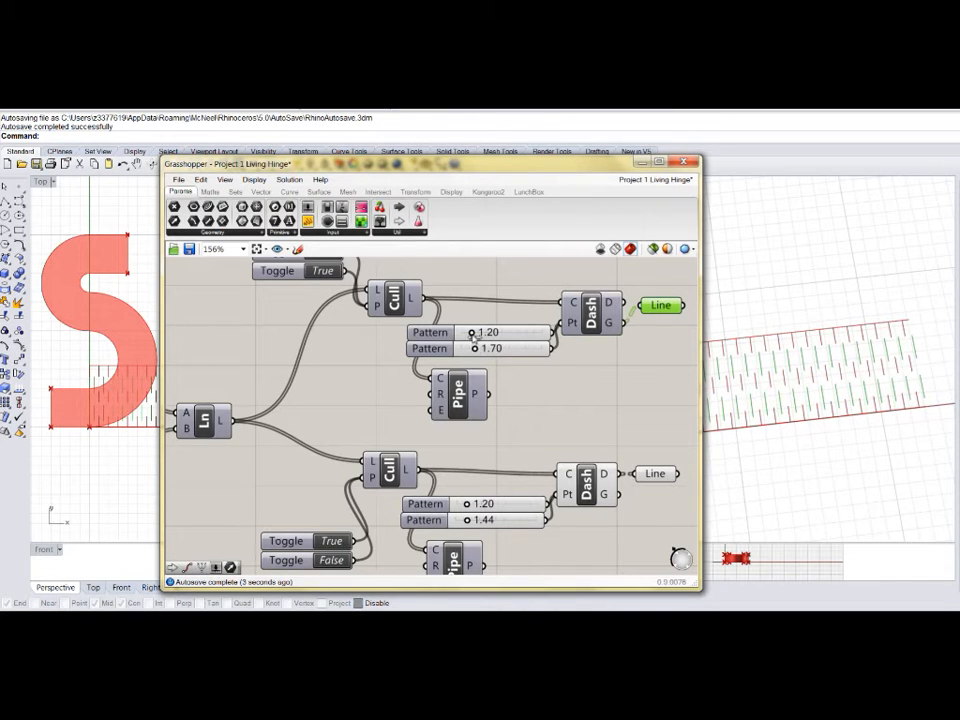
drag(470, 333, 467, 337)
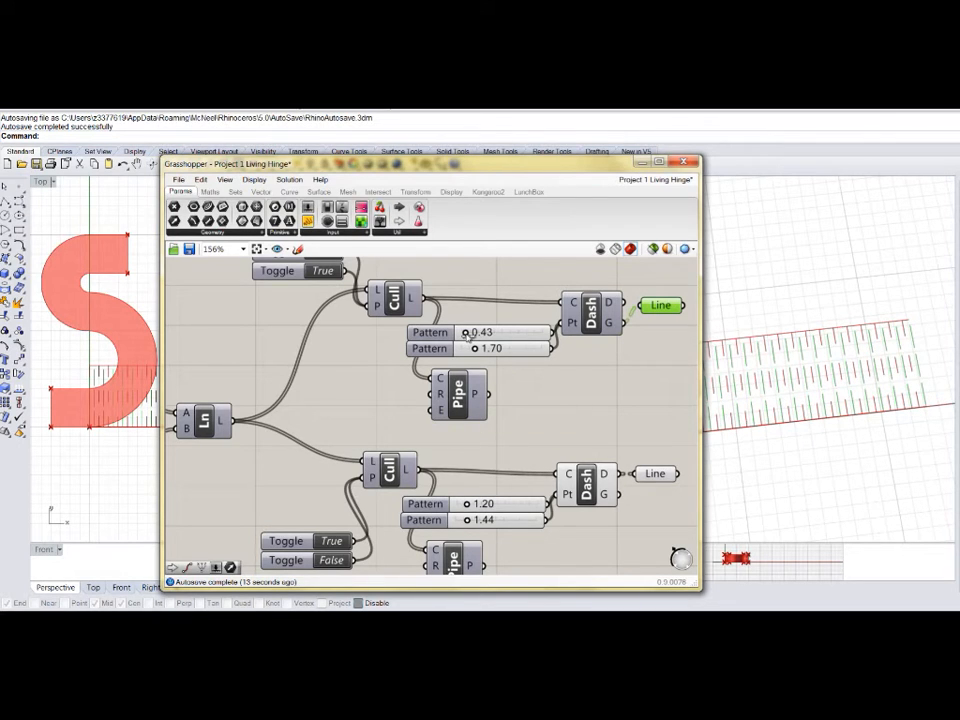
drag(466, 336, 464, 336)
right_drag(876, 364, 862, 372)
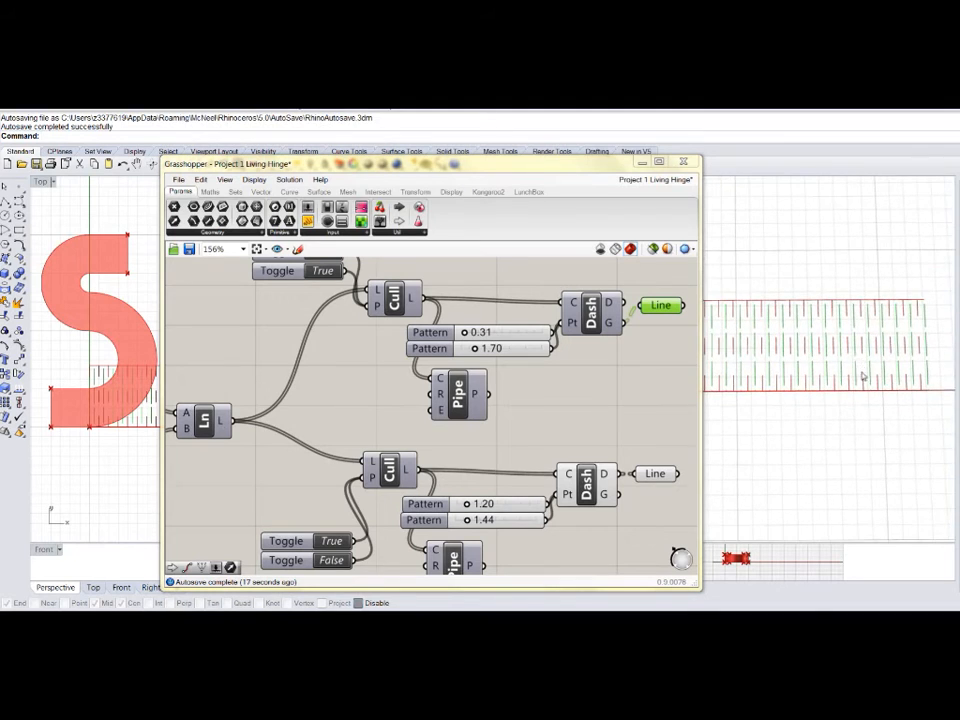
scroll(866, 337, up, 3)
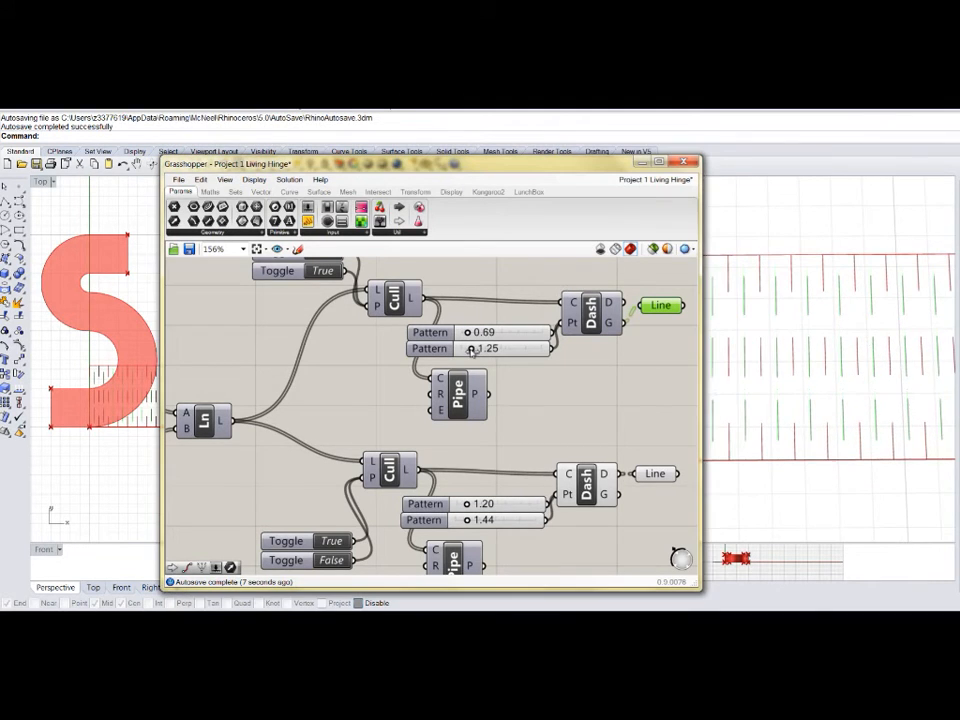
drag(470, 349, 478, 349)
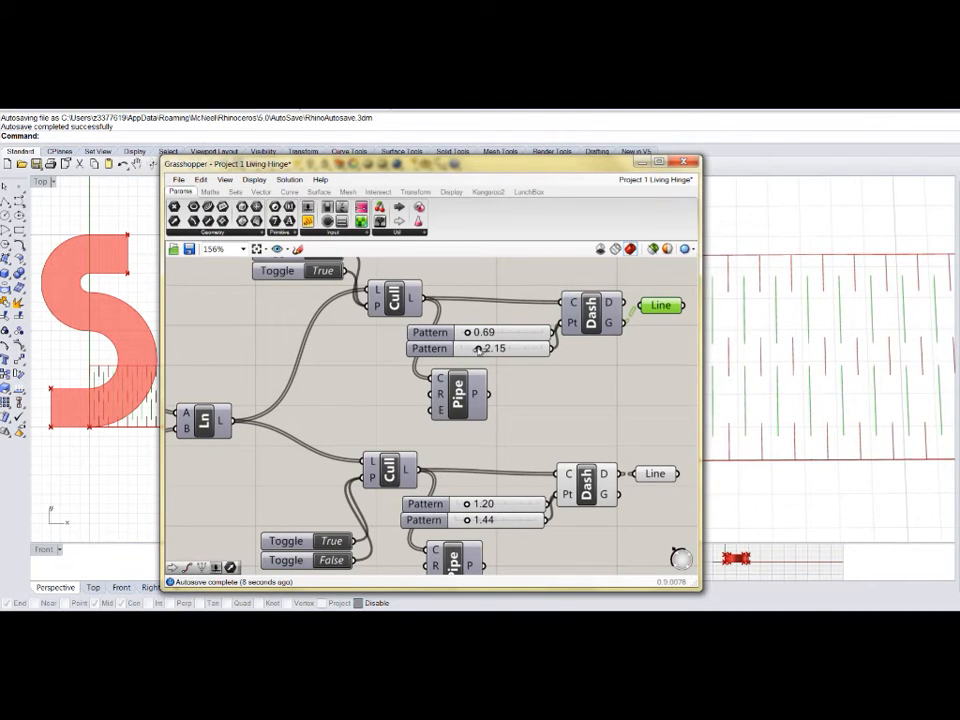
drag(478, 349, 479, 349)
drag(466, 522, 463, 524)
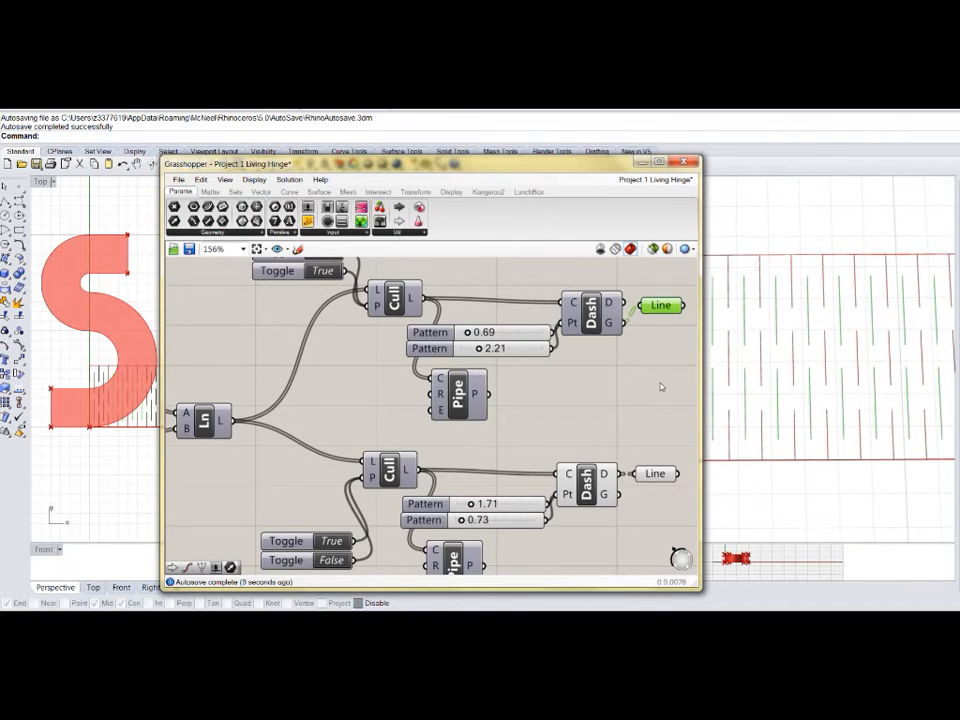
click(660, 387)
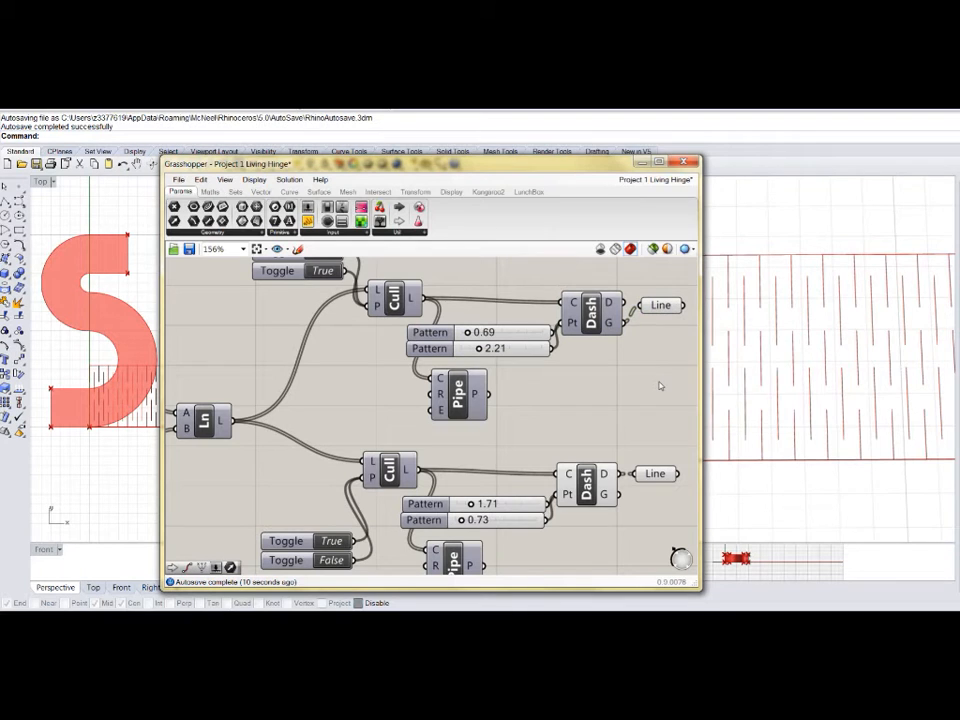
right_drag(767, 381, 830, 378)
scroll(830, 378, down, 15)
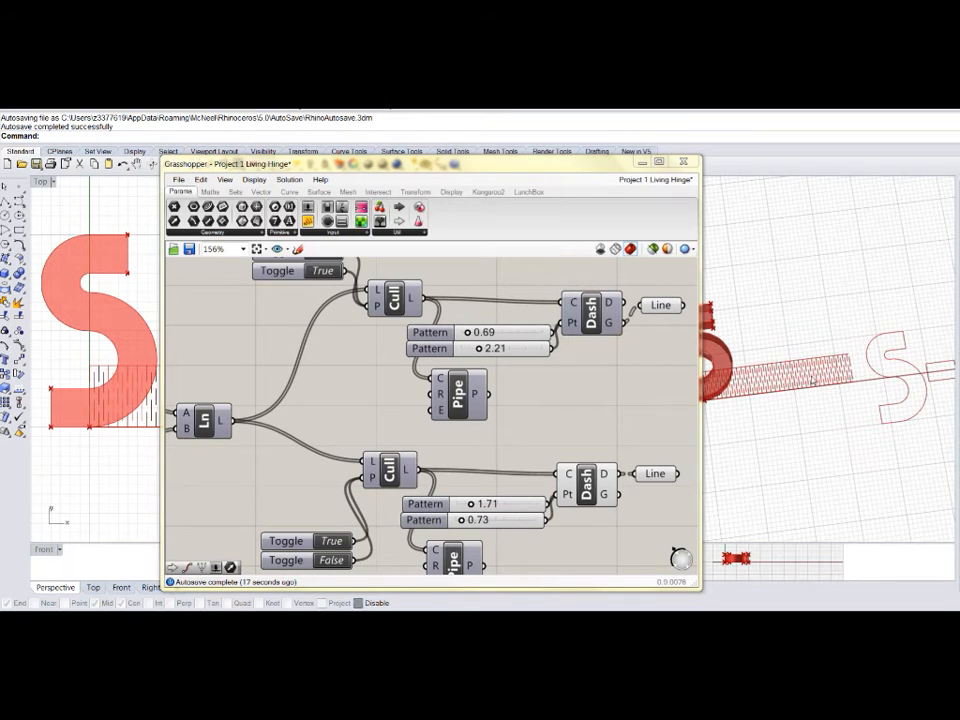
scroll(813, 377, down, 5)
scroll(827, 397, up, 5)
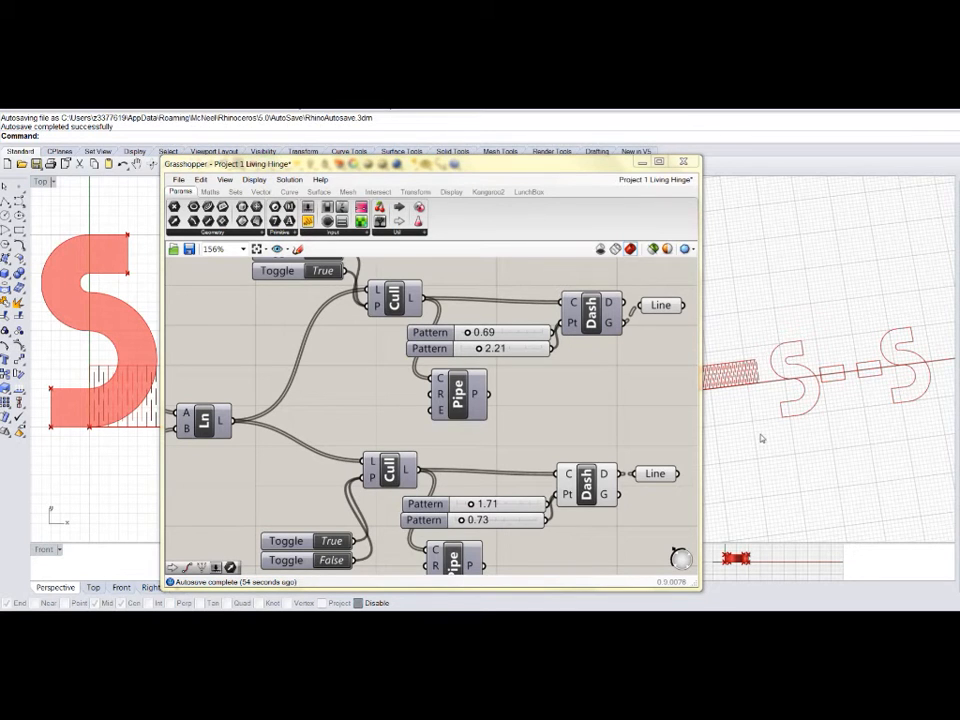
Step: Examine the dashed hinge pattern in the perspective view and check which strip edges the Line and Move components produce
right_drag(793, 429, 751, 423)
scroll(874, 407, down, 12)
scroll(812, 385, up, 10)
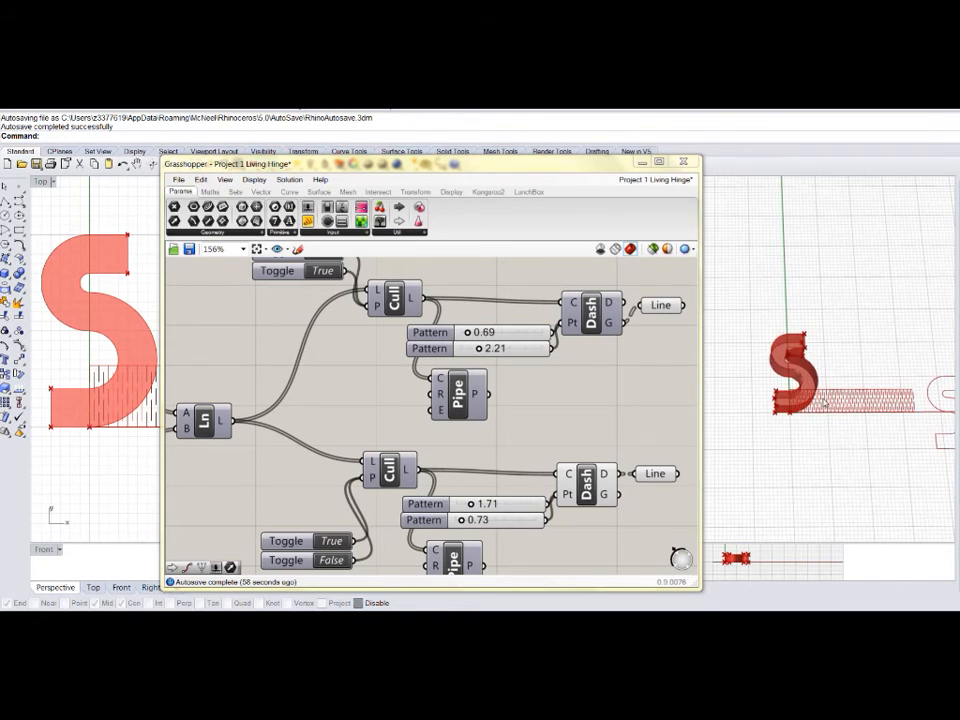
mouse_move(812, 385)
right_down()
mouse_move(842, 369)
mouse_move(842, 340)
mouse_move(834, 361)
mouse_move(825, 354)
mouse_move(836, 364)
right_up()
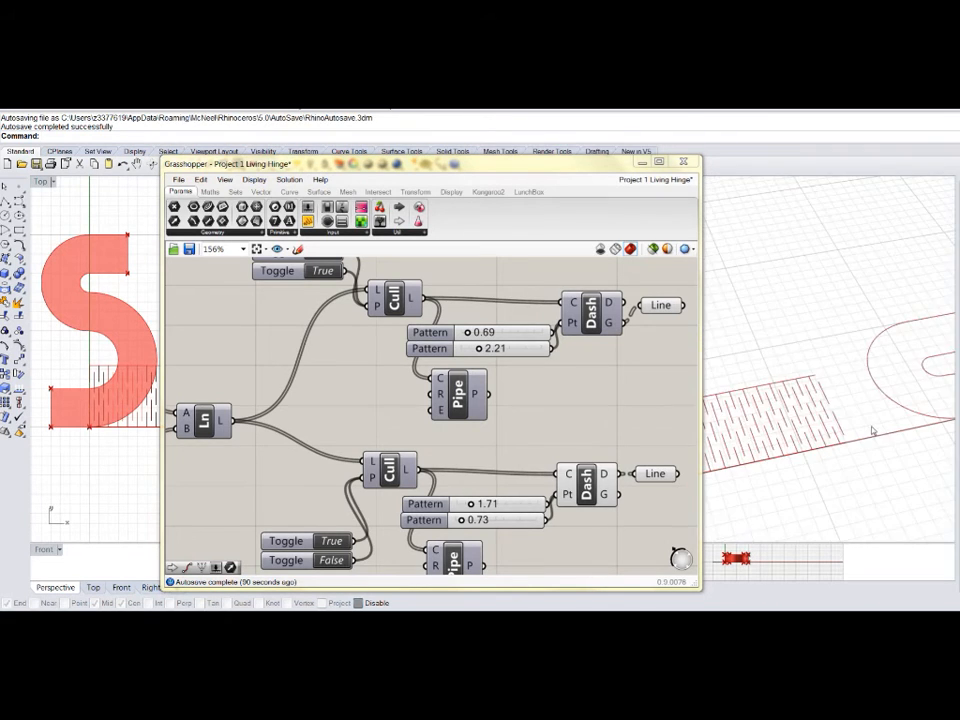
scroll(872, 431, down, 4)
scroll(846, 417, up, 5)
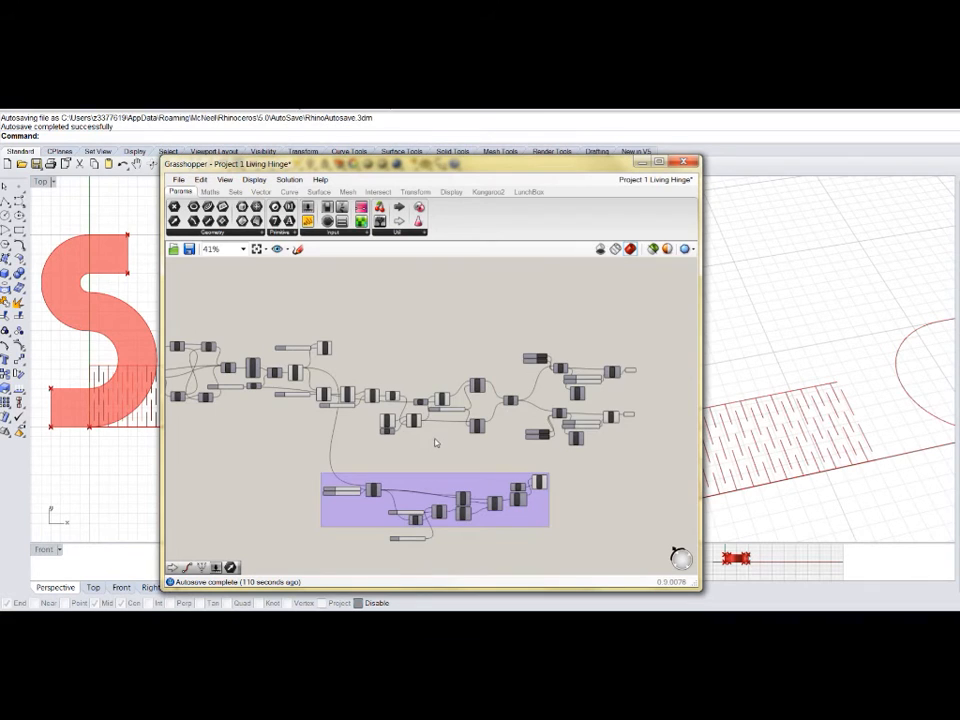
right_drag(435, 443, 336, 407)
scroll(424, 417, up, 5)
right_drag(568, 466, 388, 444)
click(305, 408)
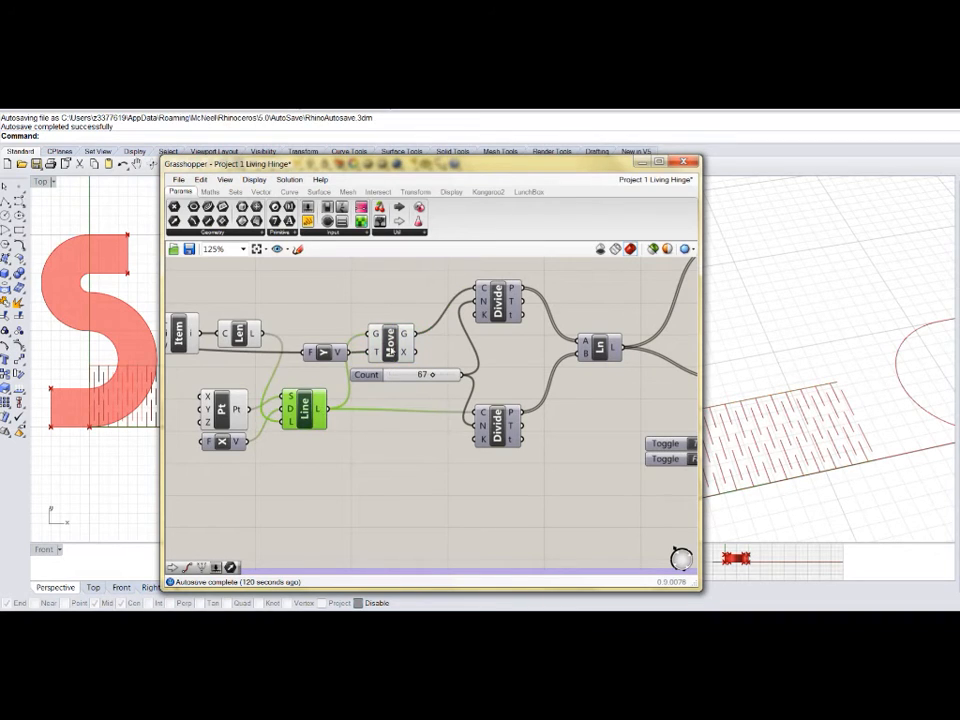
click(390, 343)
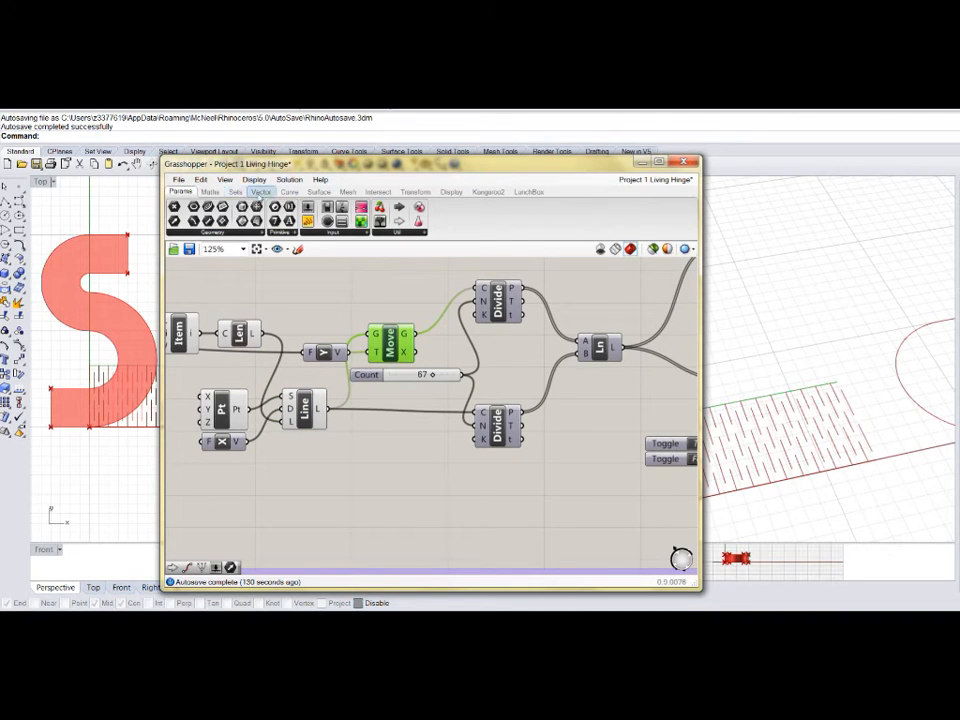
Step: Add an End Points component above Move and feed its C input from Move's G output
click(289, 191)
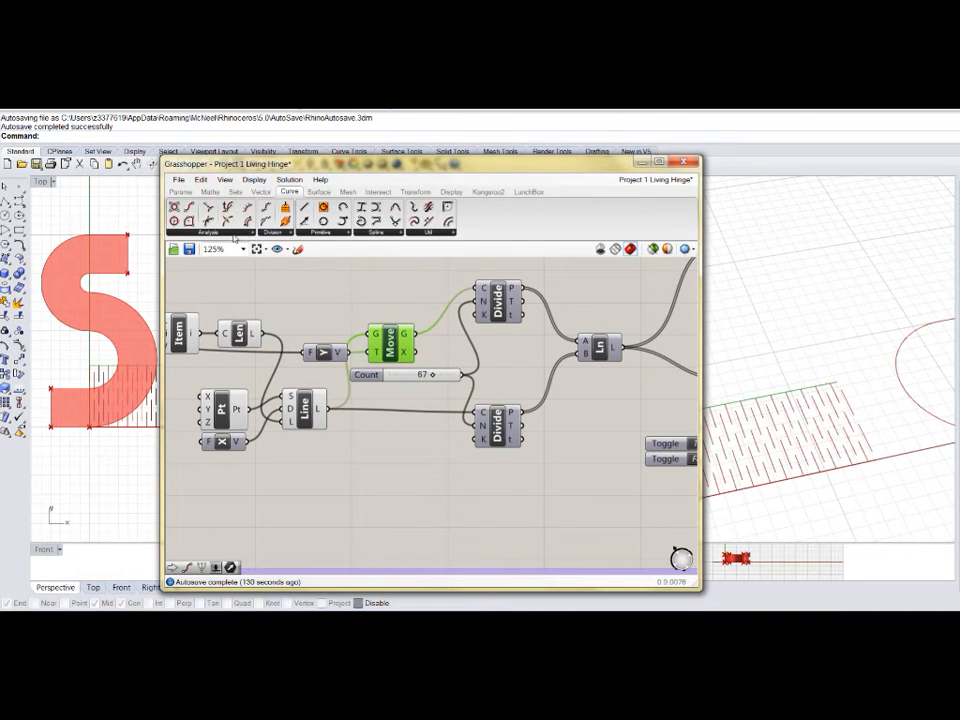
click(236, 234)
click(398, 282)
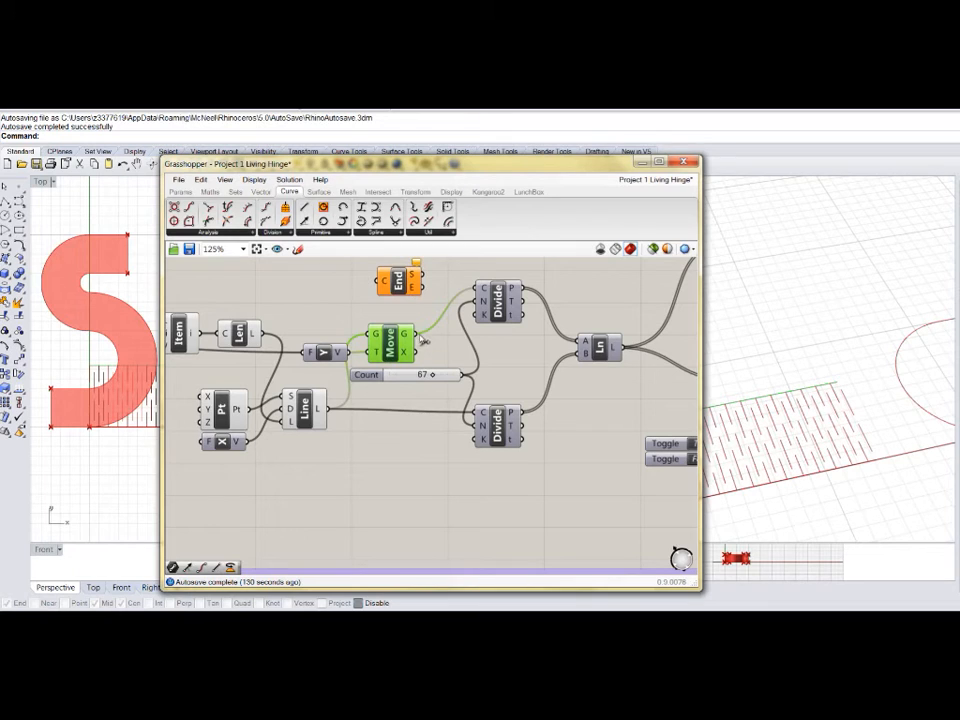
drag(413, 333, 374, 284)
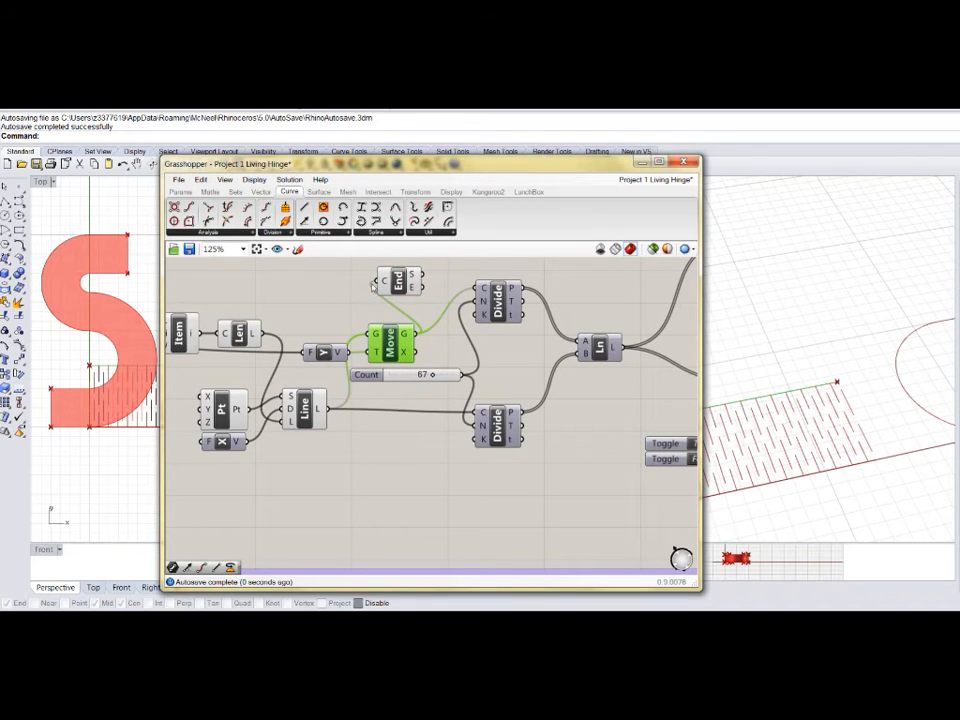
Step: Add a second End Points component below the Line component and feed its C input from Line's L output
click(228, 233)
drag(393, 485, 392, 483)
drag(322, 408, 370, 484)
click(386, 484)
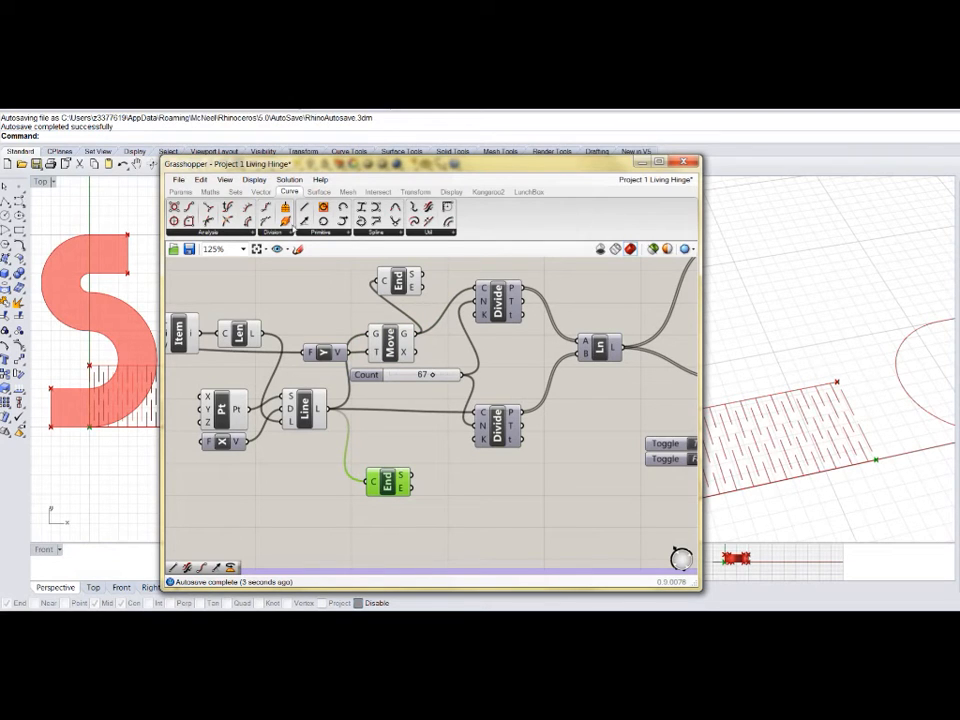
Step: Add a two-point Line component beside the lower End and connect the upper End's S to A and the lower End's S to B
drag(303, 207, 470, 492)
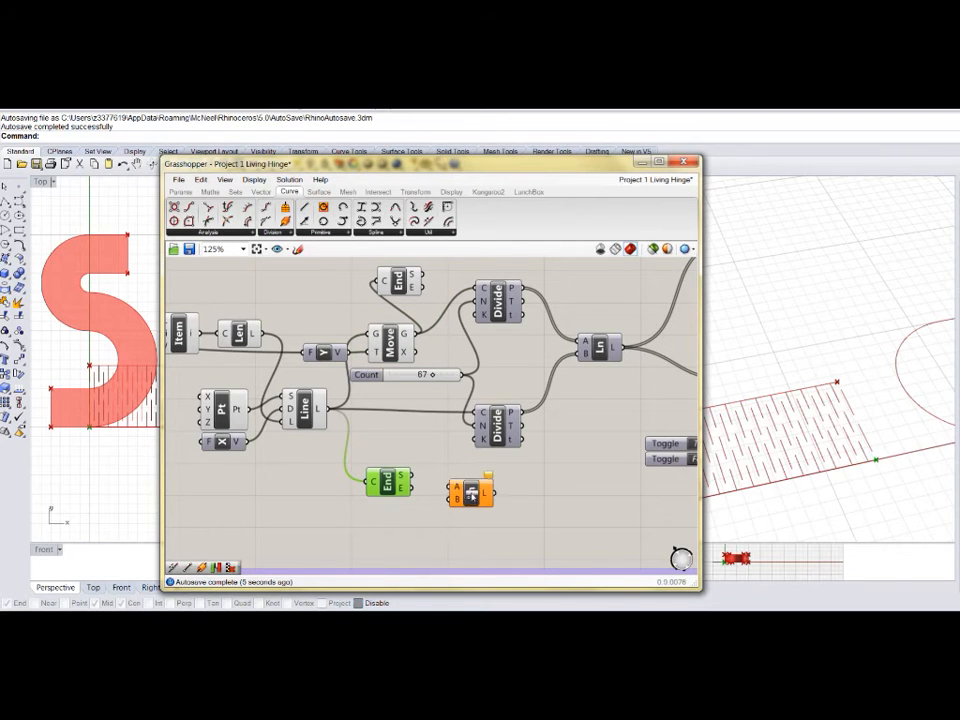
drag(422, 278, 456, 498)
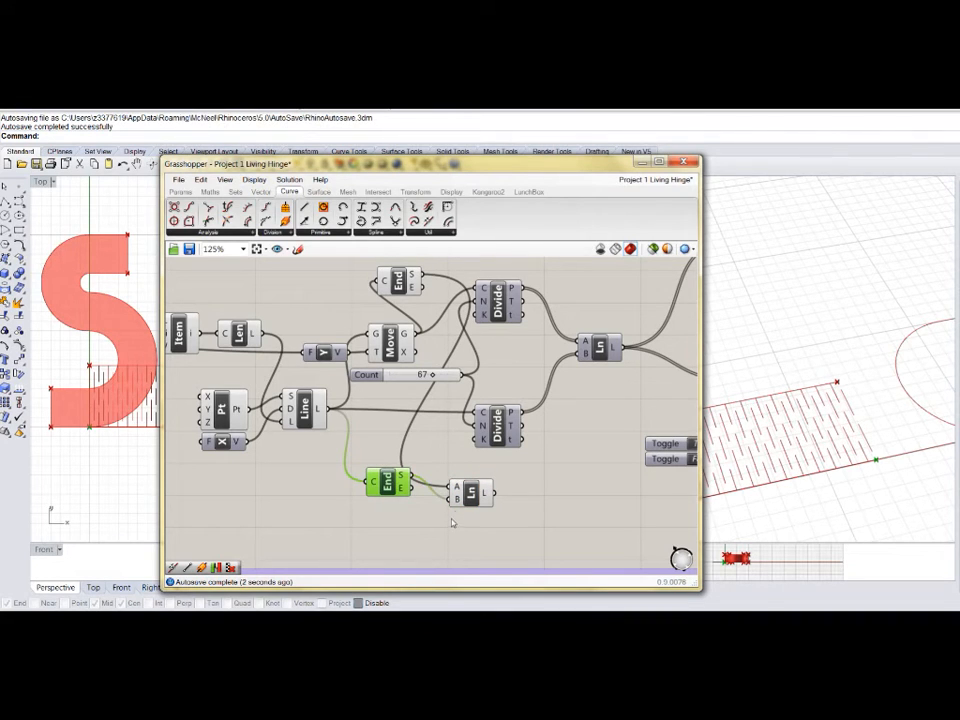
click(470, 492)
drag(470, 495, 492, 487)
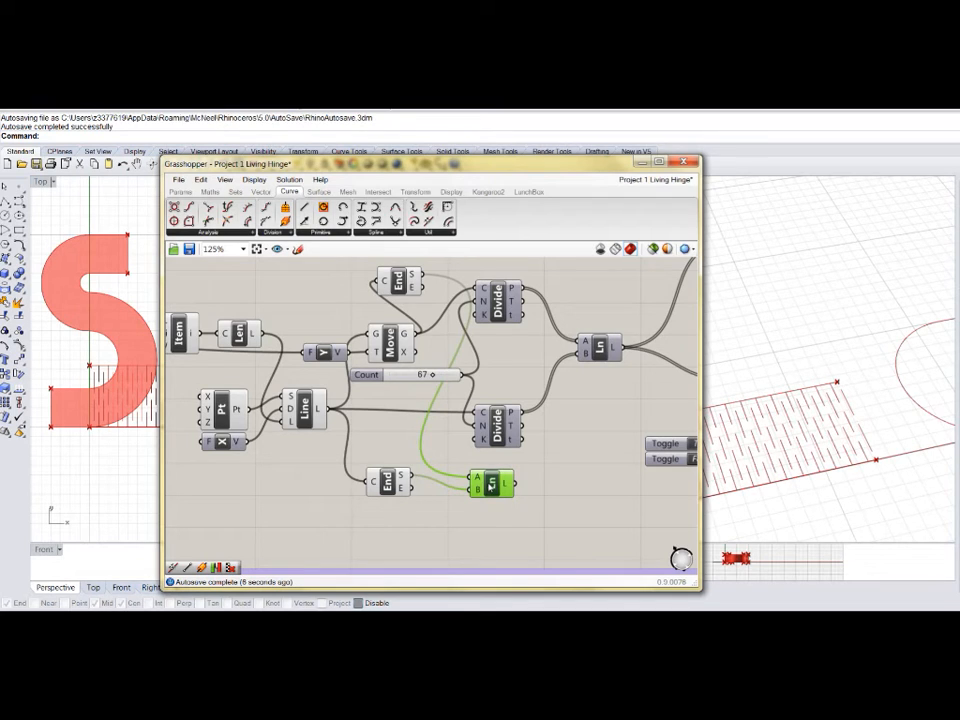
drag(492, 487, 513, 488)
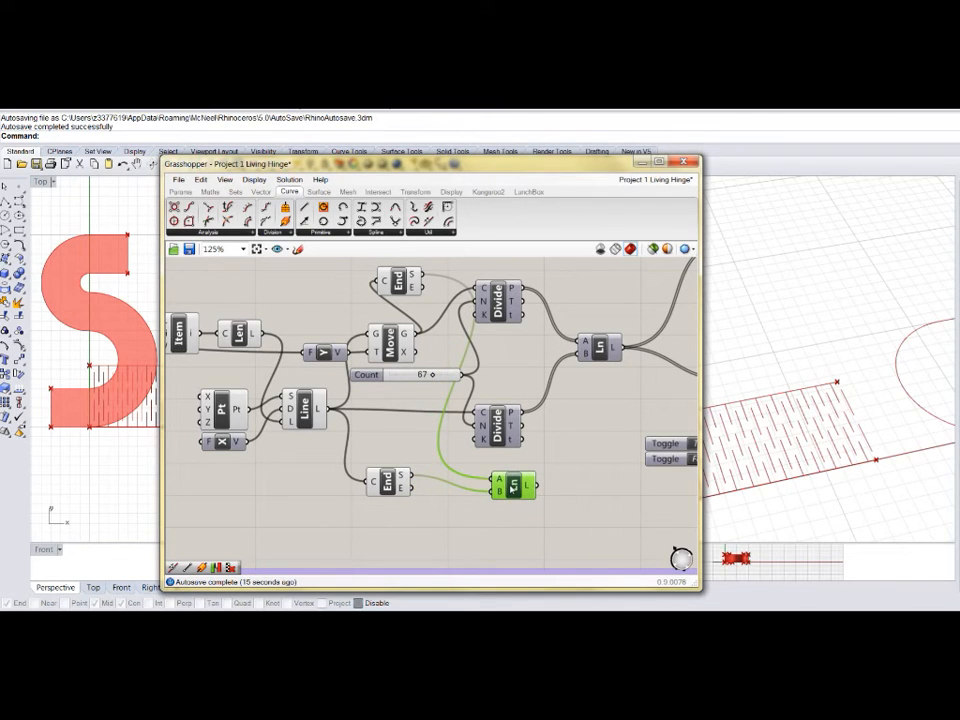
Step: Duplicate the new Ln below itself and connect the upper End's E to A and the lower End's E to B
drag(512, 486, 514, 518)
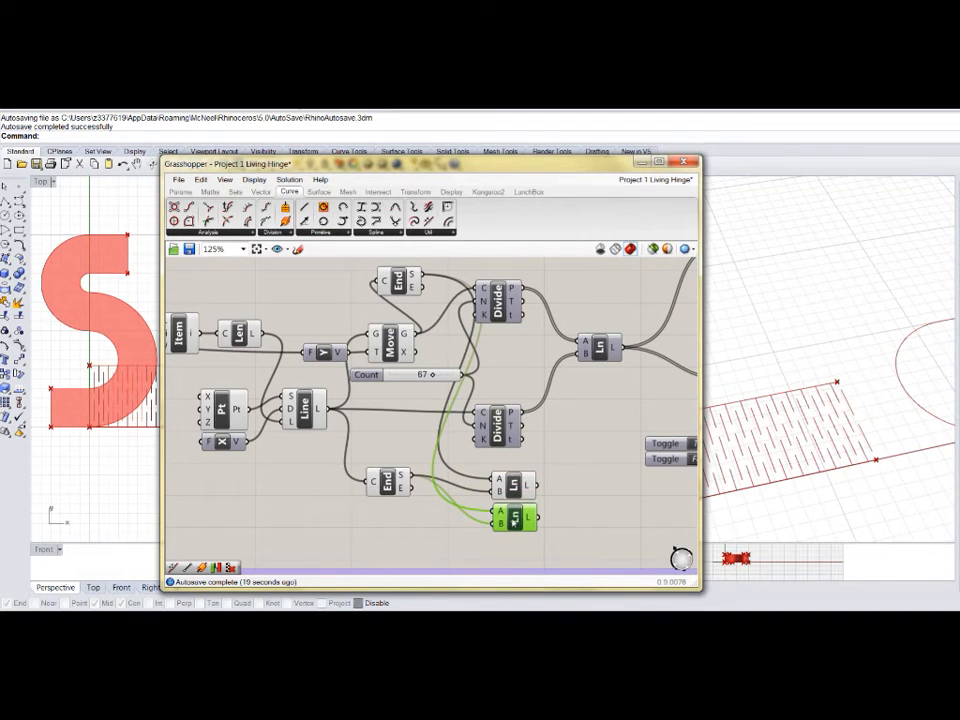
drag(420, 287, 490, 511)
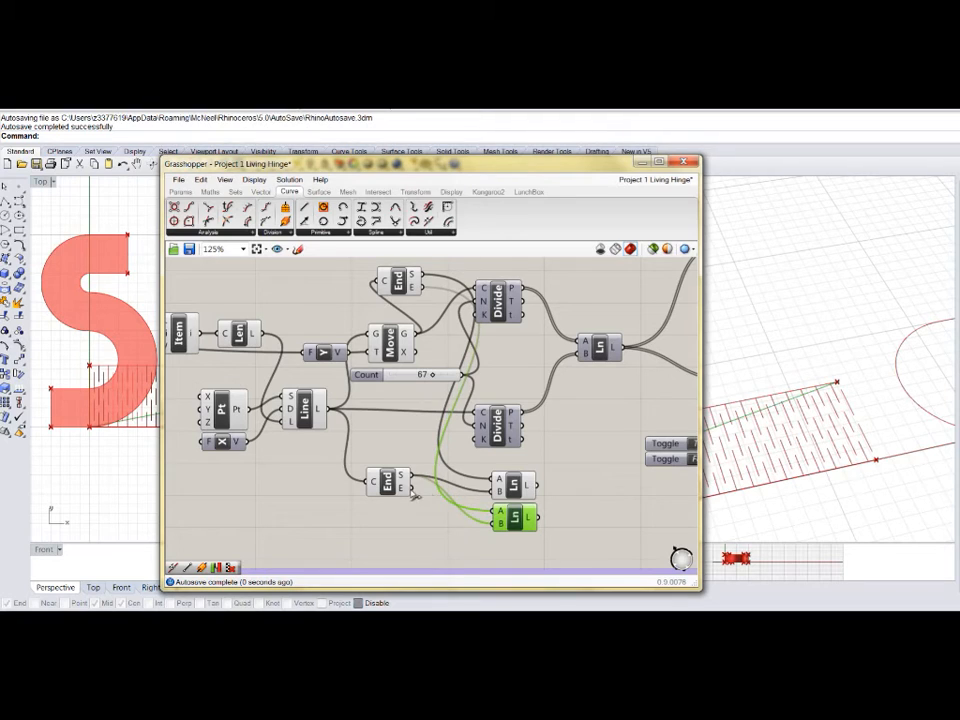
drag(407, 488, 492, 527)
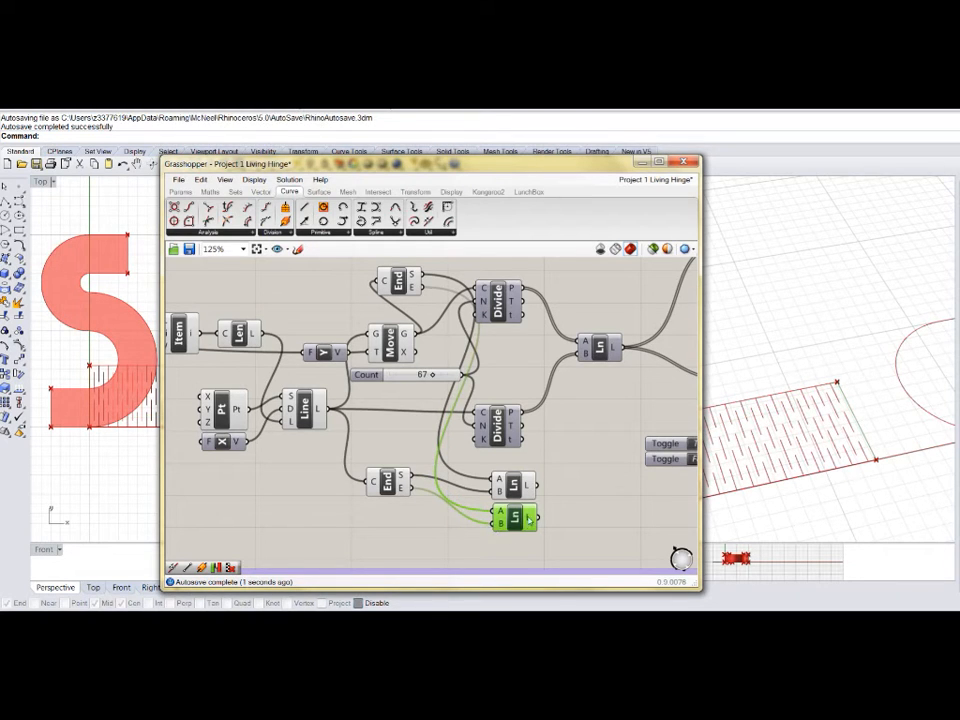
click(556, 432)
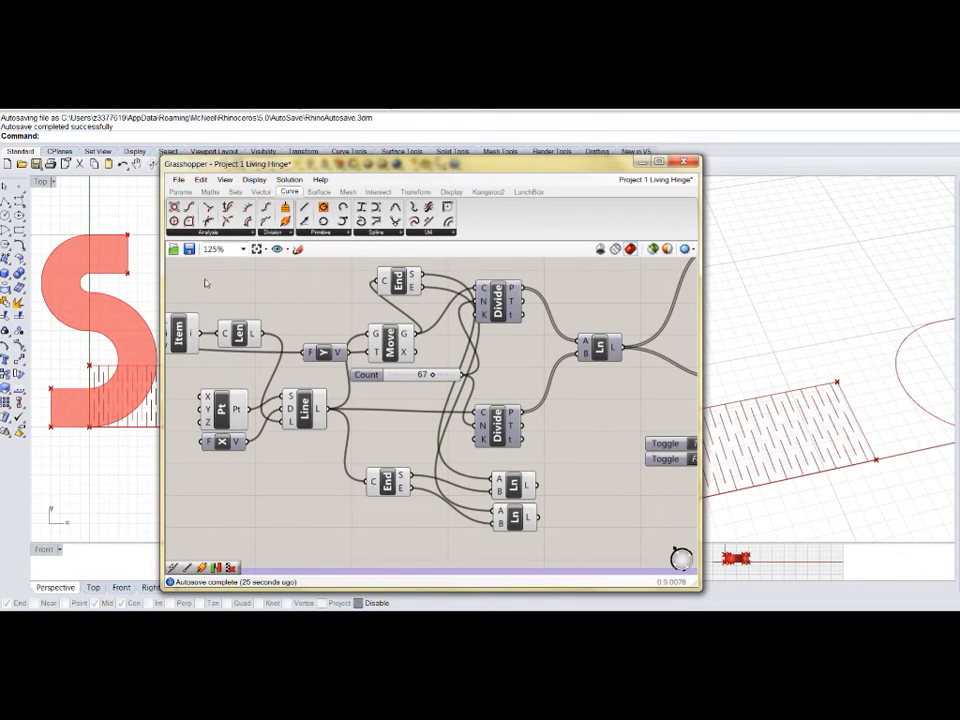
Step: Add a Pipe component below the lower End and feed its C input in turn from Line, Move and both new Ln components
click(318, 191)
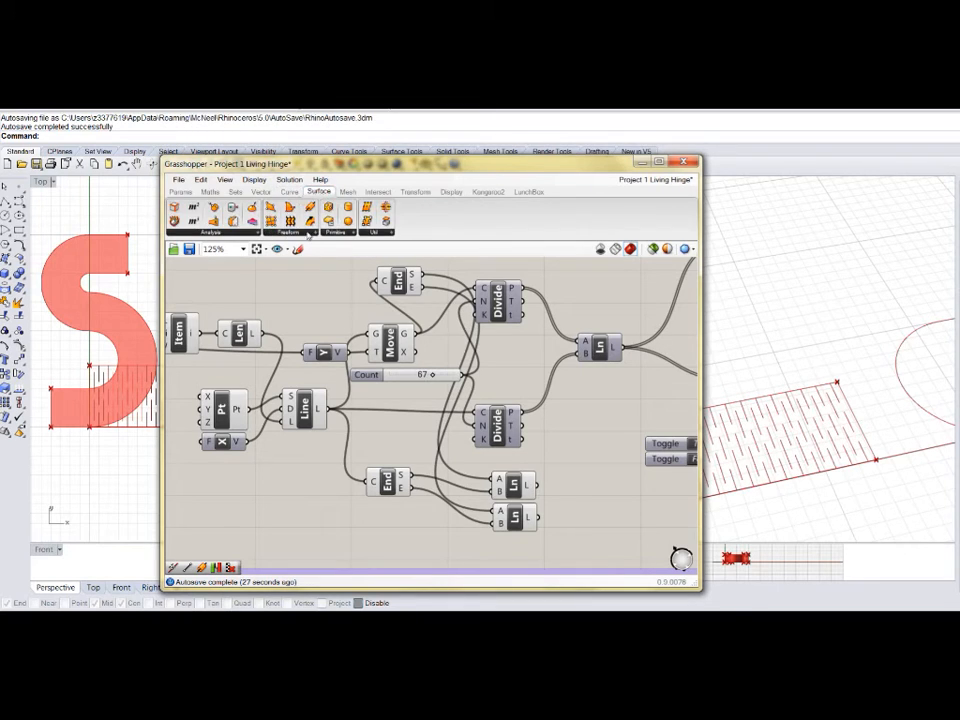
drag(309, 206, 587, 448)
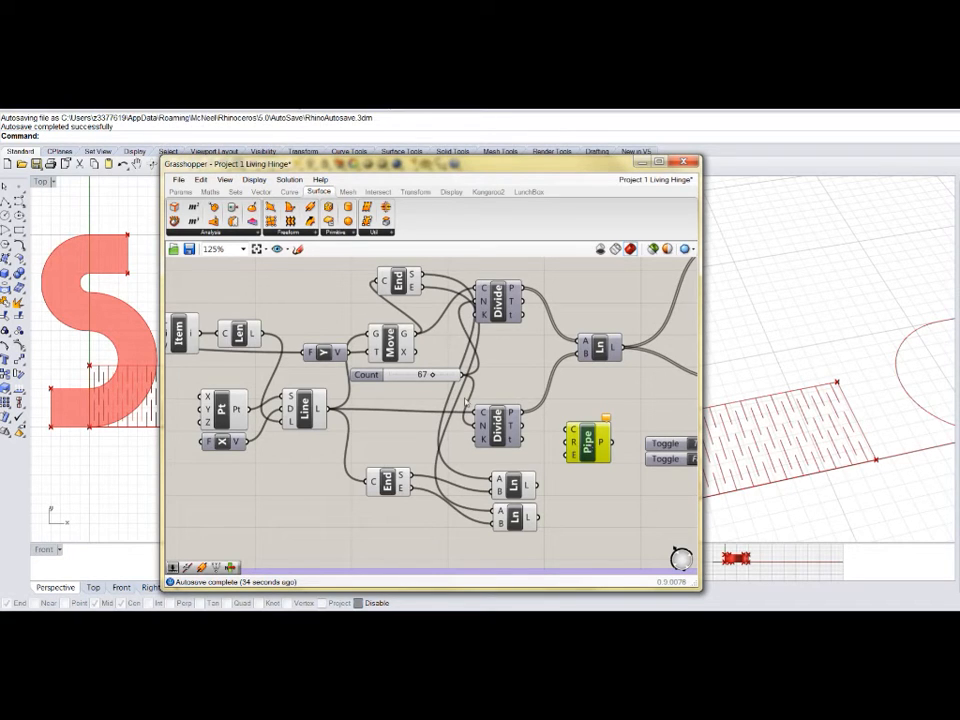
drag(587, 445, 428, 547)
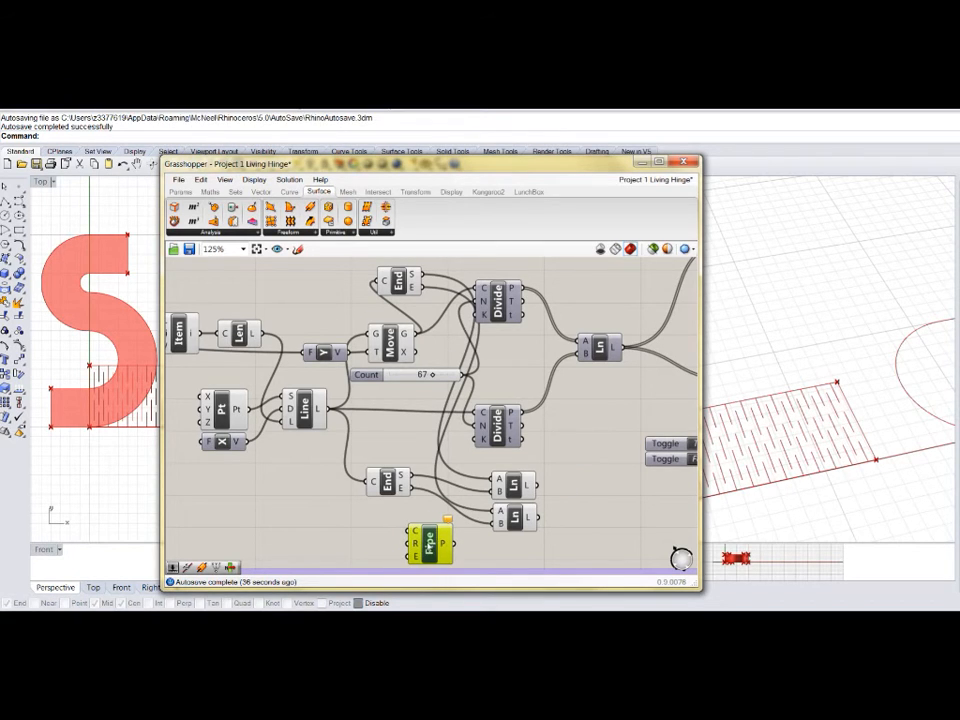
drag(330, 416, 415, 531)
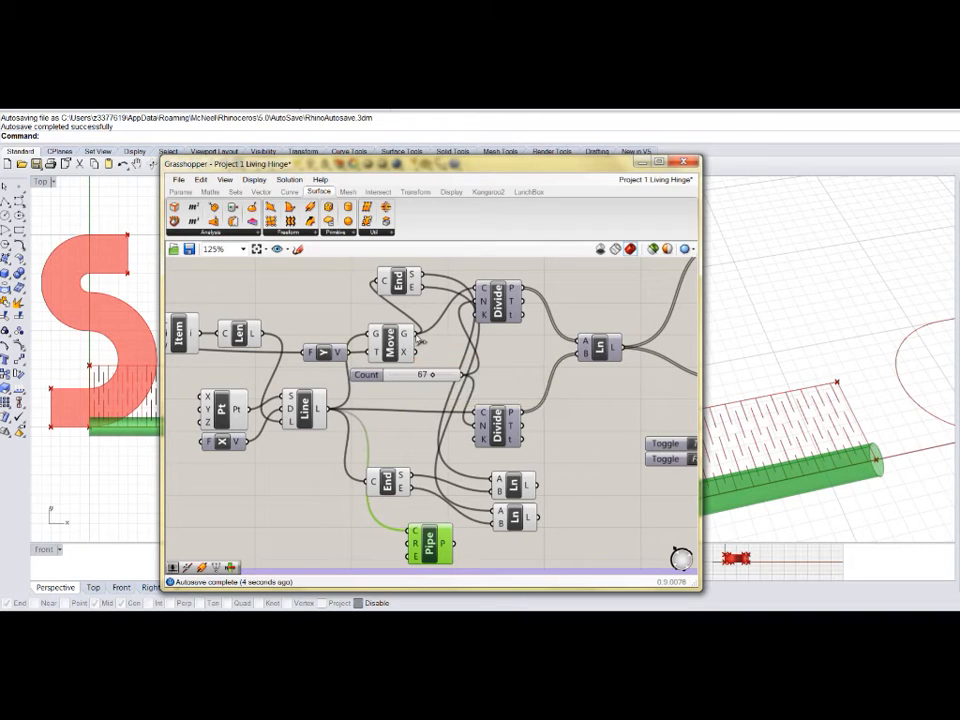
drag(416, 335, 411, 541)
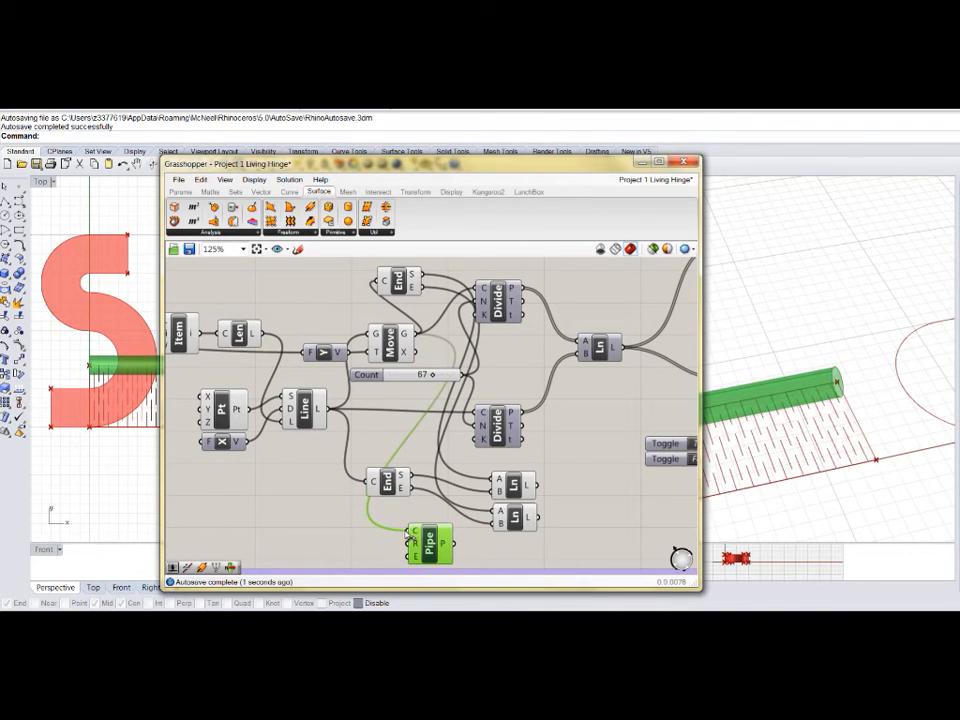
drag(538, 486, 409, 531)
shift+drag(537, 517, 411, 530)
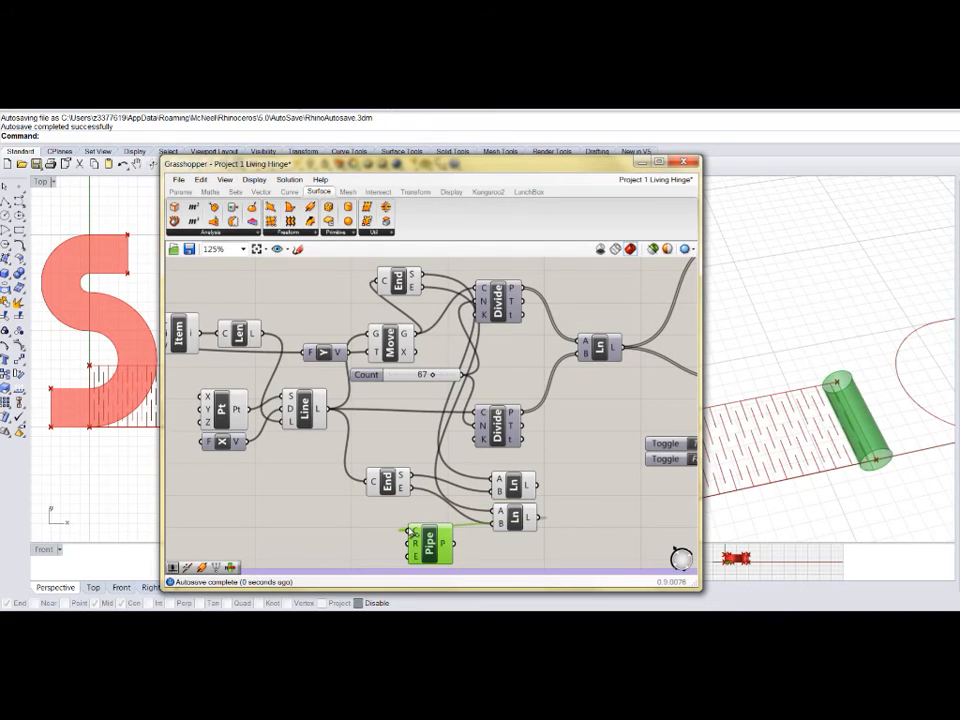
Step: Move the Pipe beside the Dash outputs and feed its C input first from the upper Line parameter, then from the lower one
right_drag(532, 486, 405, 453)
scroll(320, 450, down, 3)
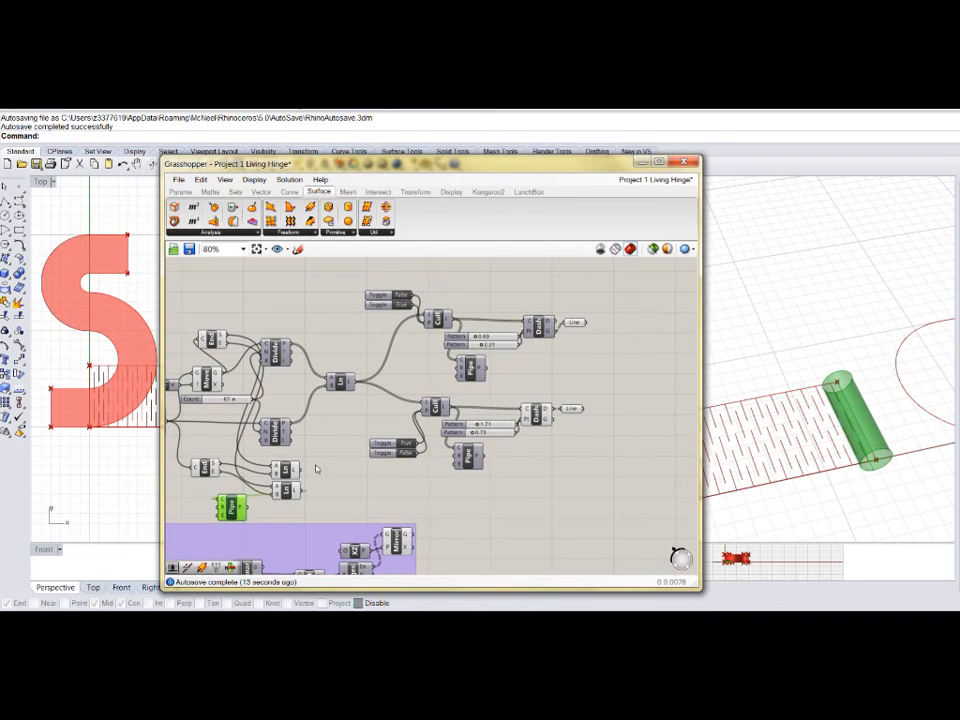
scroll(340, 453, up, 1)
drag(200, 521, 680, 337)
drag(641, 291, 667, 330)
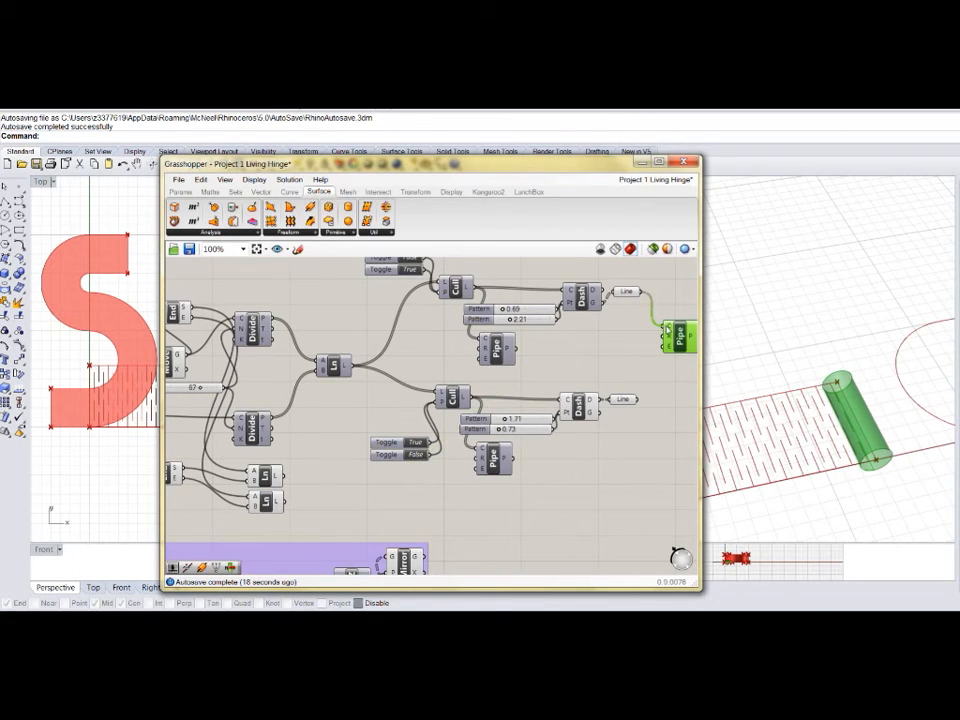
drag(643, 403, 665, 331)
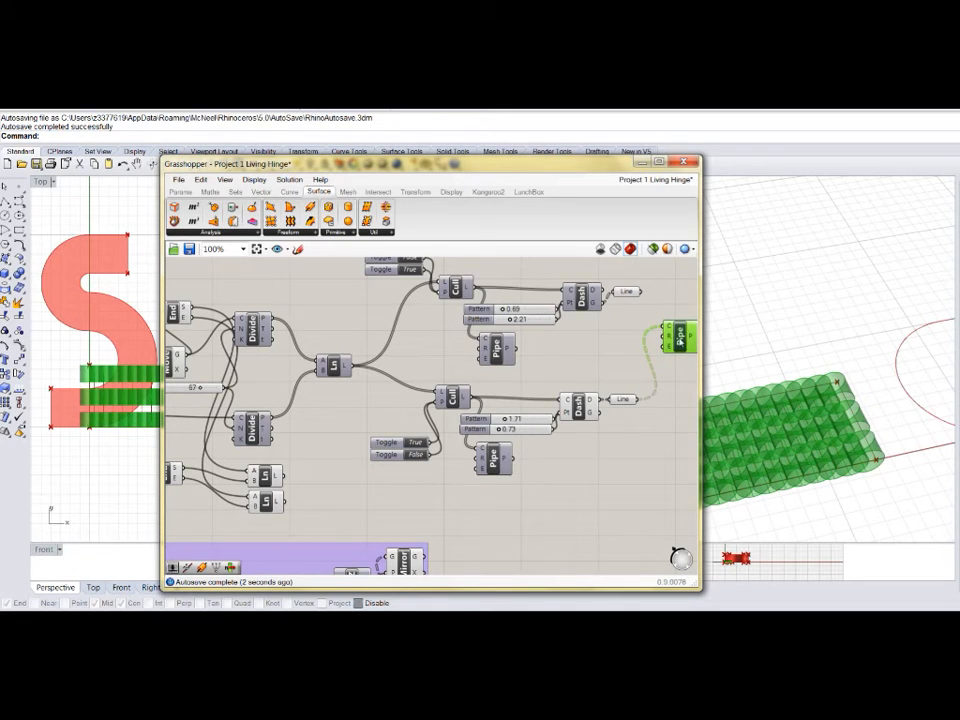
Step: Turn off the preview of the Pipe connected to the lower Line parameter
right_drag(345, 416, 446, 402)
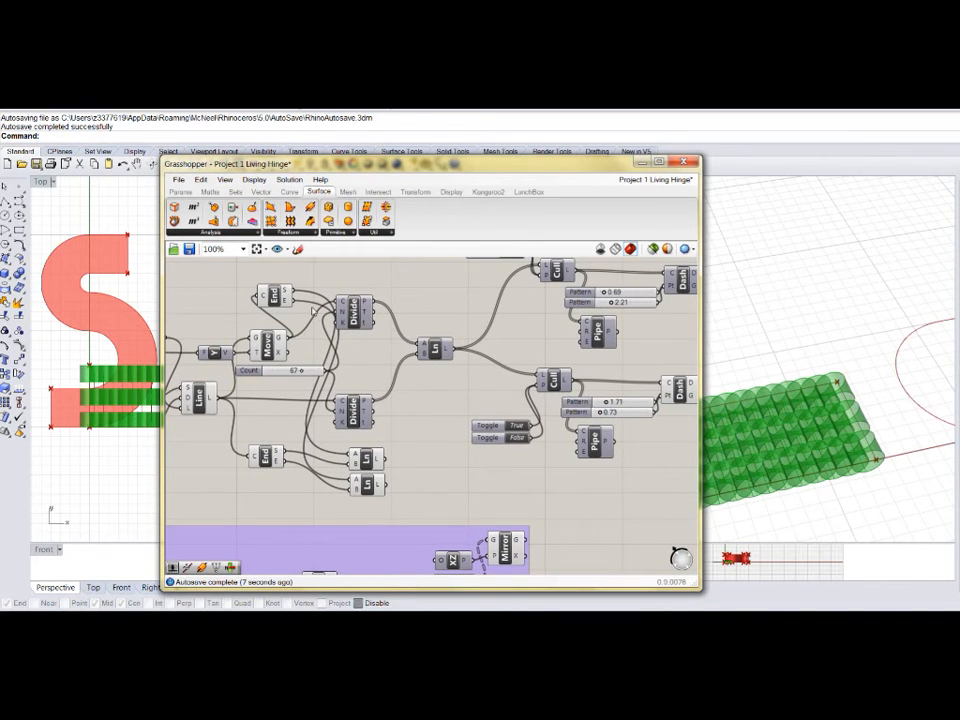
right_drag(268, 424, 284, 424)
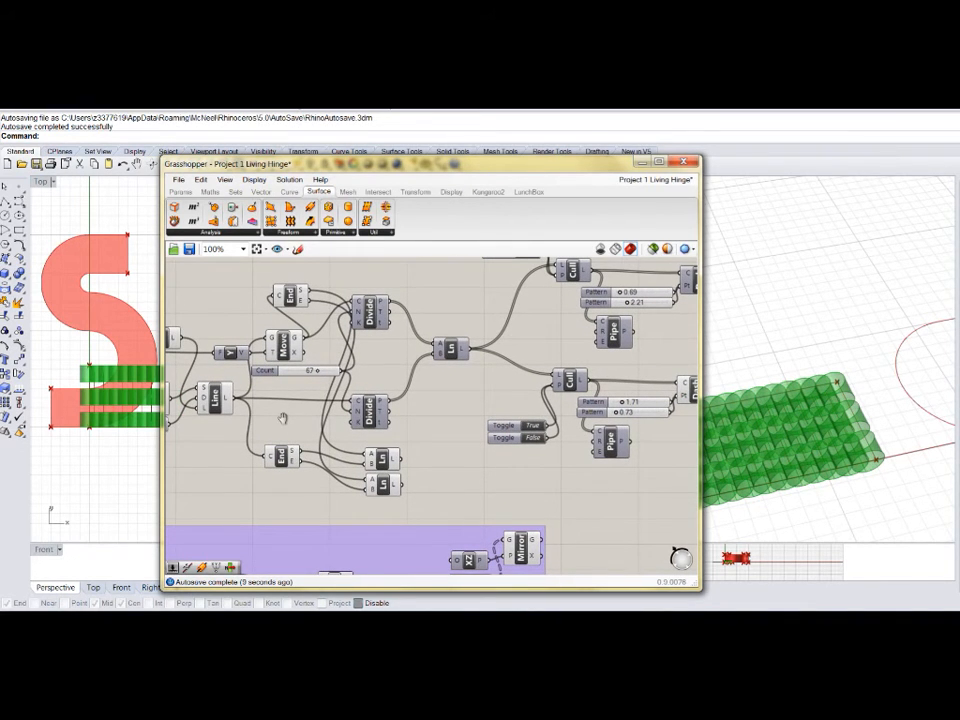
right_drag(678, 351, 524, 378)
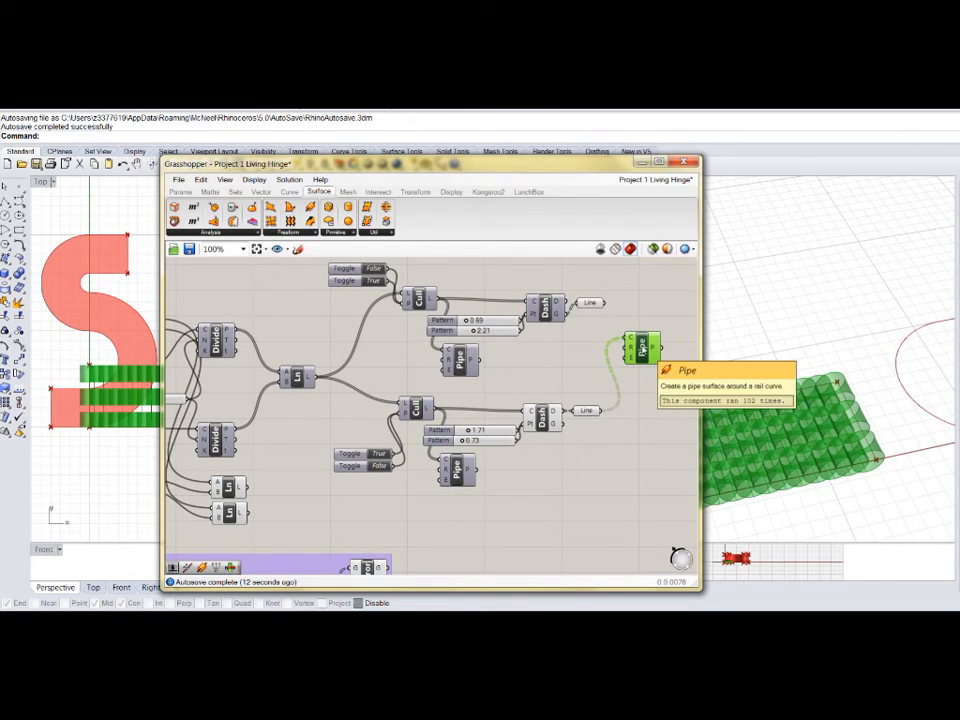
right_click(642, 346)
click(674, 368)
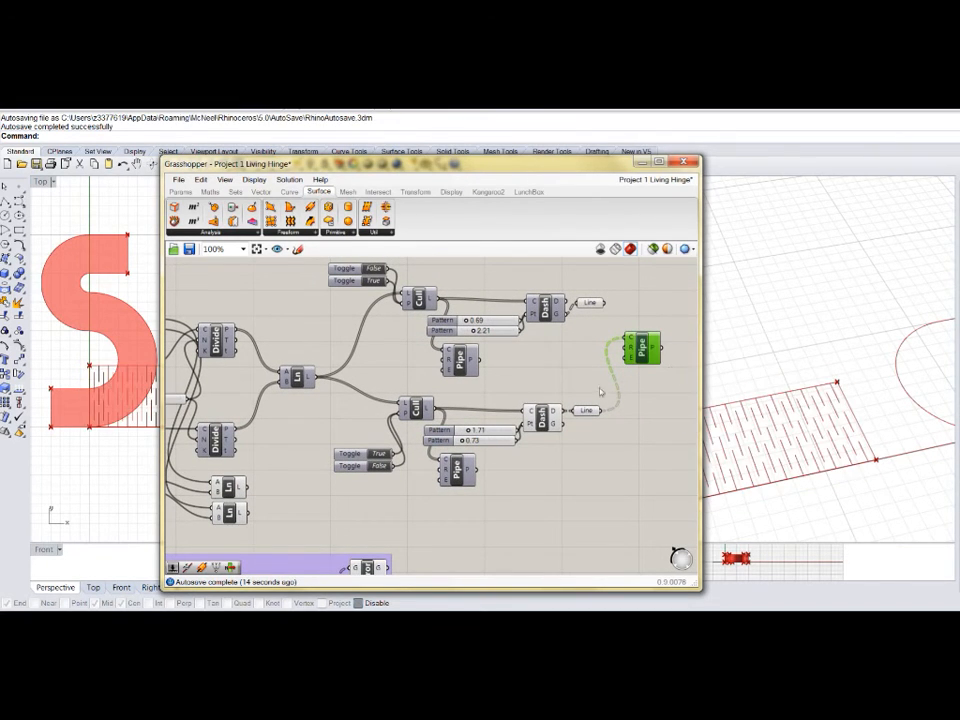
Step: Add a Join Curves component beside the two Ln components that close the strip's ends
right_drag(308, 441, 498, 408)
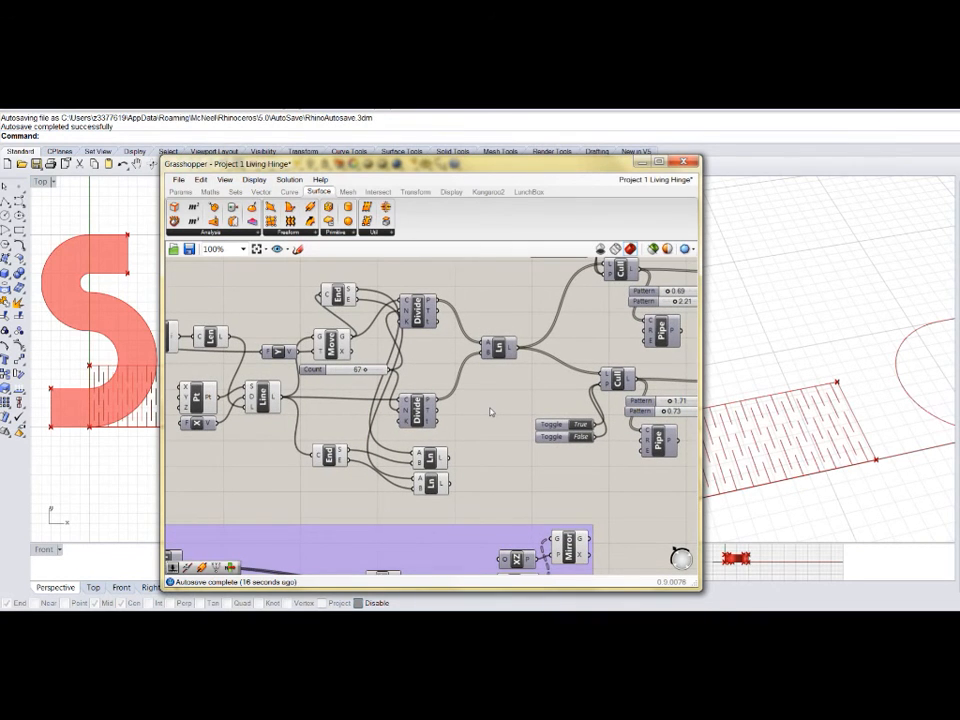
scroll(490, 411, up, 2)
scroll(490, 411, down, 2)
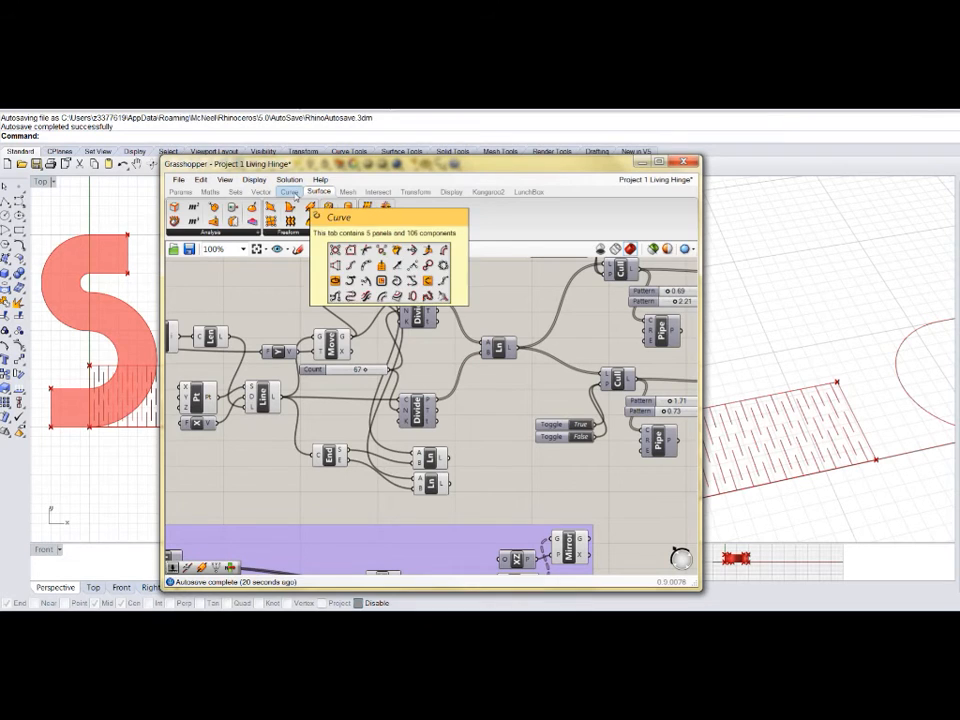
click(290, 192)
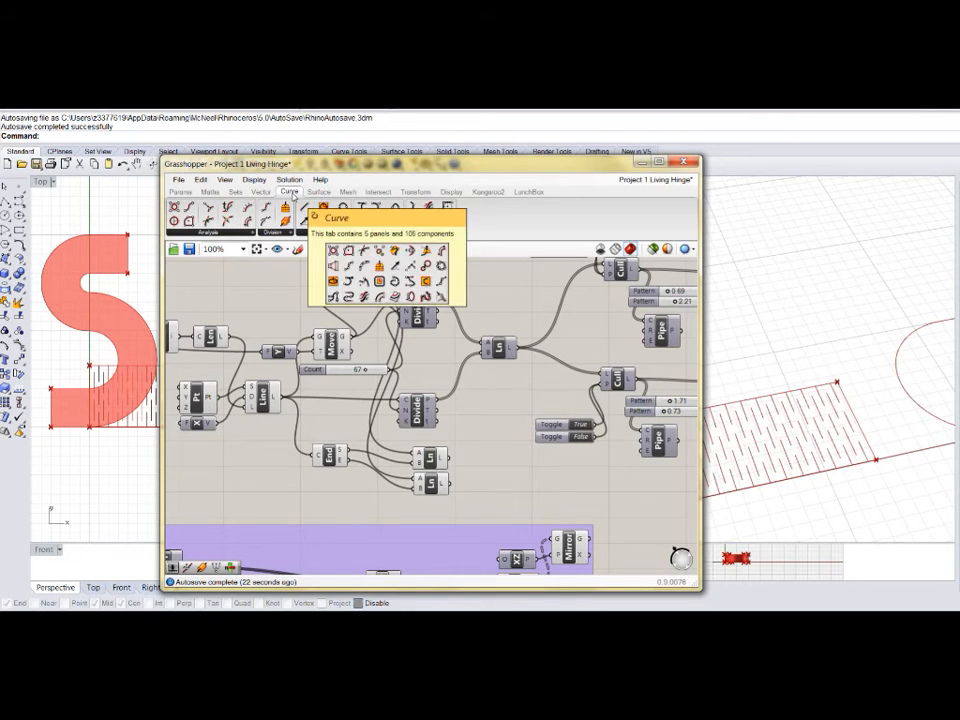
click(430, 233)
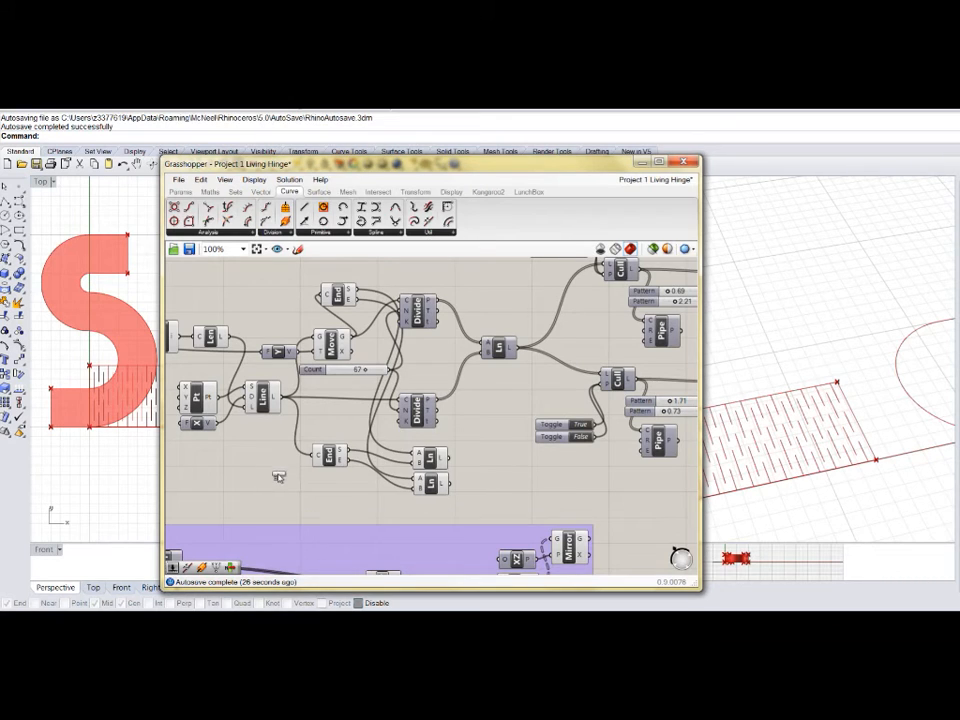
click(515, 480)
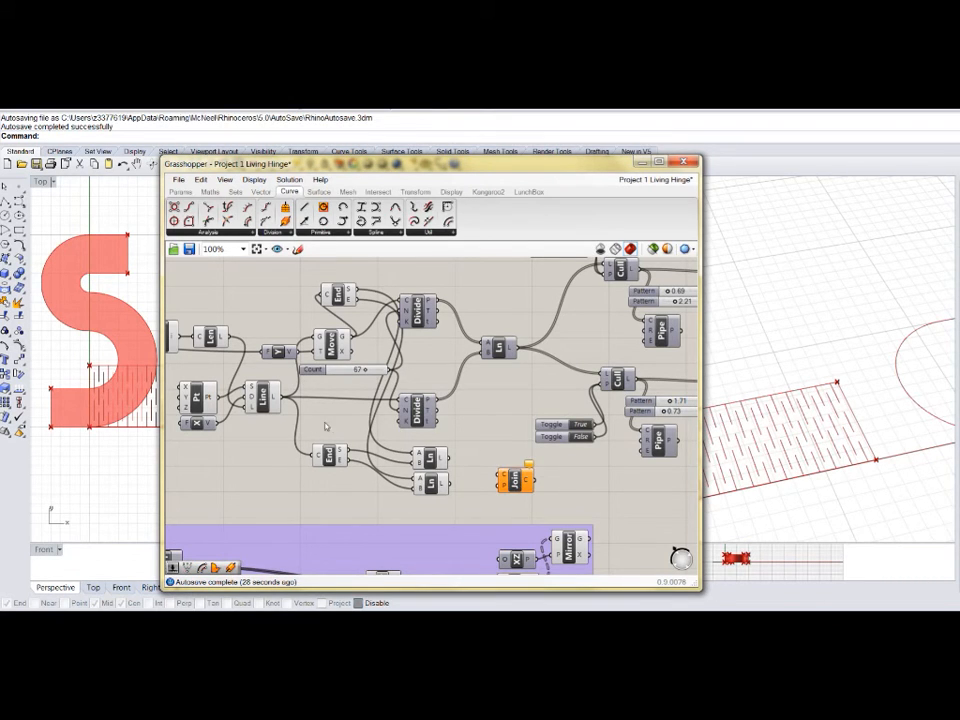
Step: Connect the outputs of Line, Move and both strip-end Ln components to the C input of Join Curves
click(263, 403)
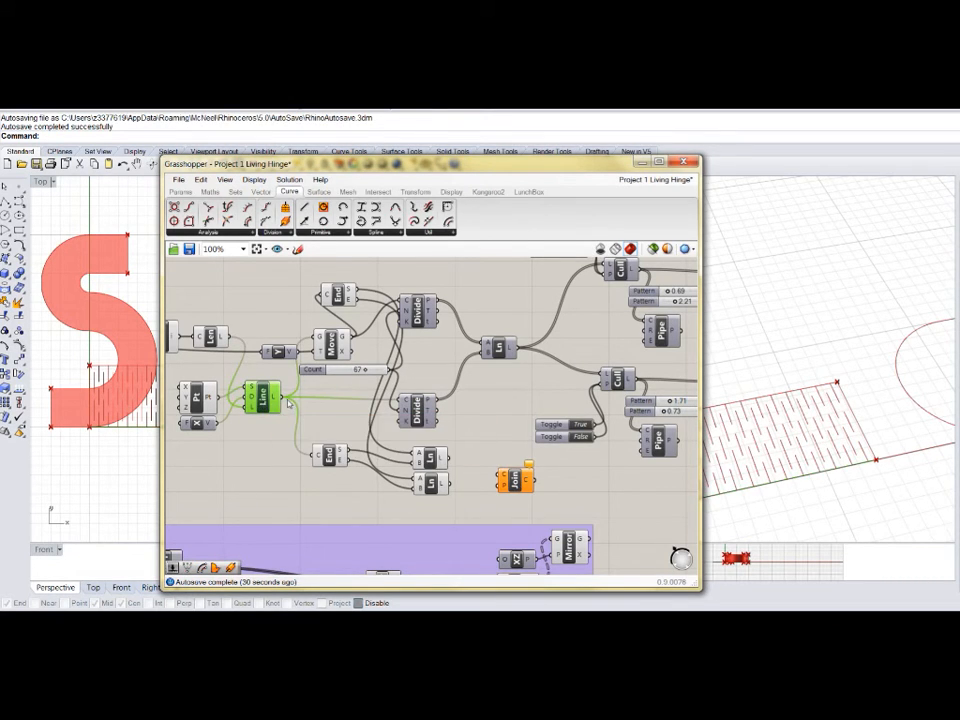
drag(284, 399, 498, 477)
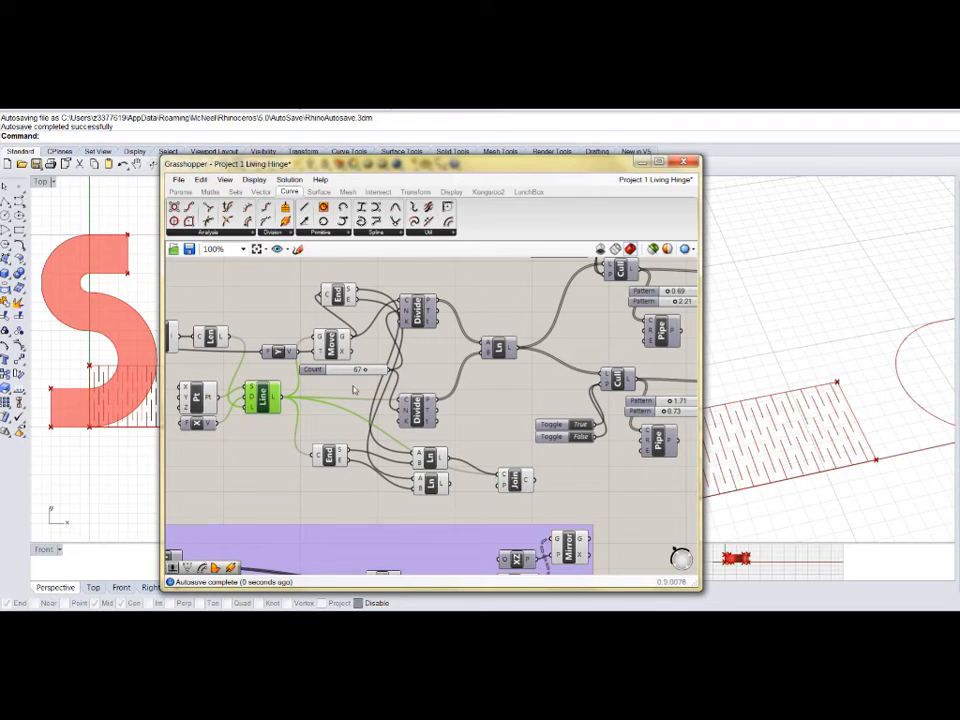
drag(353, 338, 498, 476)
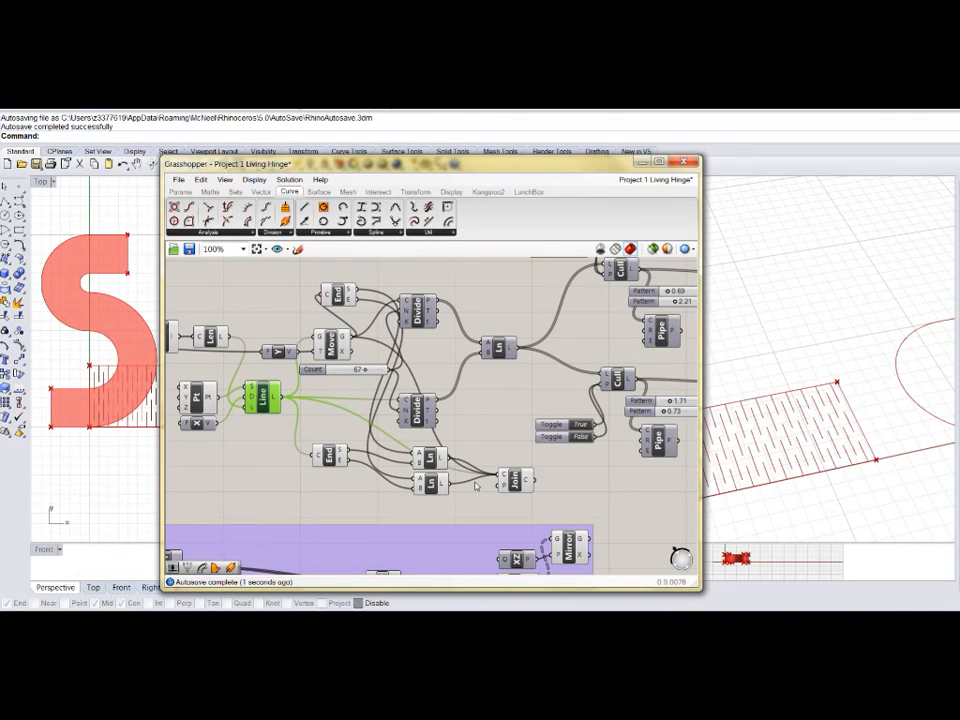
click(513, 480)
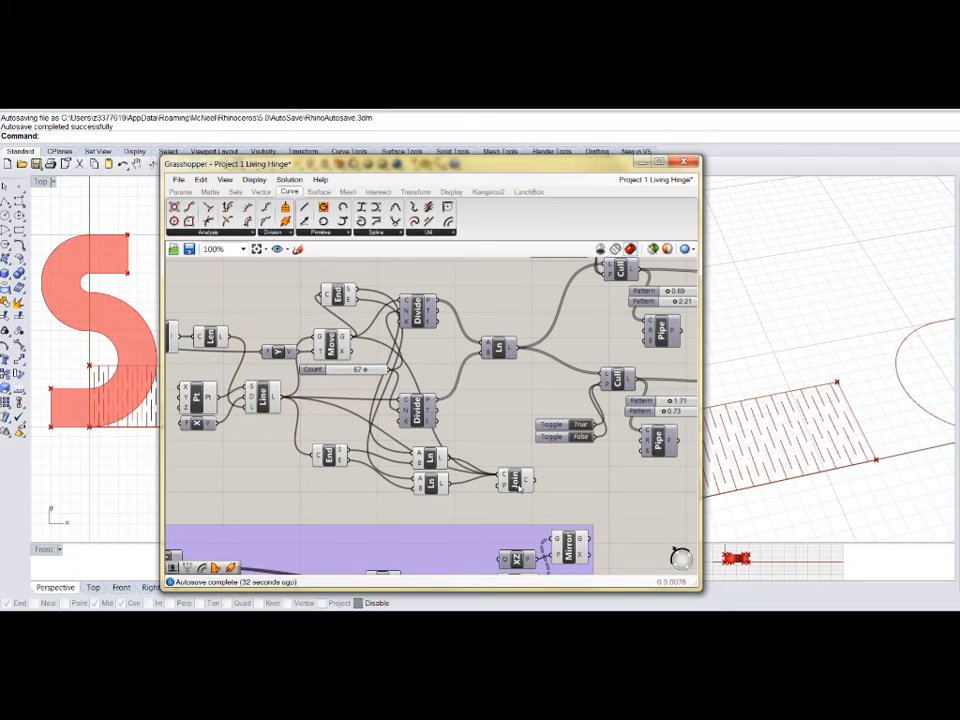
click(518, 485)
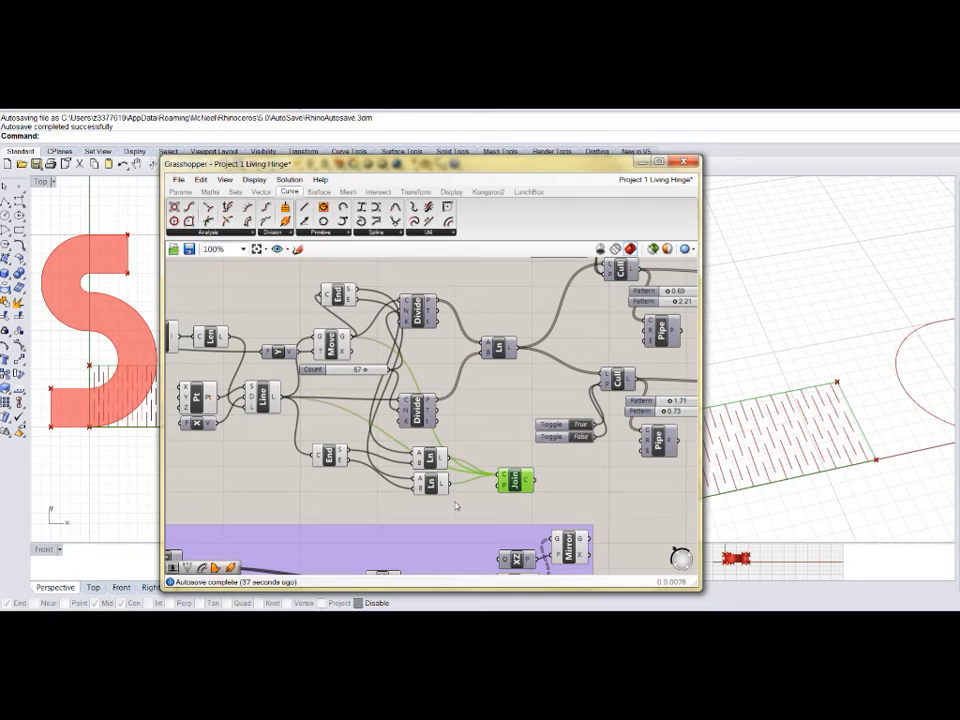
Step: Turn off the preview of the components feeding Join Curves, including Line, Move, End, Divide and both strip-end Ln components
drag(455, 504, 171, 296)
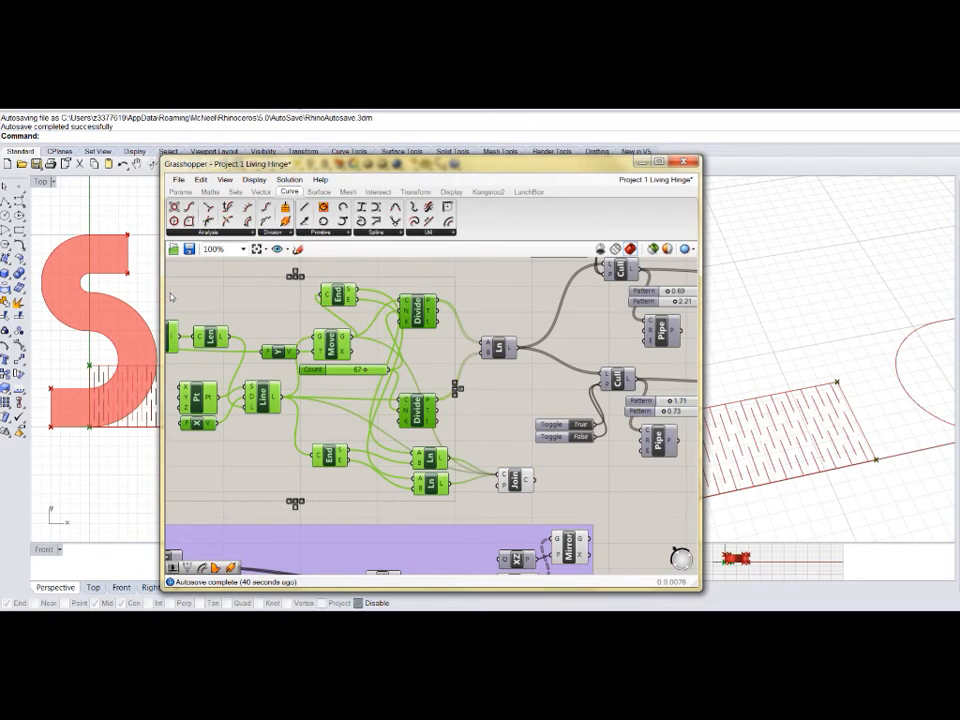
right_click(480, 295)
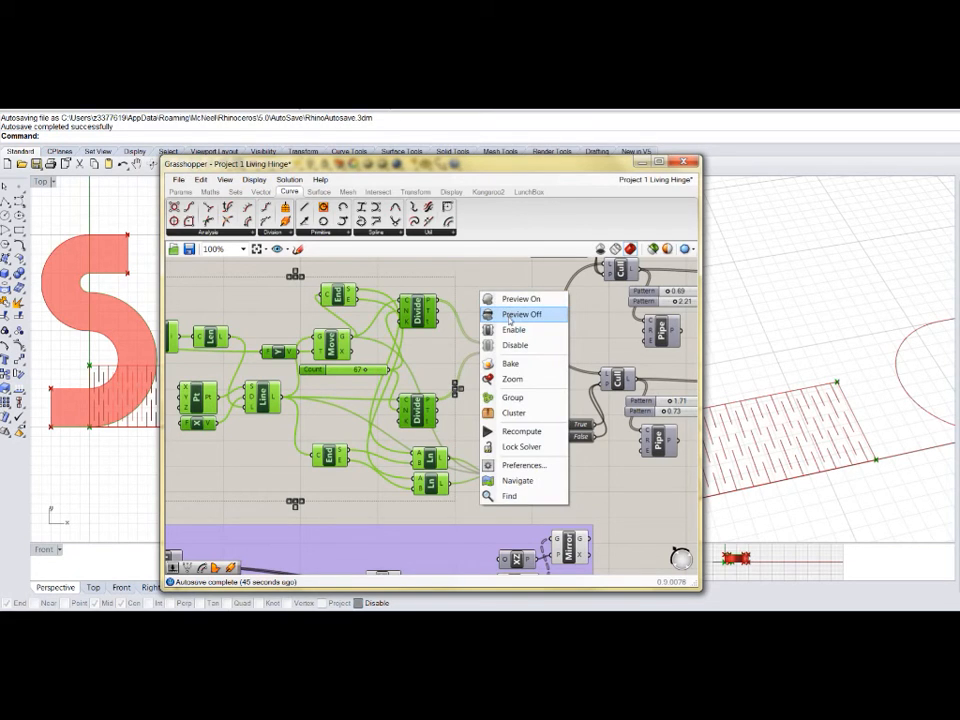
click(510, 318)
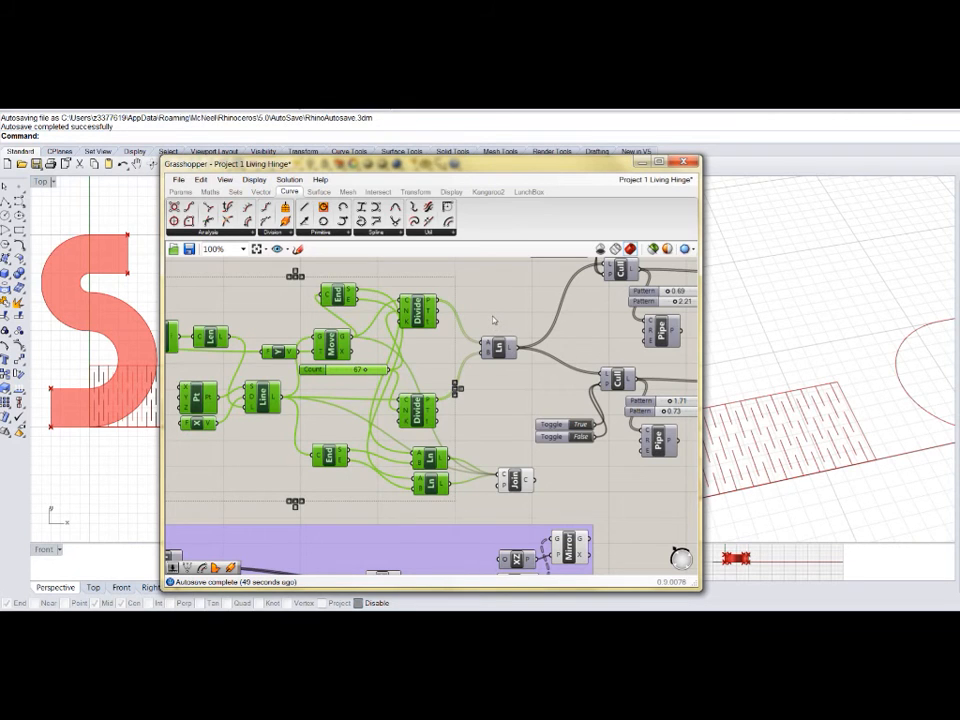
Step: Move the Join Curves component to the far end of the definition, beneath the lower Dash output
right_drag(493, 320, 476, 318)
scroll(475, 318, down, 5)
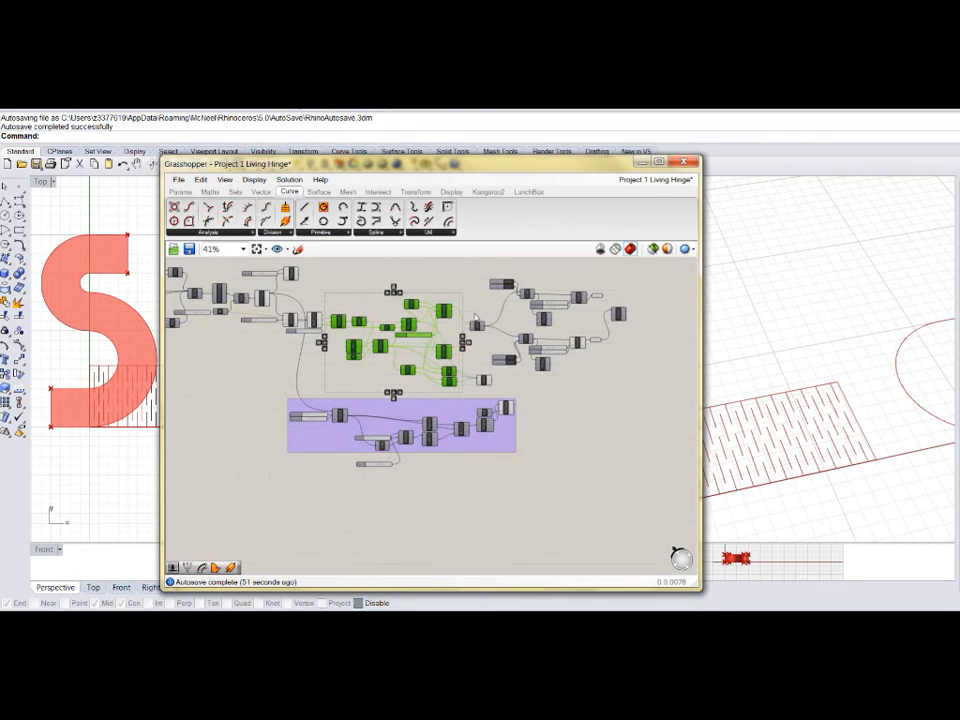
right_drag(561, 401, 457, 424)
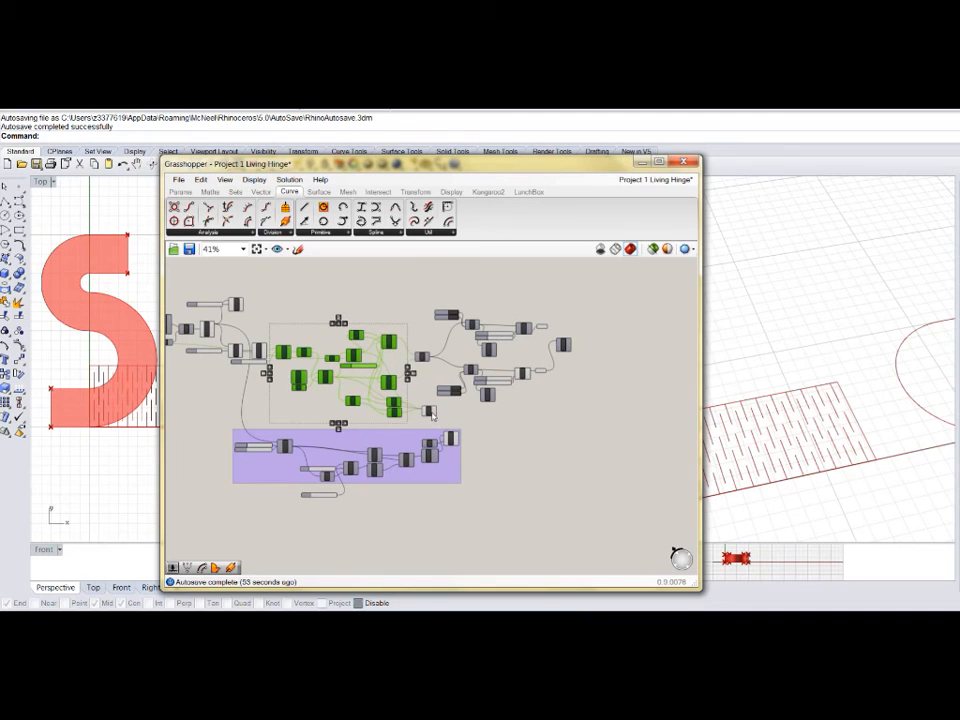
drag(430, 412, 579, 399)
right_drag(577, 398, 459, 402)
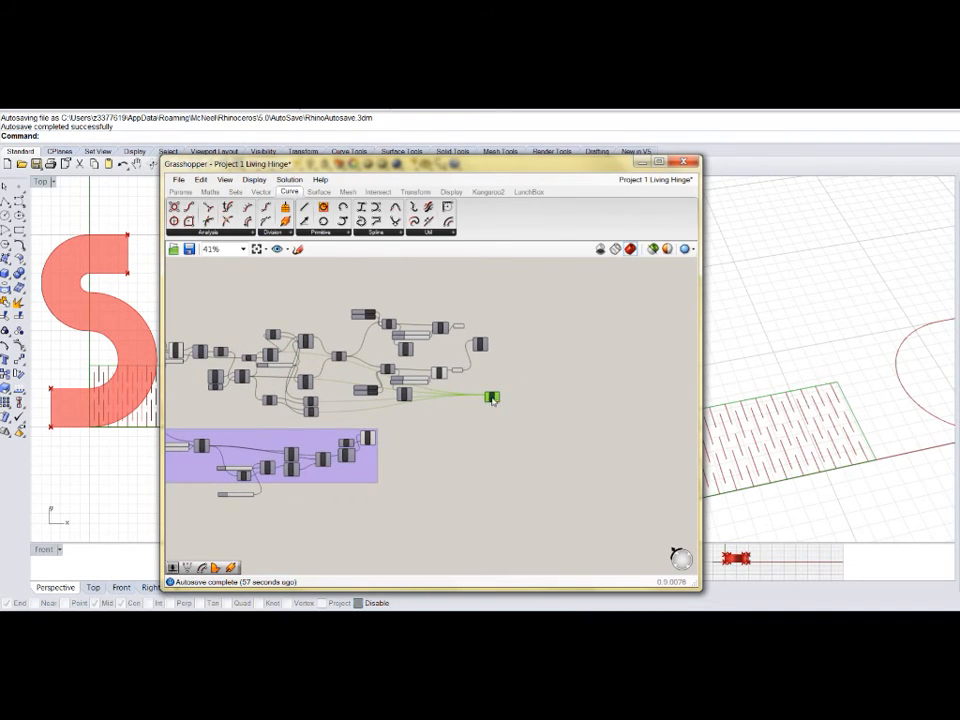
drag(471, 424, 459, 326)
click(542, 358)
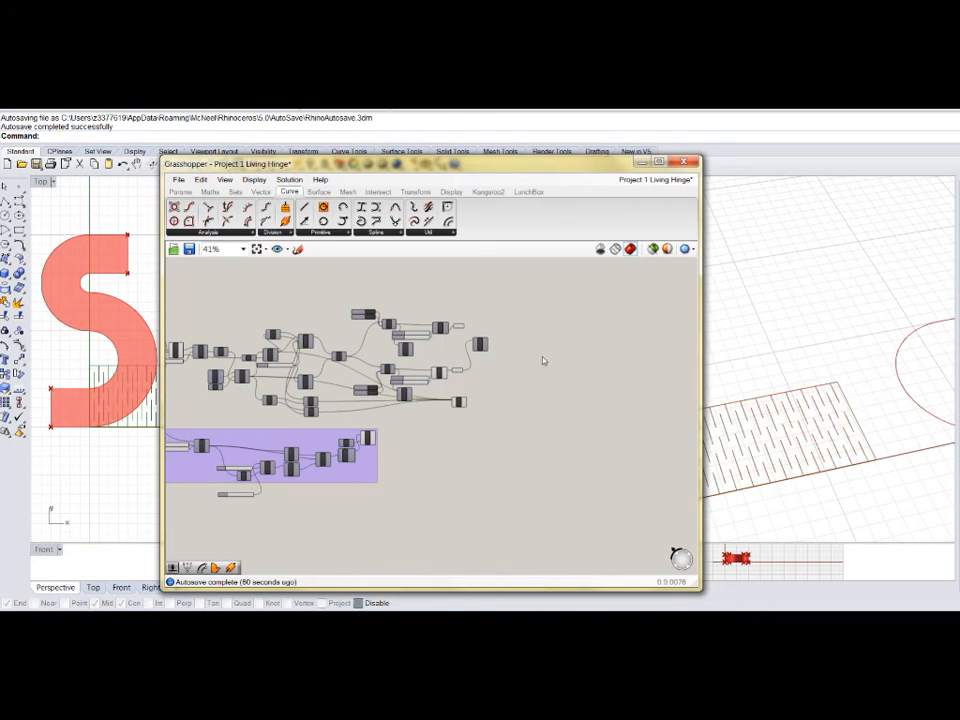
right_click(437, 373)
click(470, 398)
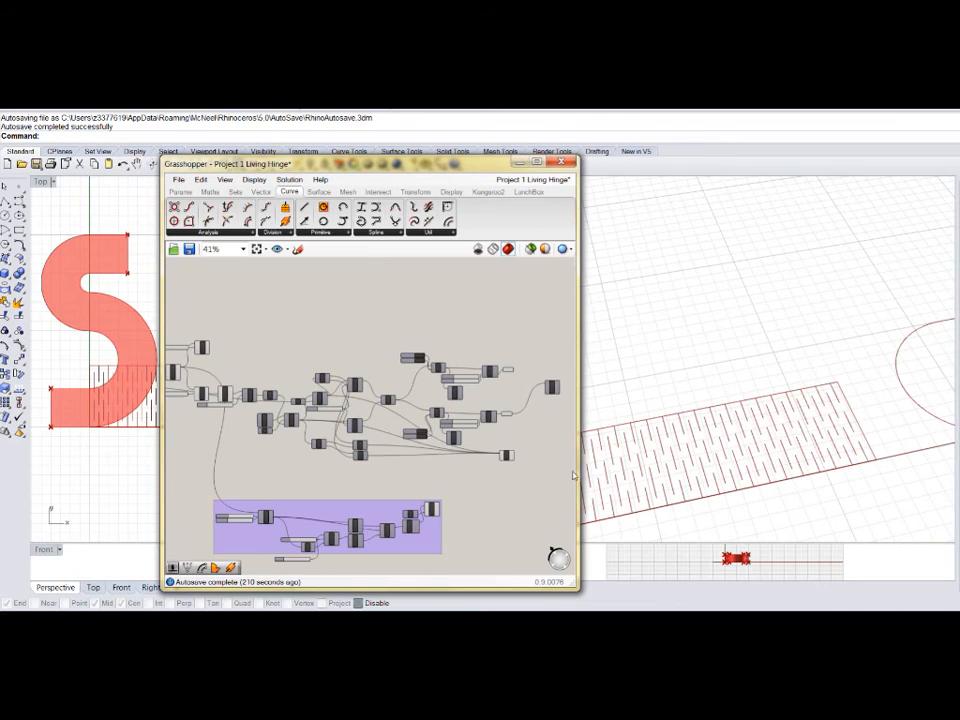
Step: Group all the flat strip components, from the DeBrep and its Index slider through to Join Curves
drag(561, 476, 227, 304)
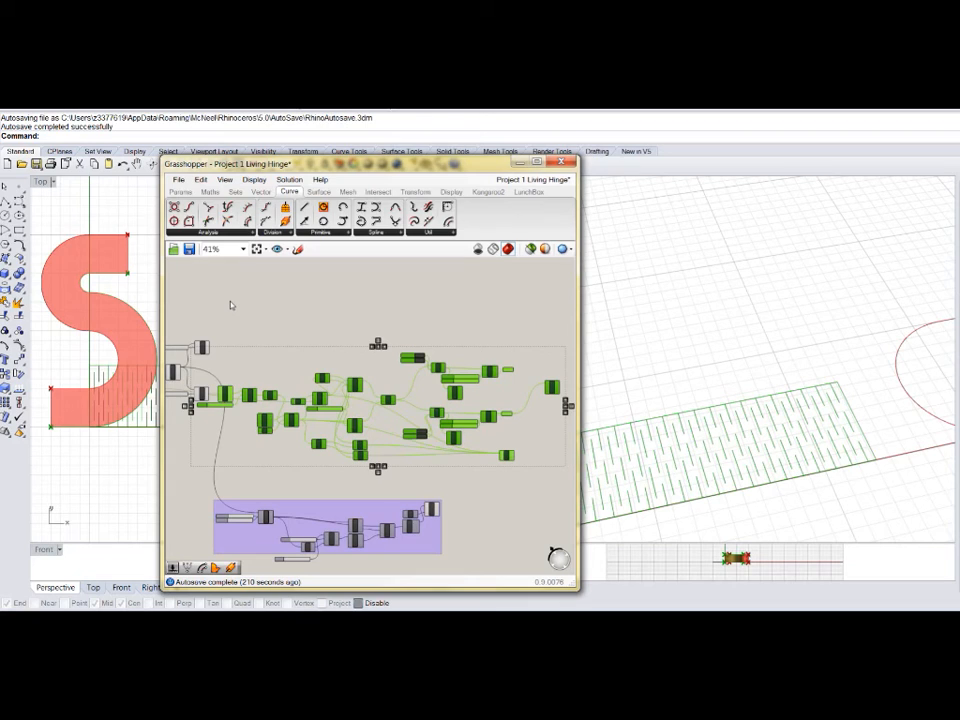
right_click(275, 326)
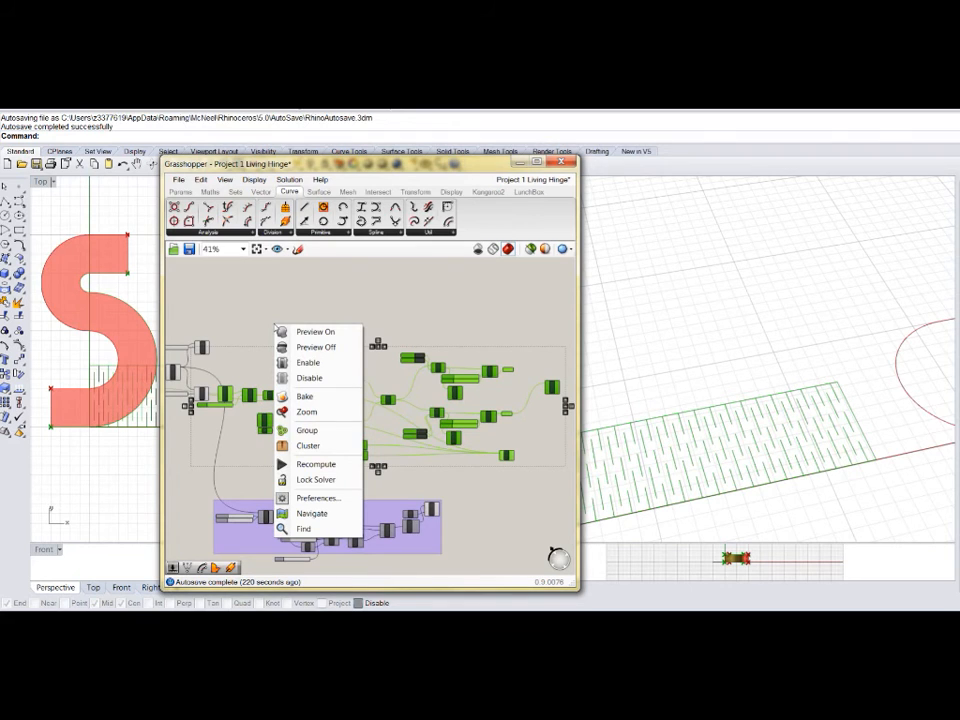
click(310, 430)
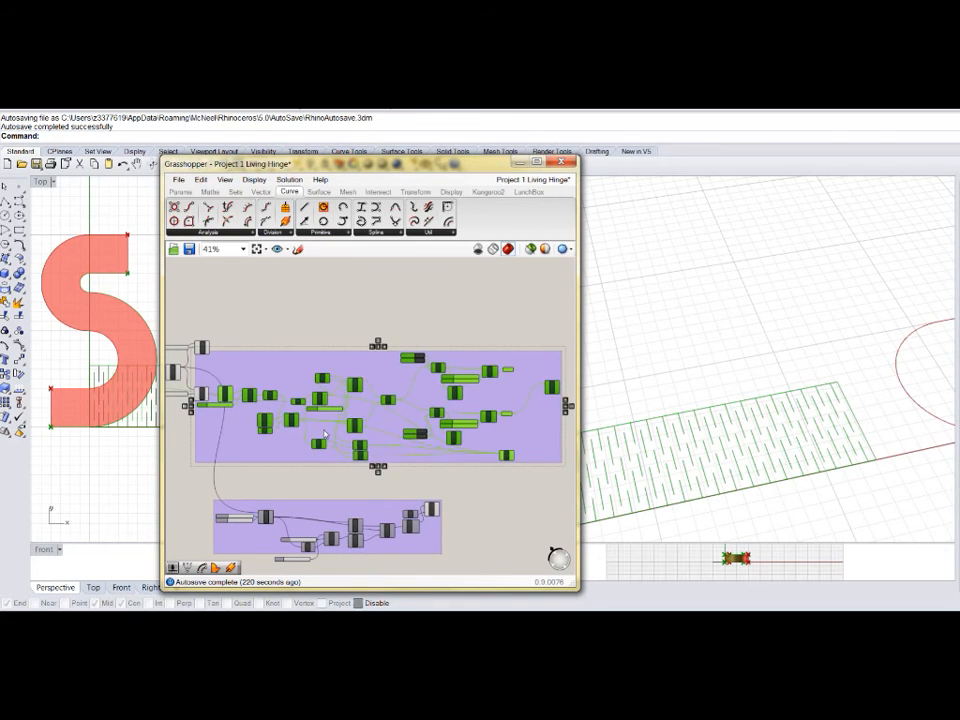
Step: Move the new strip group clear of the List Item components and align the lower group's starting edge with it
mouse_move(289, 366)
mouse_down()
mouse_move(326, 377)
mouse_move(322, 390)
mouse_up()
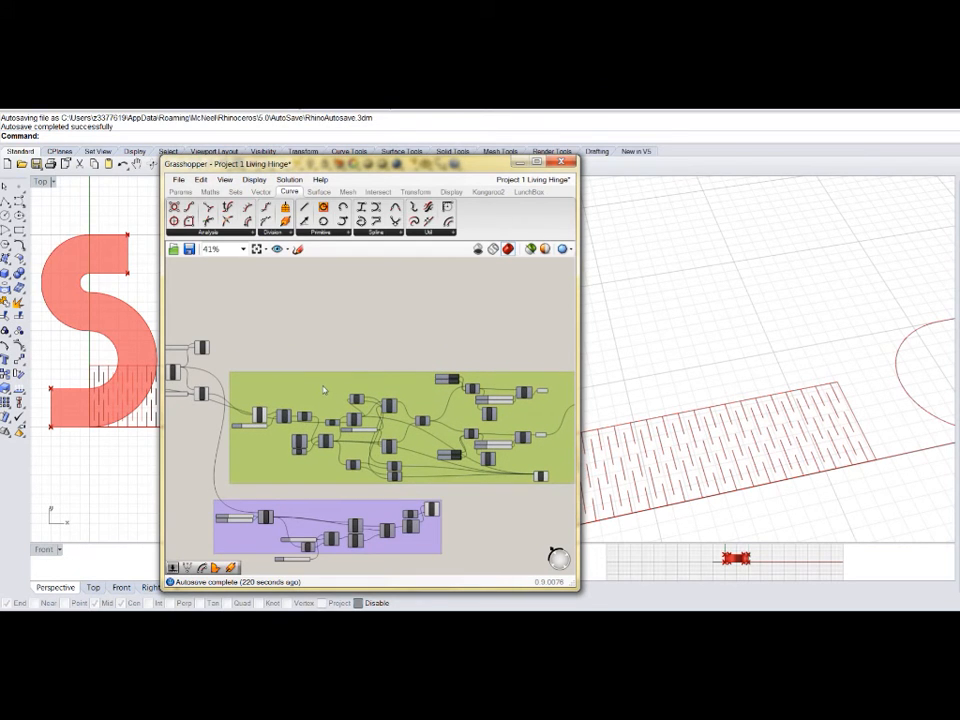
drag(316, 507, 336, 507)
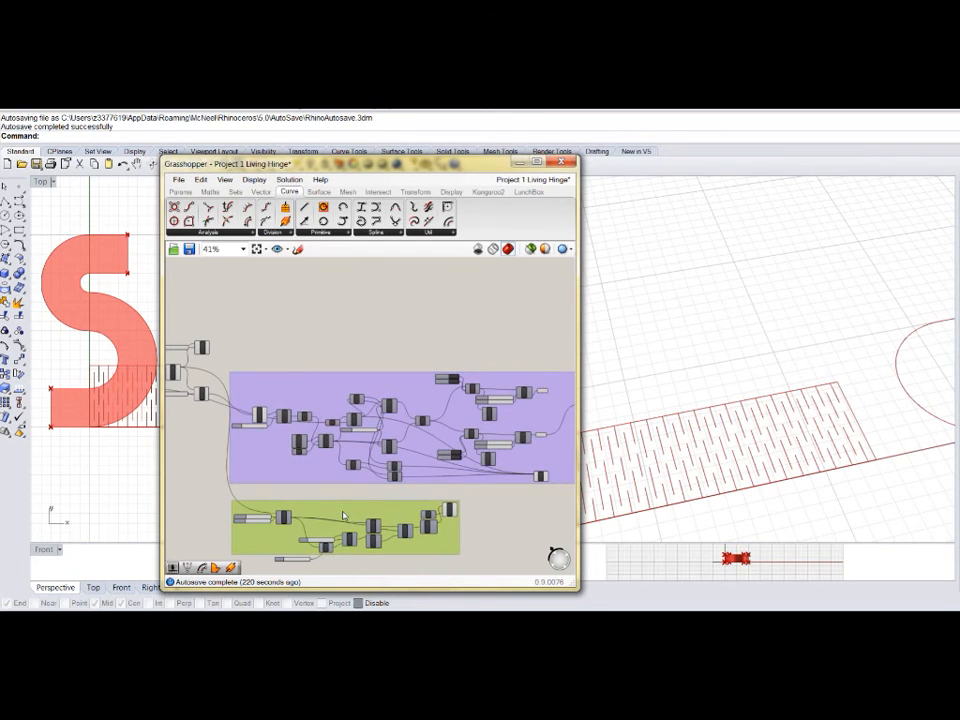
click(371, 383)
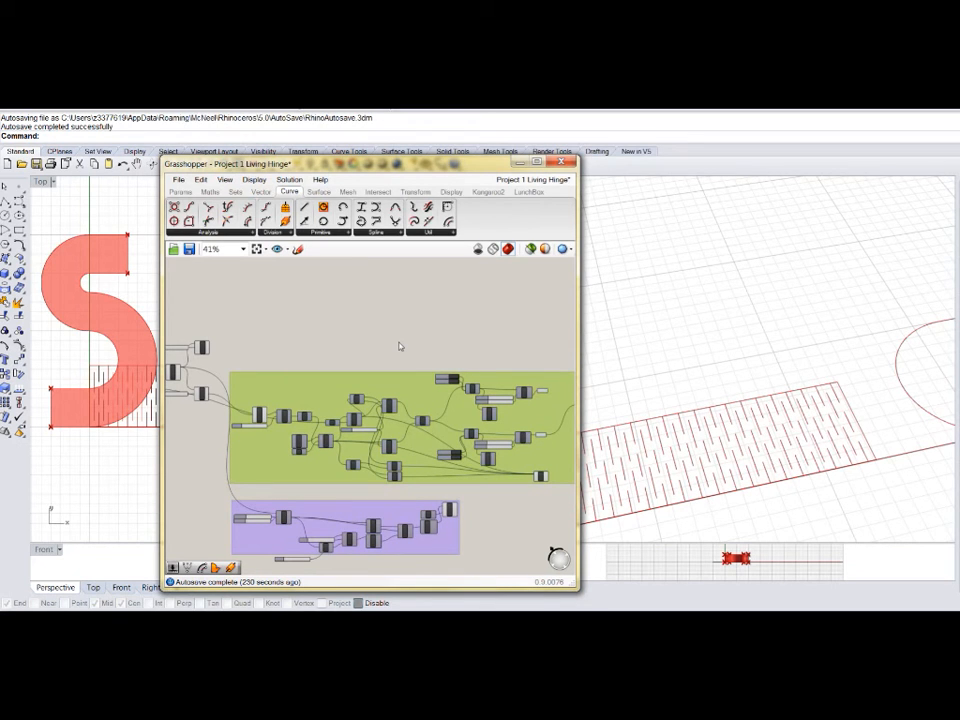
Step: Examine the flat hinge strip next to the S model and the side face picked by the lower List Item
right_drag(836, 379, 774, 360)
scroll(775, 363, down, 5)
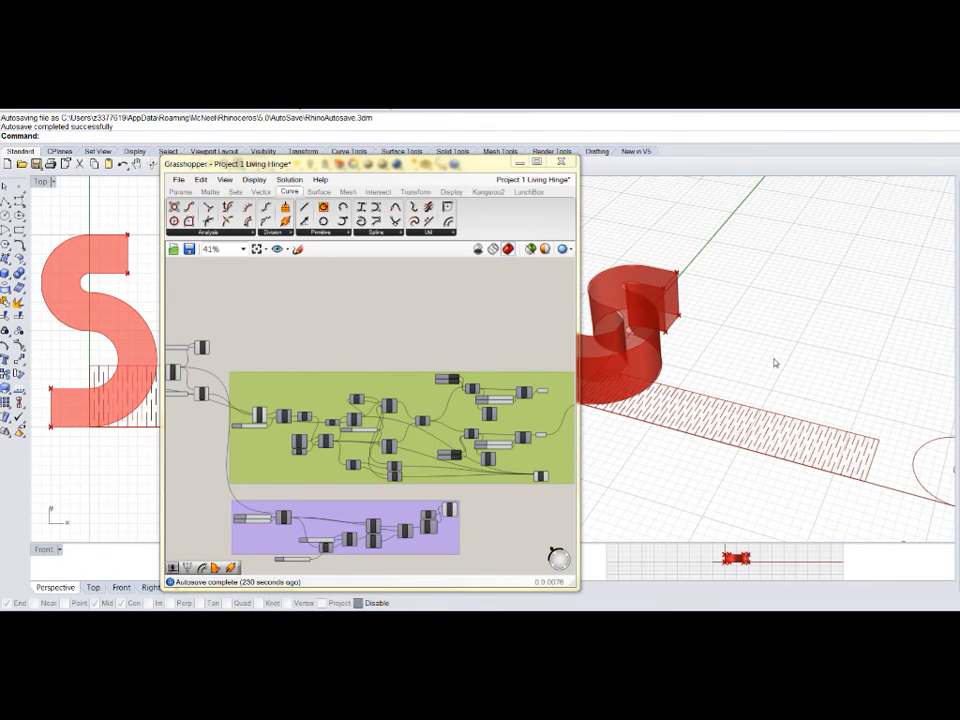
click(201, 394)
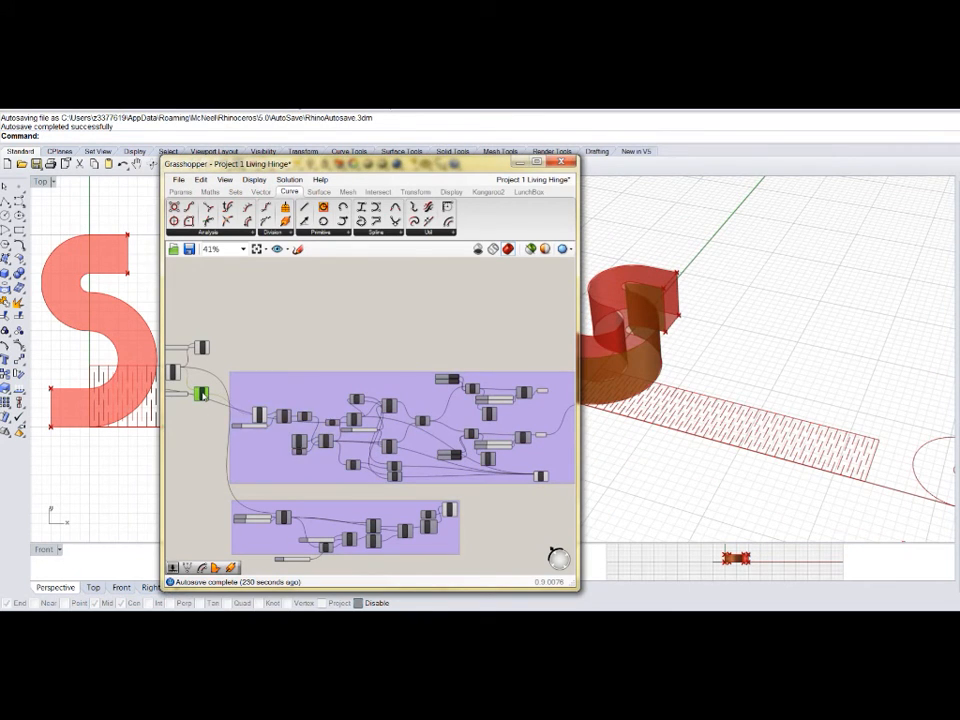
right_drag(678, 354, 692, 369)
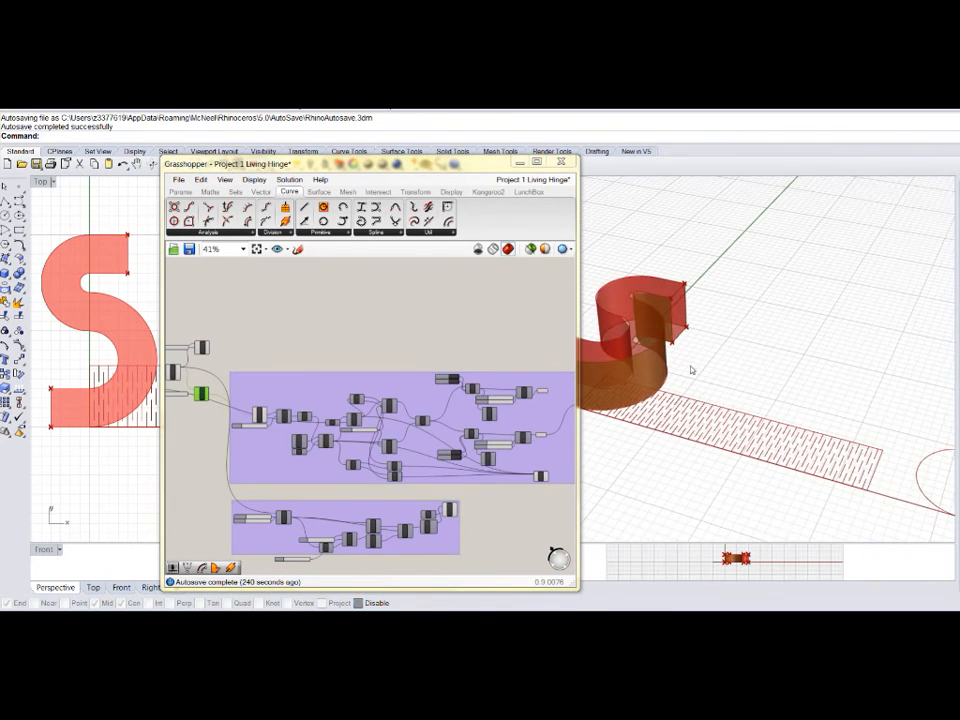
scroll(692, 369, down, 3)
drag(558, 496, 544, 378)
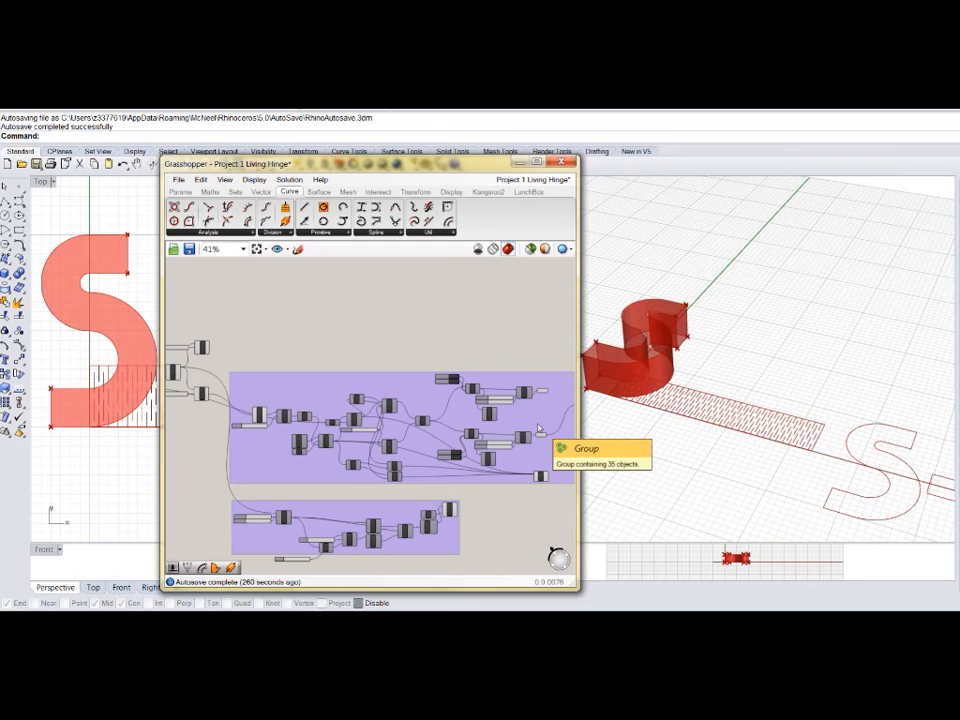
scroll(538, 428, up, 3)
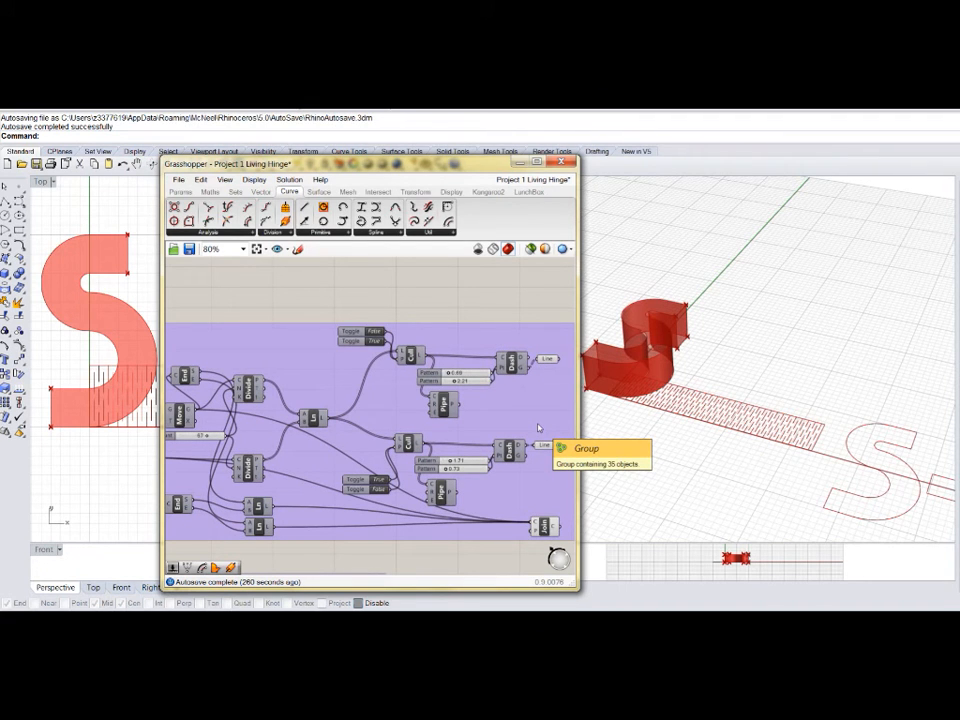
right_drag(760, 460, 761, 508)
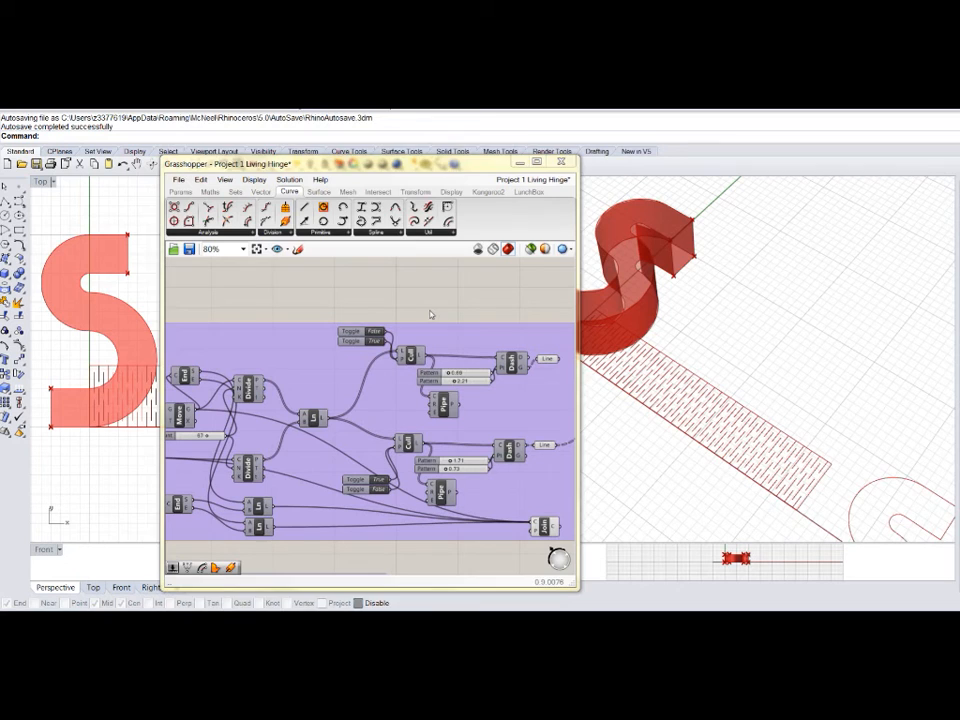
Step: Duplicate the whole flat strip group and place the copy directly above the original
scroll(481, 446, down, 5)
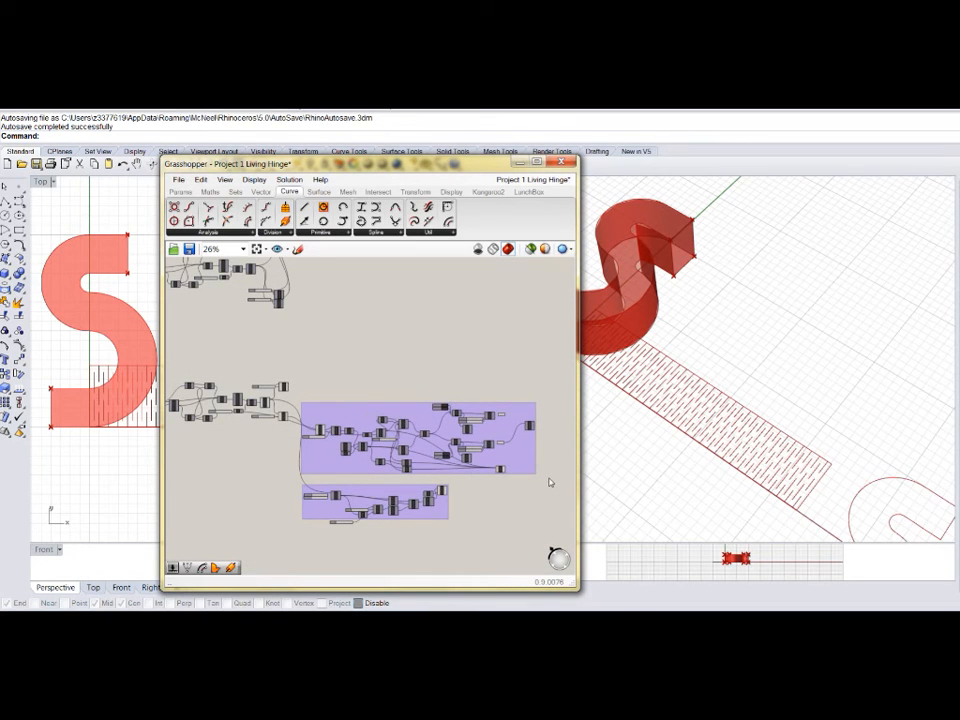
click(512, 462)
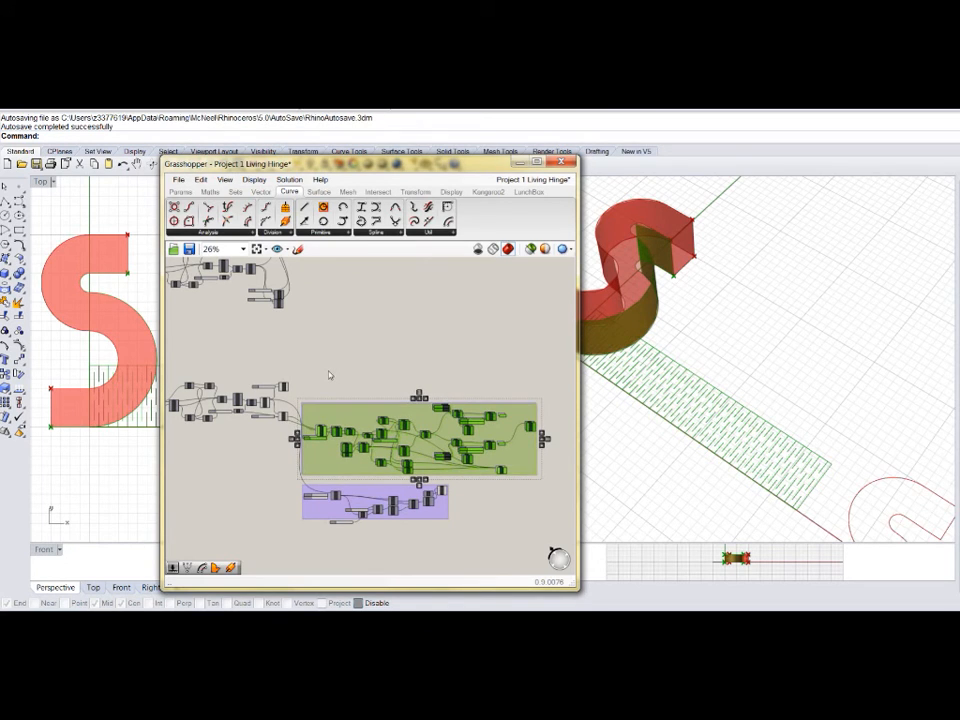
alt+drag(360, 415, 358, 338)
click(247, 472)
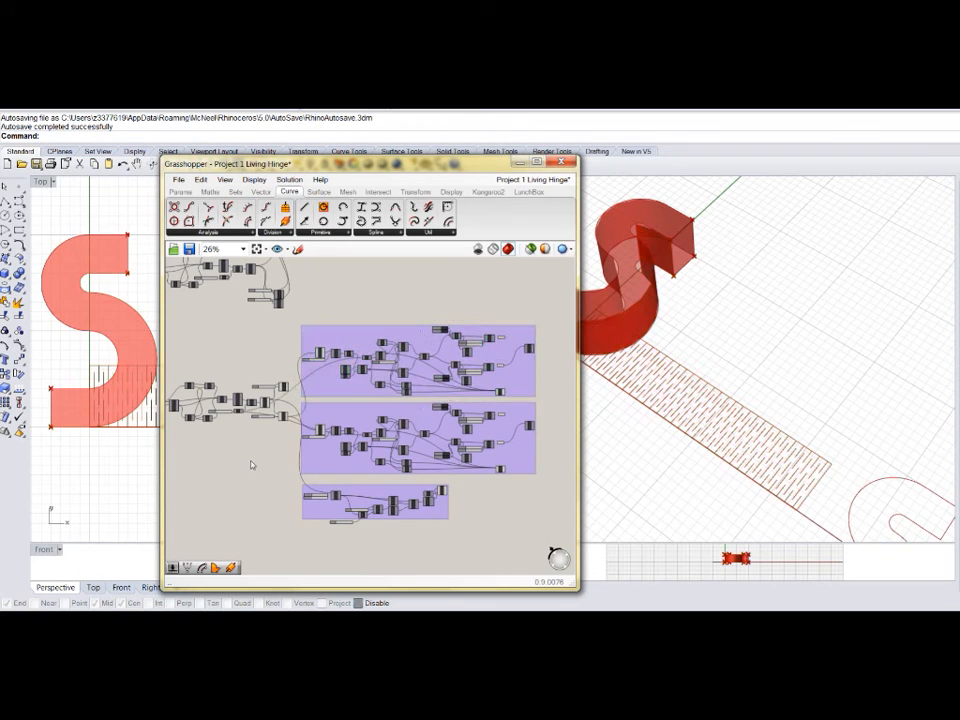
Step: Compare in the Perspective view which side faces of the S the upper and lower List Item components pick
scroll(298, 390, up, 4)
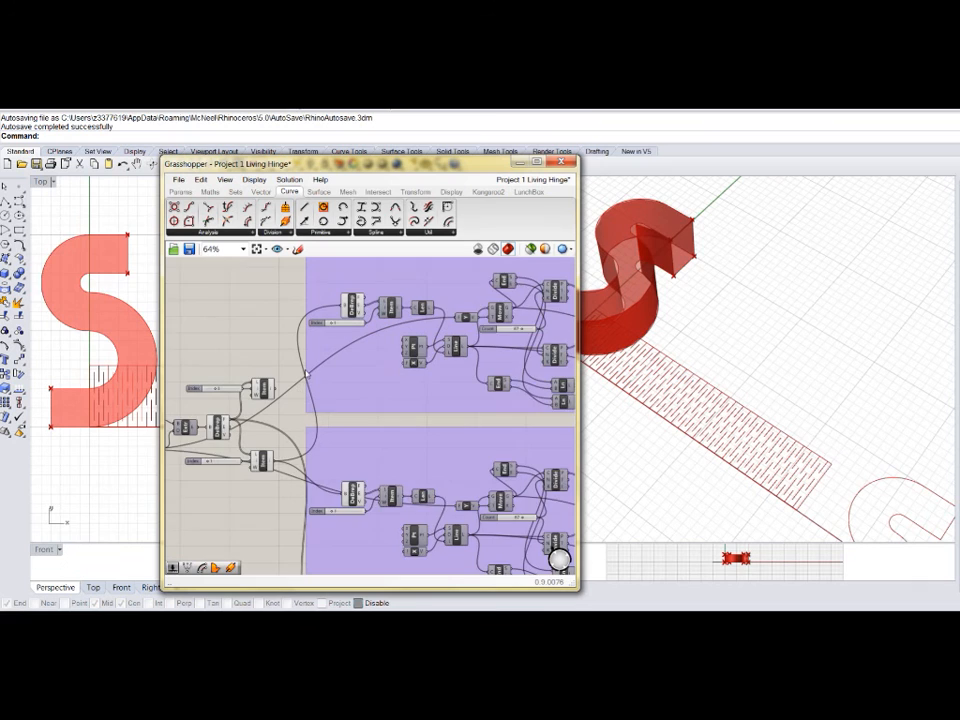
scroll(307, 374, up, 1)
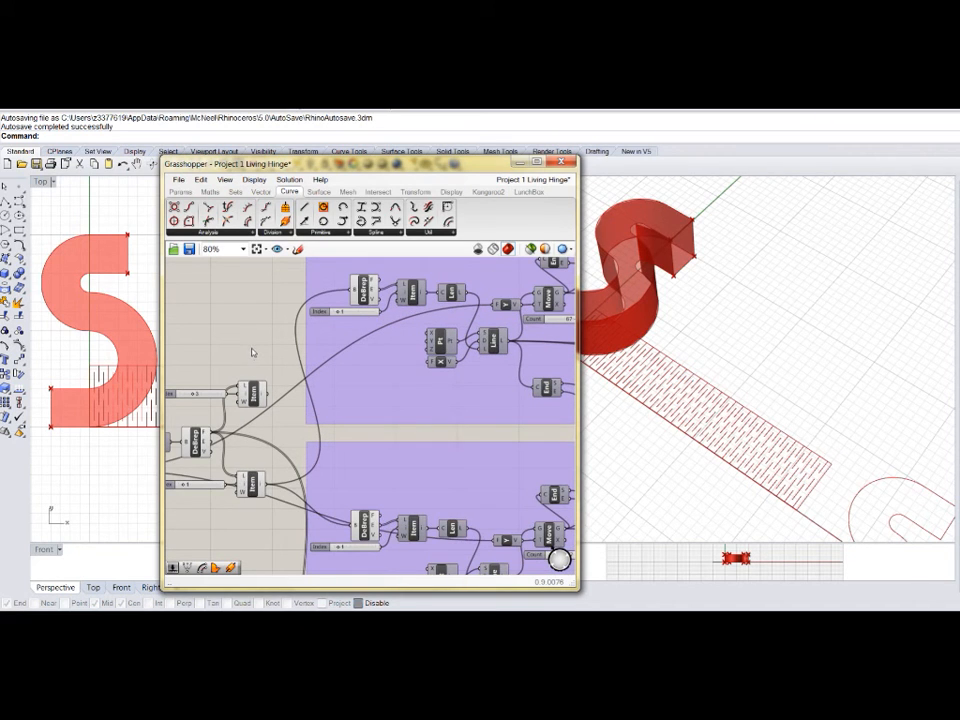
click(254, 392)
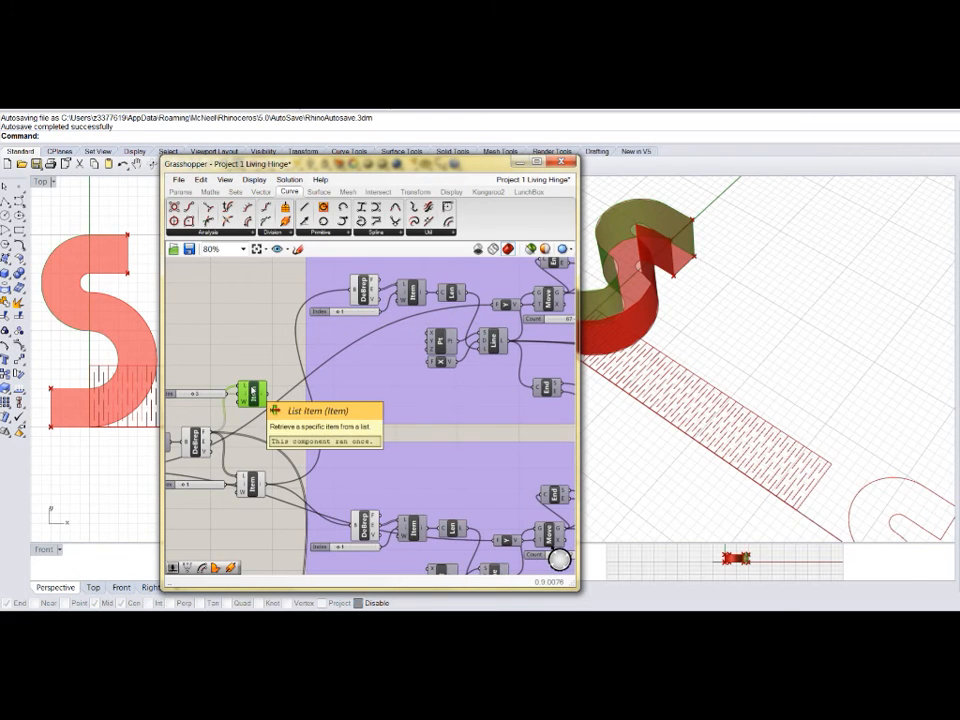
right_drag(653, 313, 829, 318)
scroll(829, 318, down, 10)
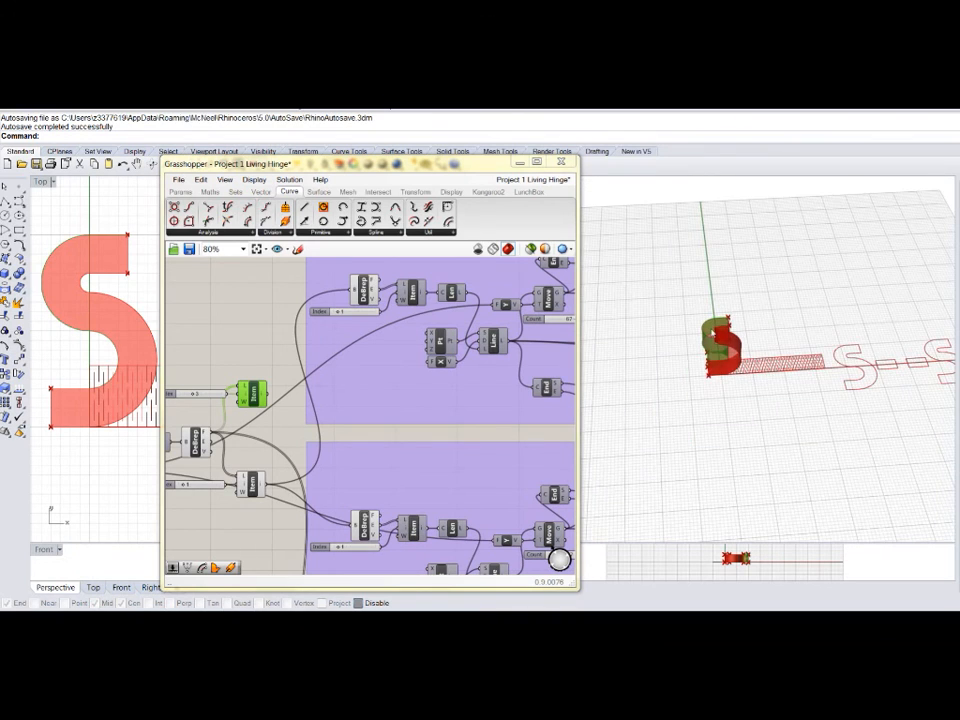
scroll(712, 333, up, 10)
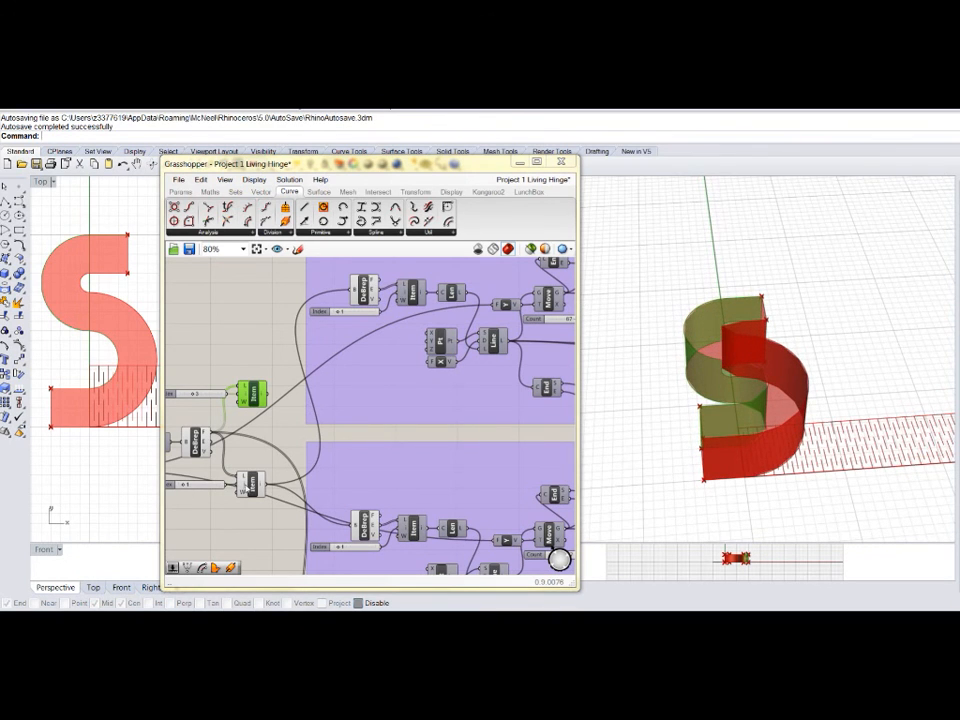
click(252, 485)
right_drag(780, 459, 701, 441)
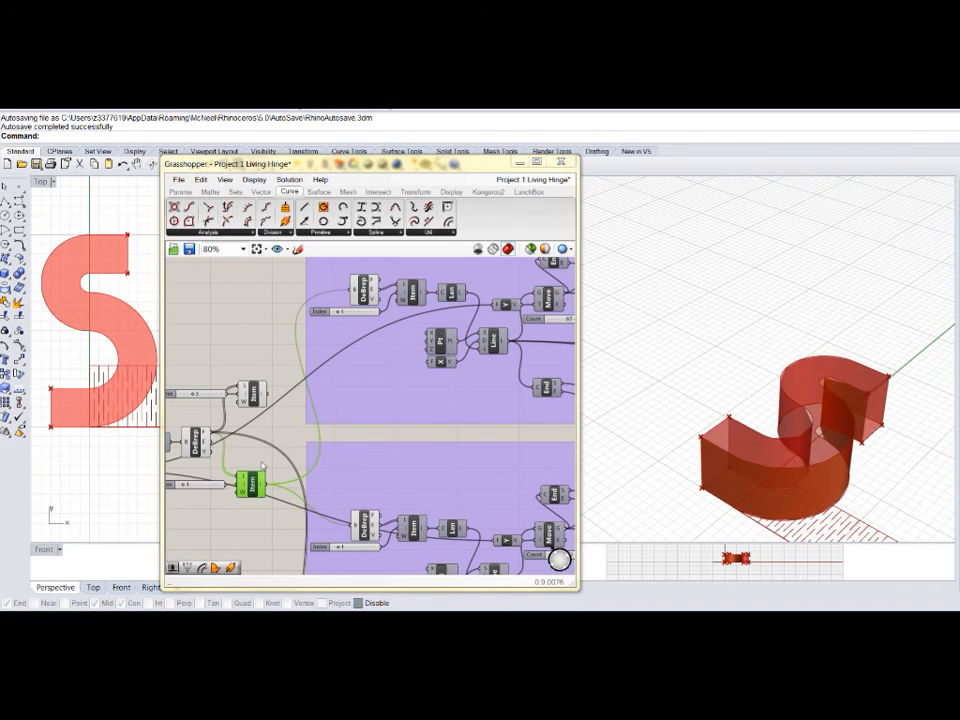
scroll(268, 348, down, 5)
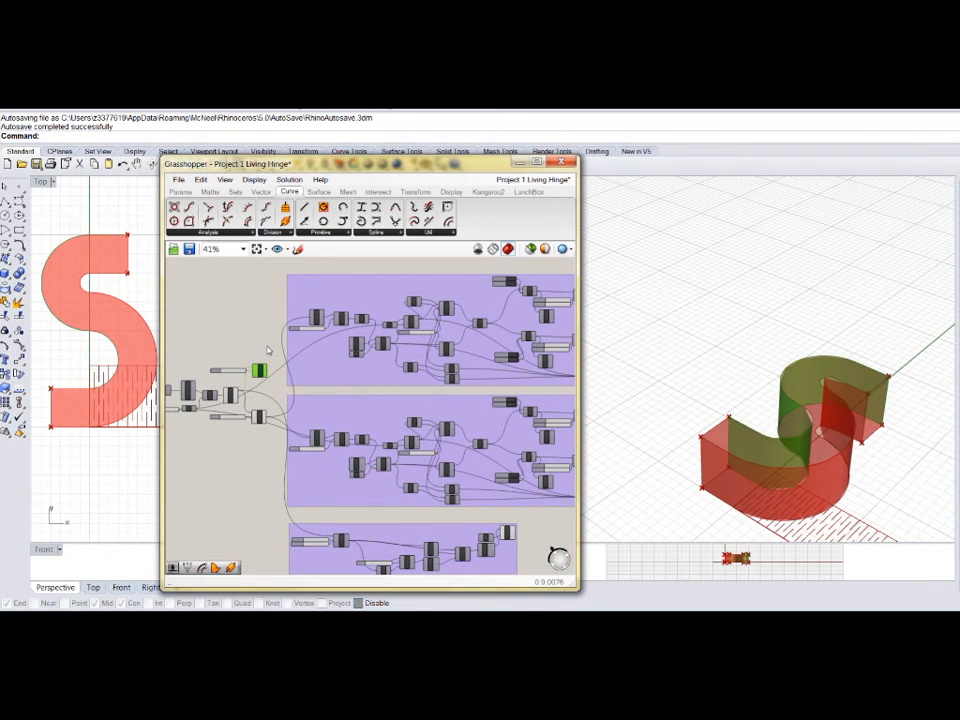
Step: Feed the face picked by the upper List Item into the Deconstruct Brep component of the upper strip group
scroll(268, 349, up, 5)
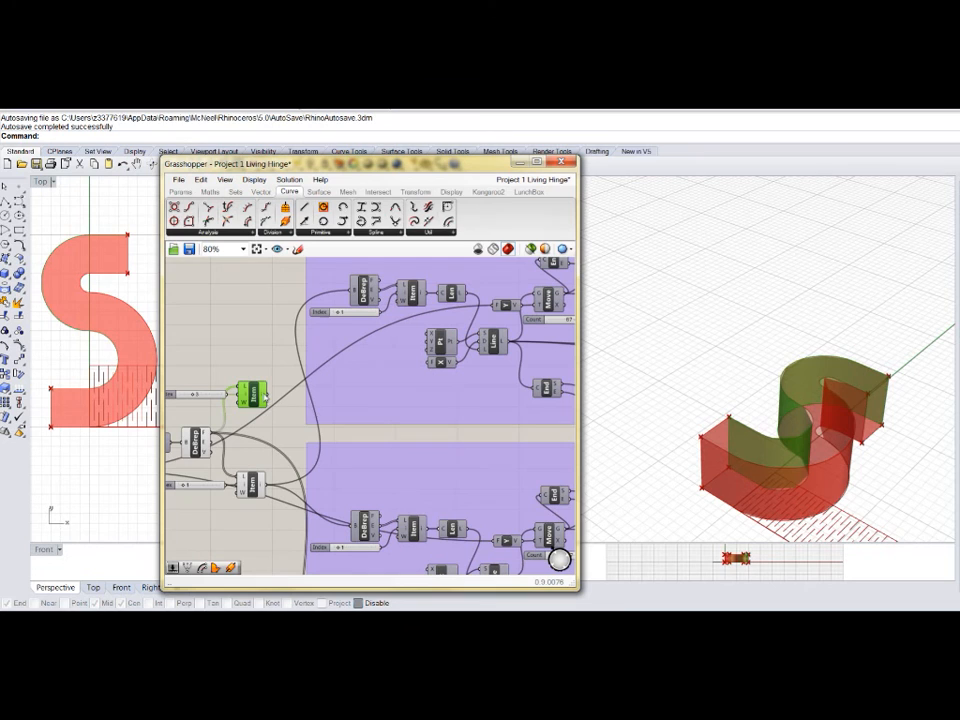
mouse_move(268, 395)
mouse_down()
mouse_move(310, 319)
mouse_move(350, 294)
mouse_up()
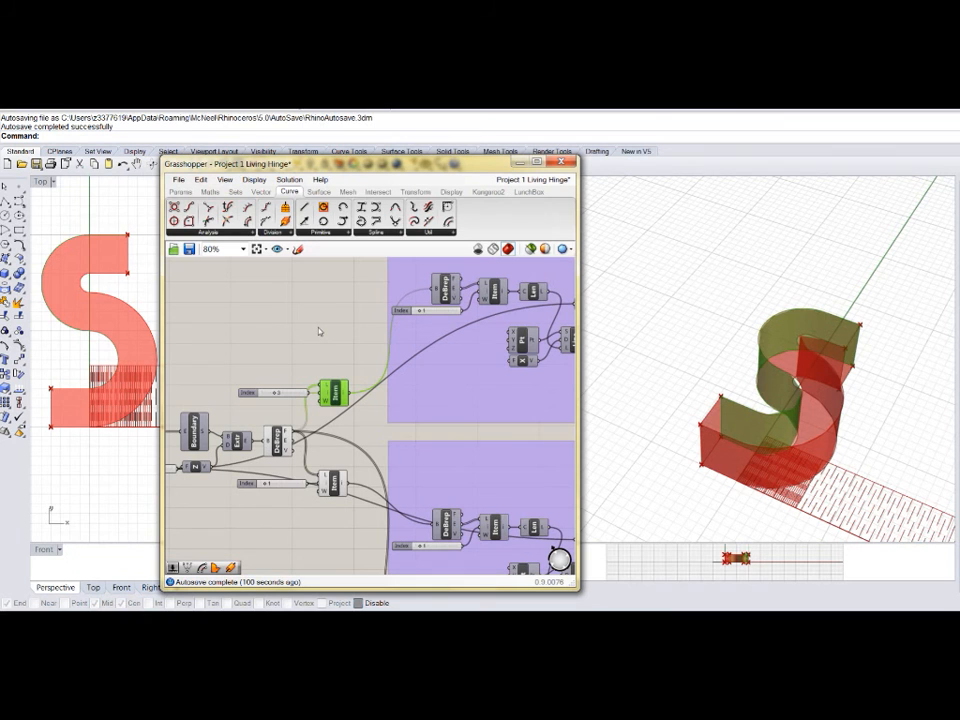
right_drag(777, 484, 738, 446)
scroll(738, 446, down, 3)
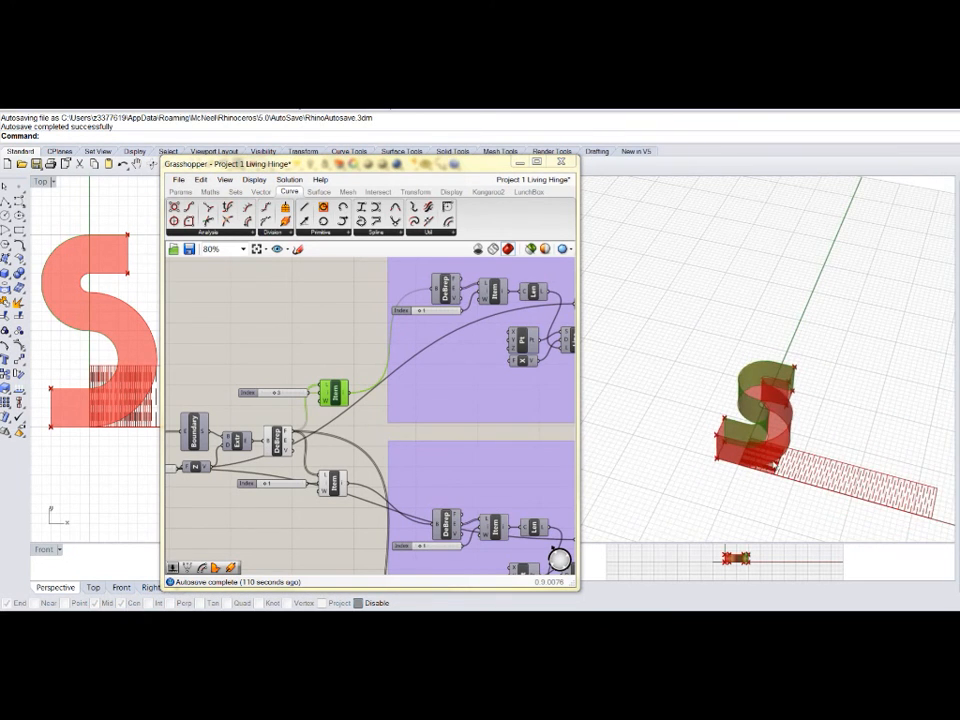
scroll(773, 458, up, 5)
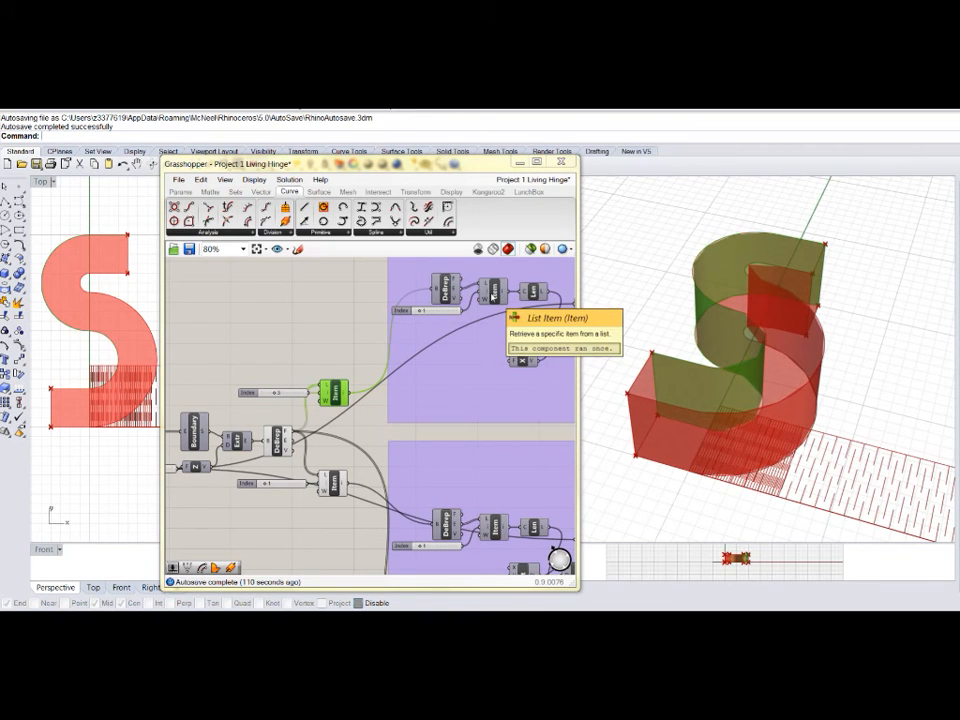
Step: Set the edge List Item's index slider in the upper strip group to 2
mouse_move(456, 291)
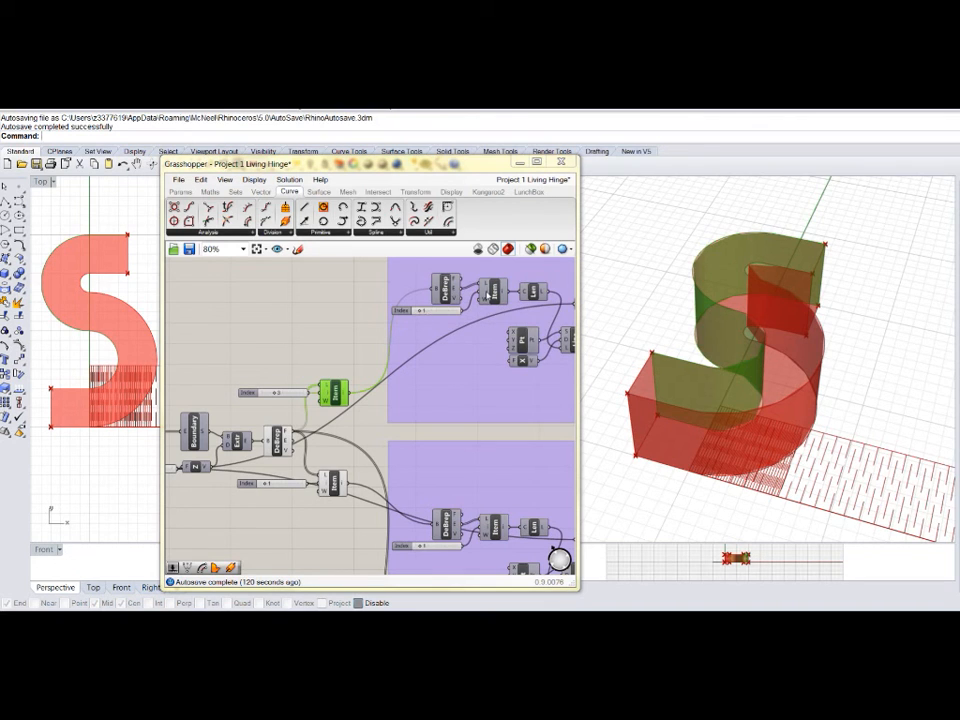
mouse_move(486, 295)
drag(421, 311, 427, 312)
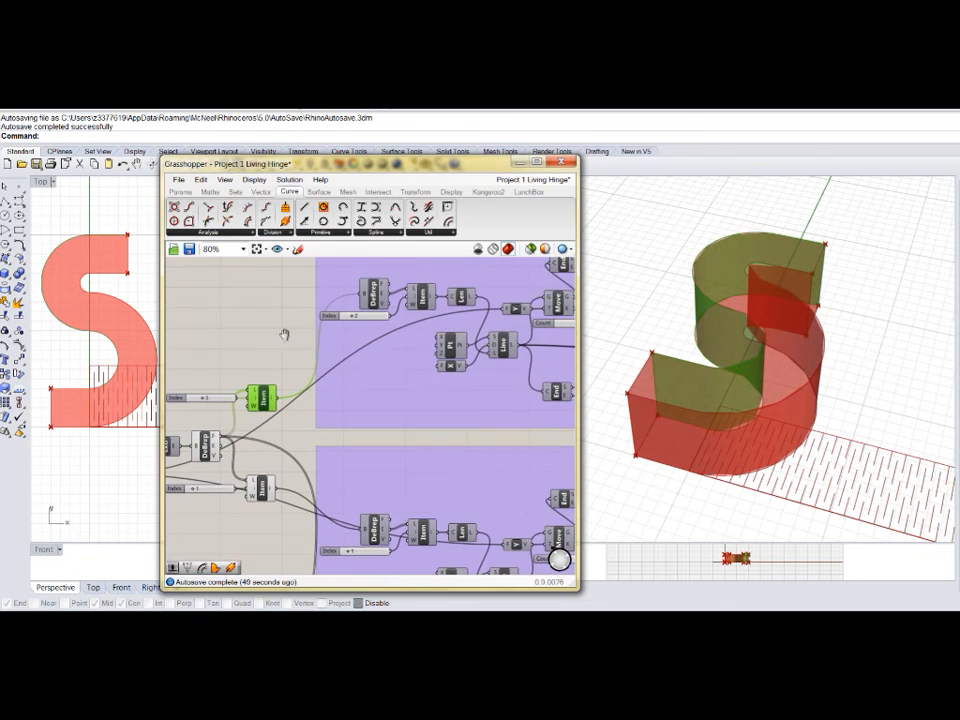
Step: Add a number slider driving the Y coordinate of the upper group's start point and set it to 7 to separate the two strips
scroll(287, 336, down, 5)
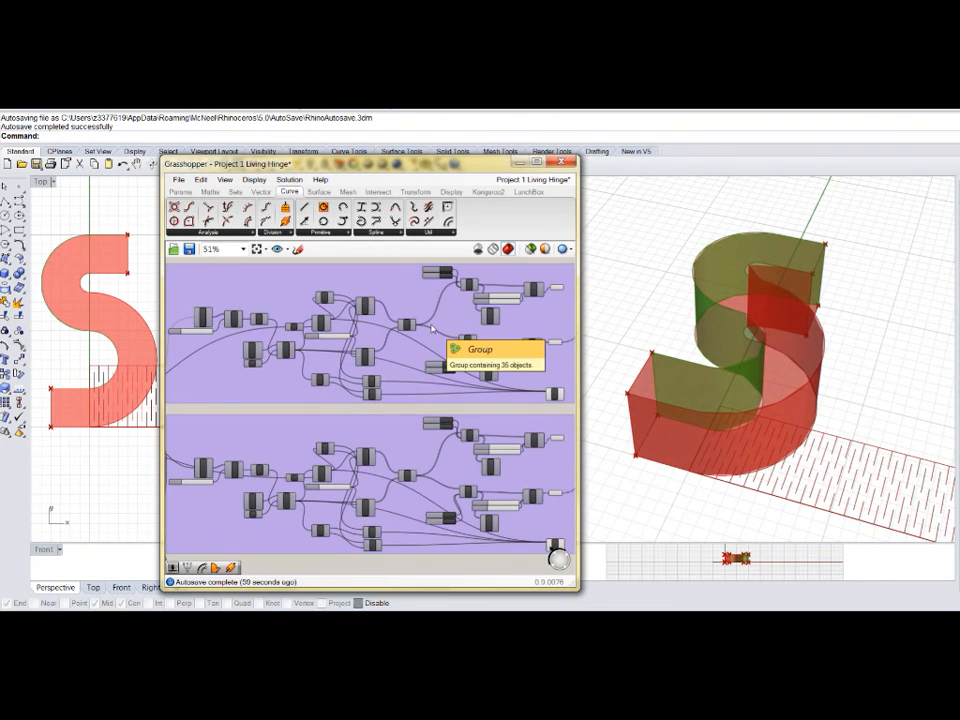
scroll(380, 391, down, 3)
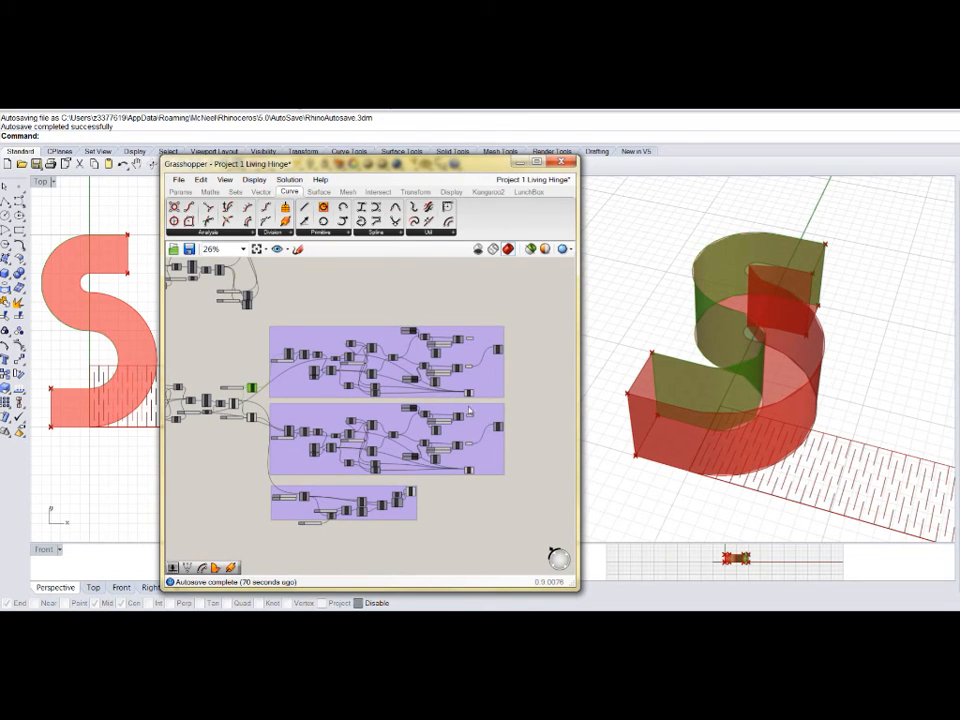
scroll(444, 433, up, 4)
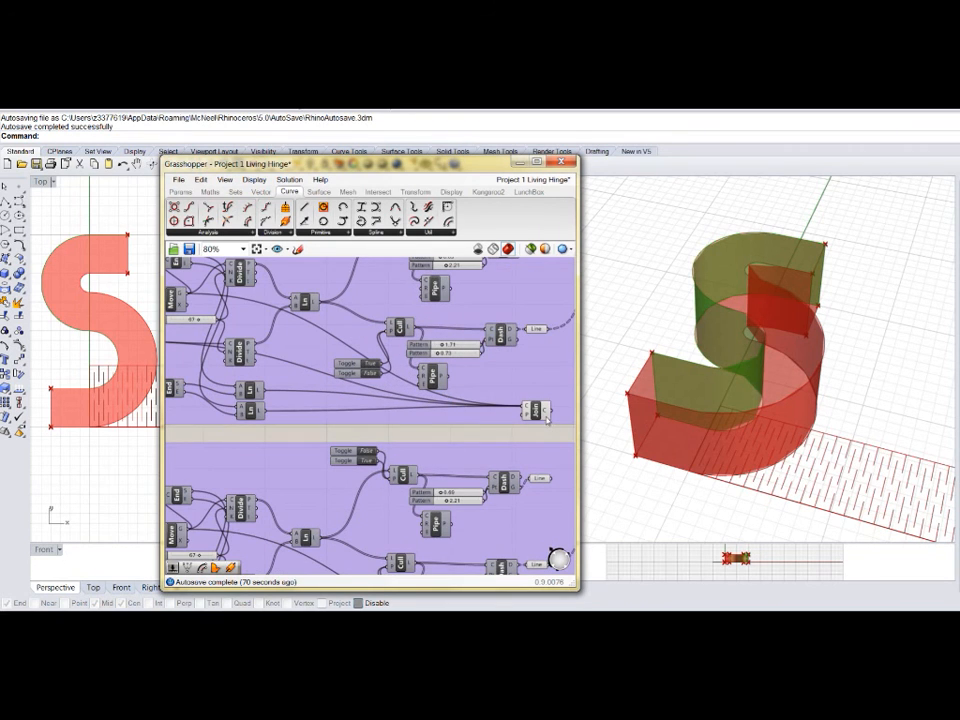
mouse_move(545, 418)
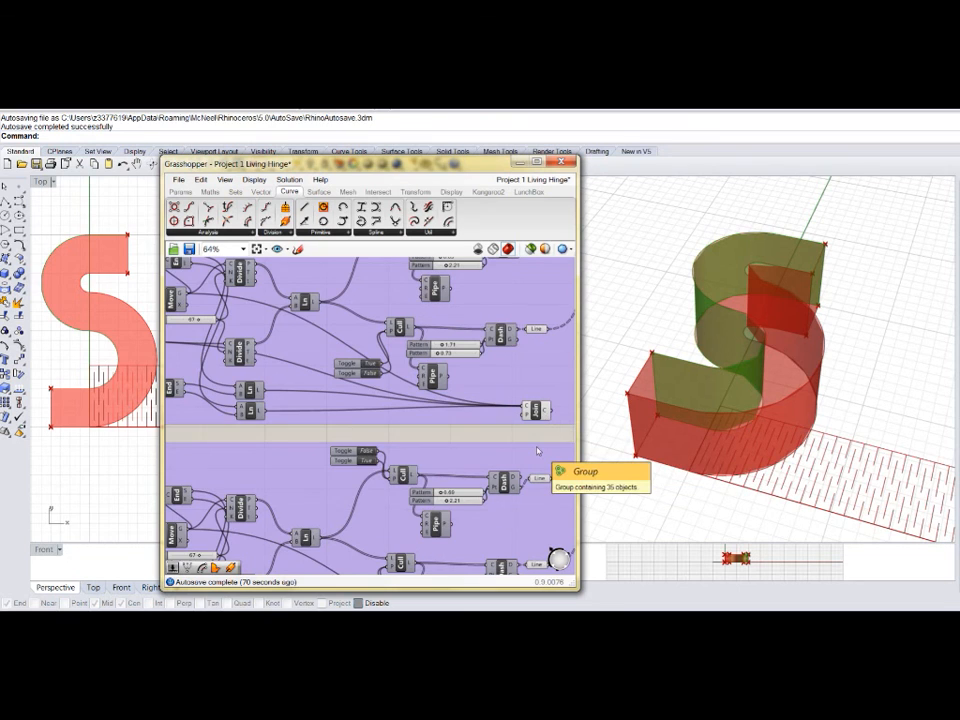
scroll(537, 451, down, 1)
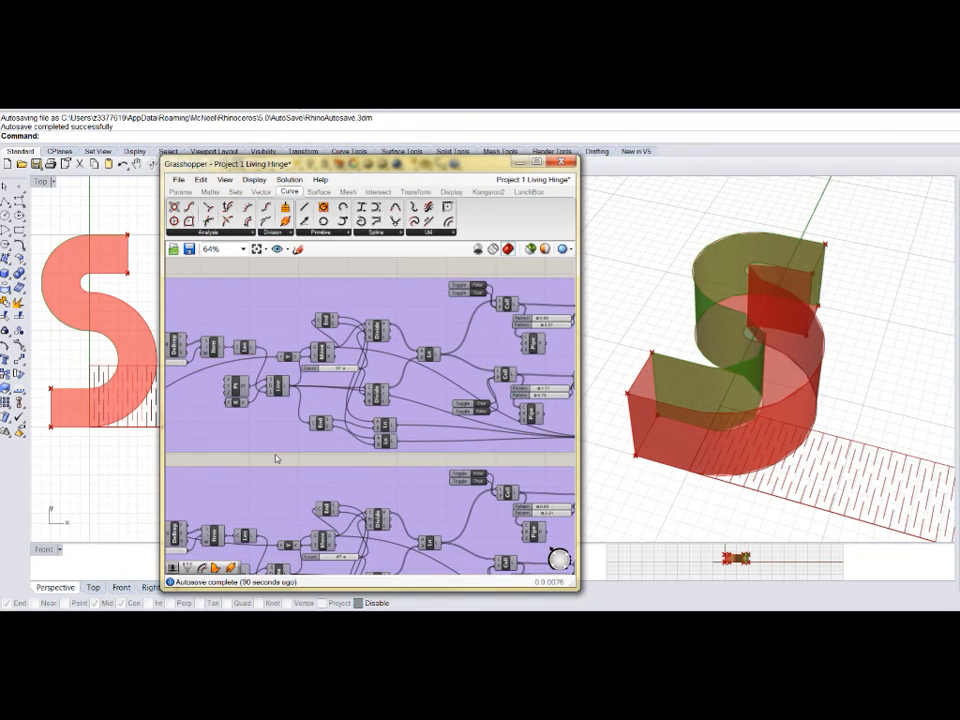
mouse_move(280, 386)
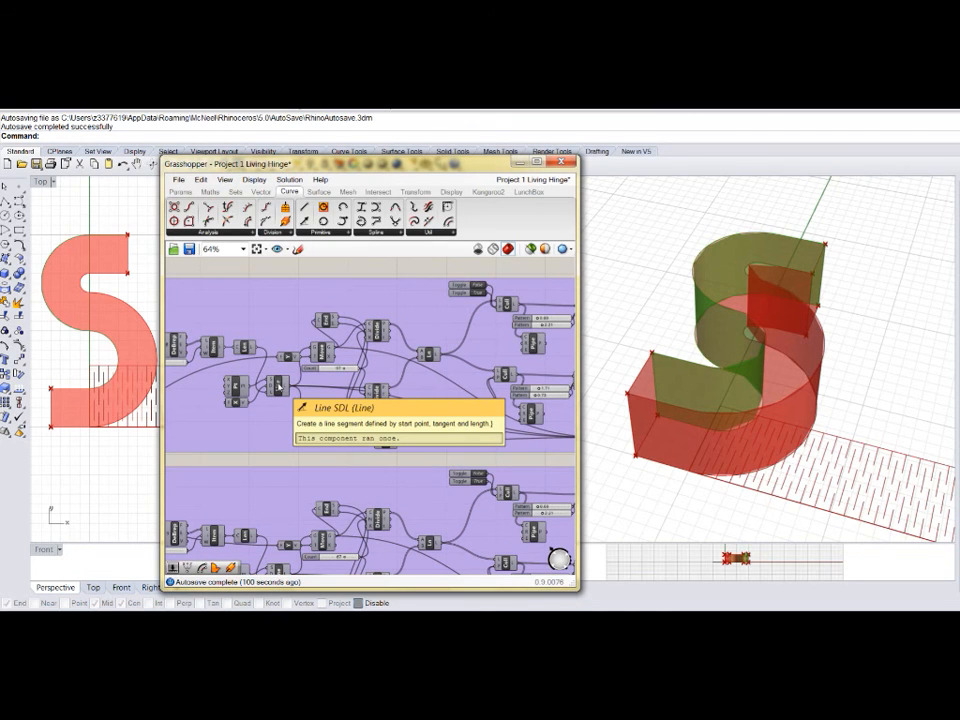
mouse_move(235, 393)
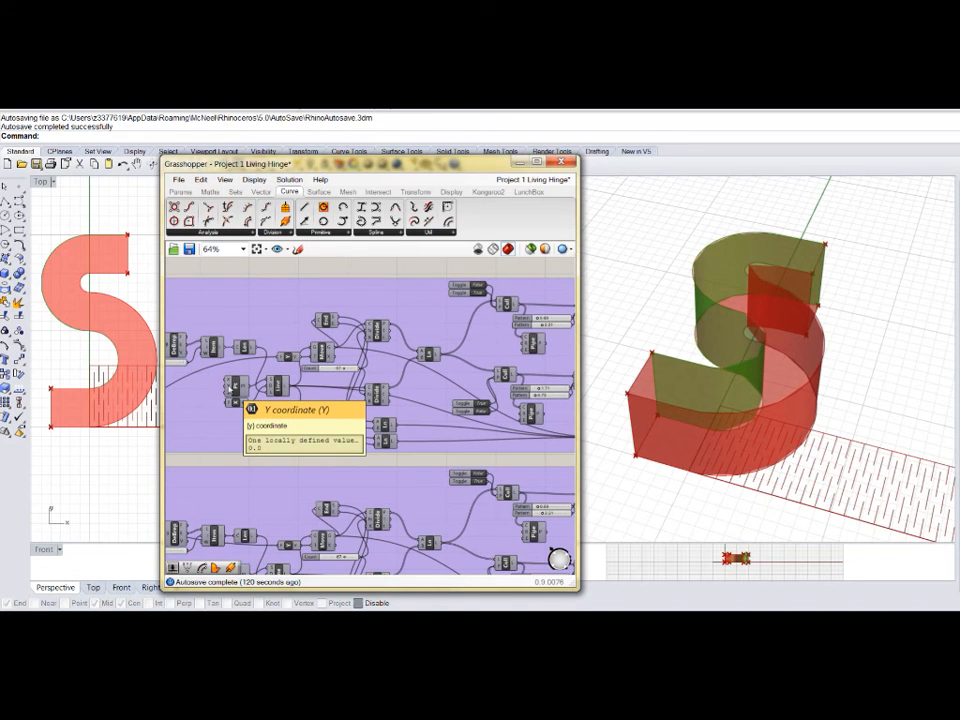
double_click(298, 266)
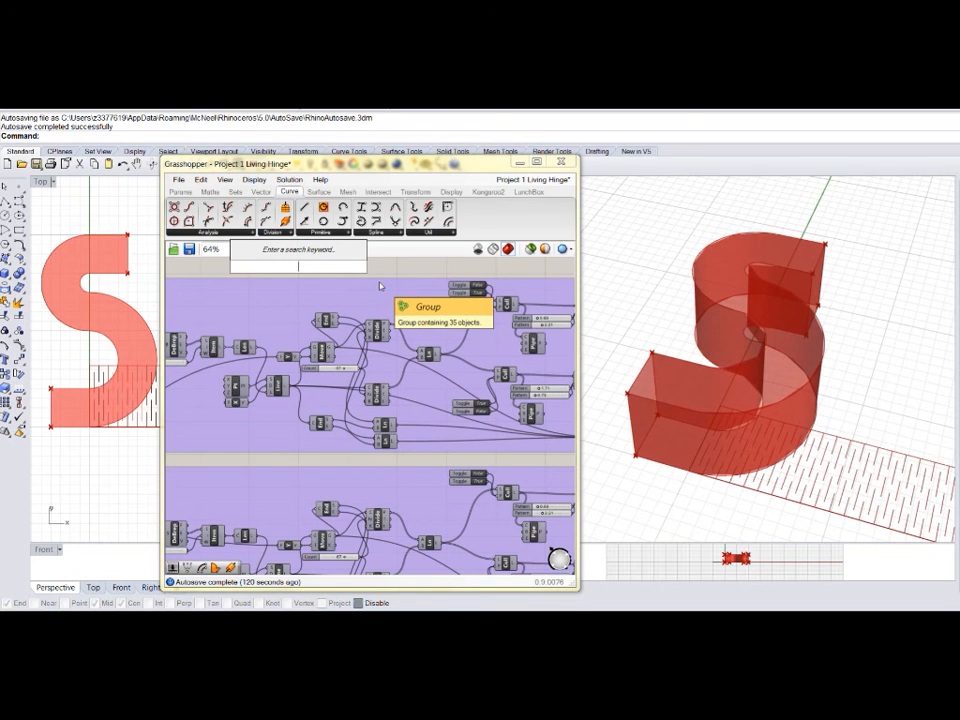
text(12)
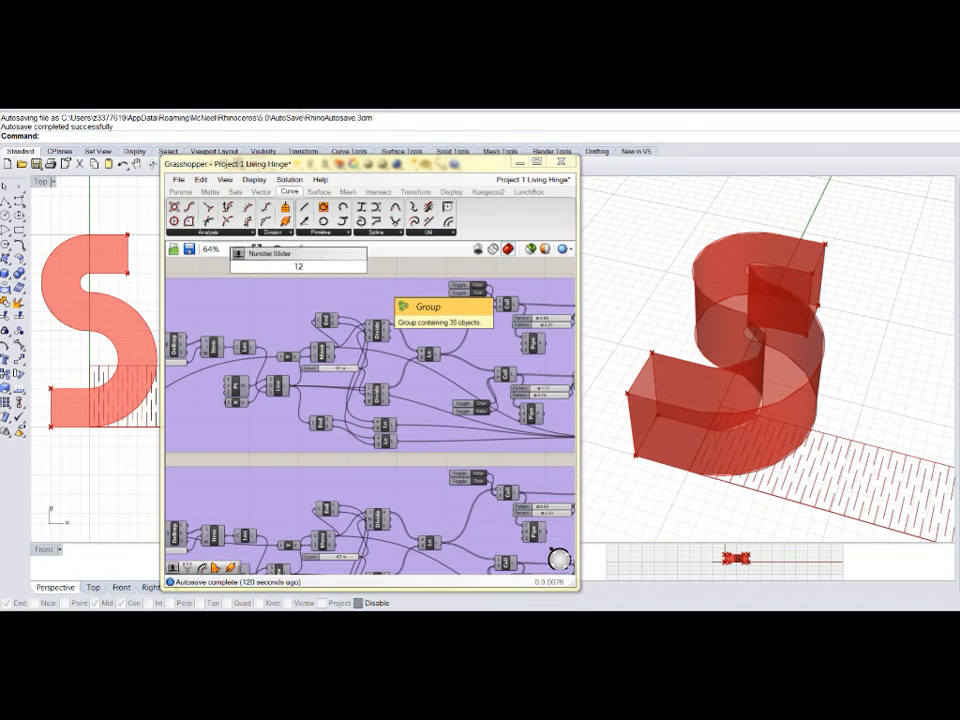
key(Return)
mouse_move(316, 268)
mouse_down()
mouse_move(214, 402)
mouse_move(203, 389)
mouse_move(224, 392)
mouse_up()
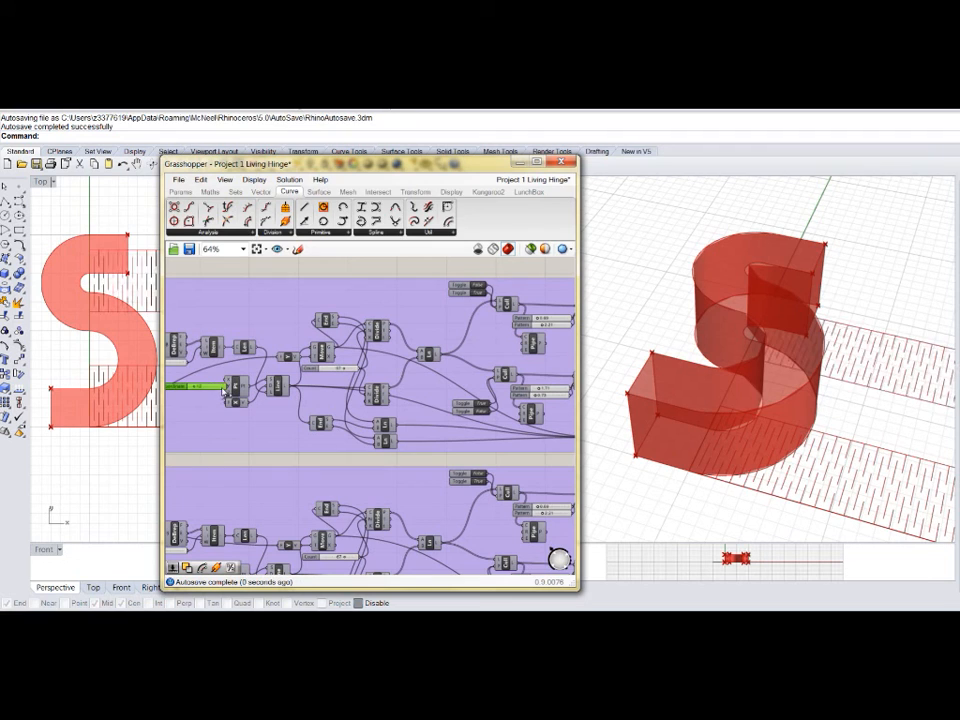
drag(196, 389, 194, 389)
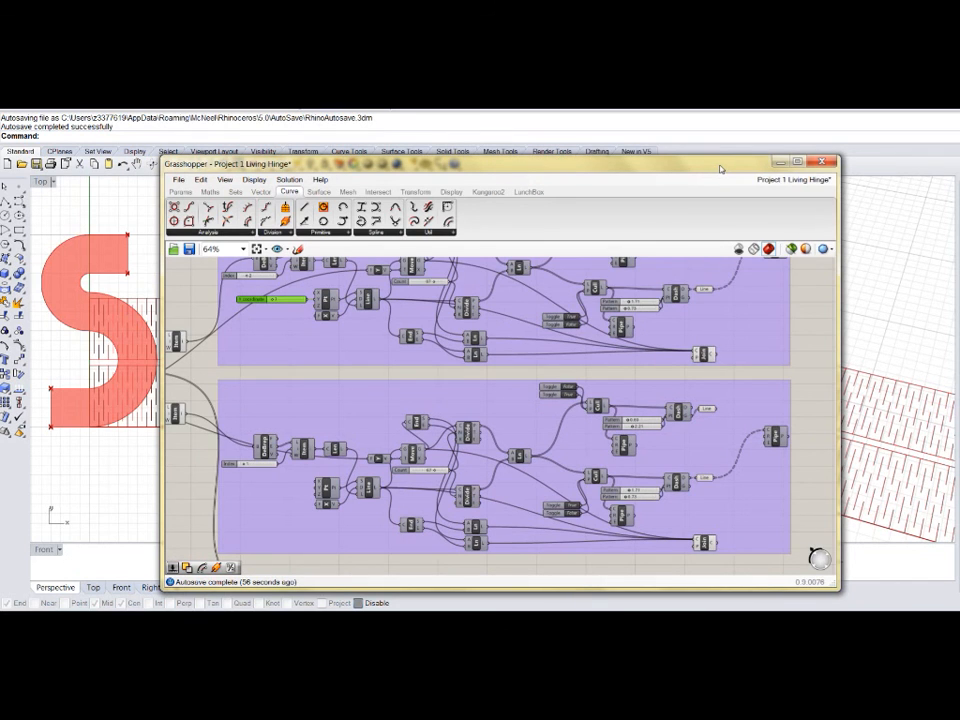
Step: Examine both grouped strip definitions and the two flat hinge strips beside the S model in the Perspective view
right_drag(810, 328, 724, 341)
scroll(791, 343, down, 2)
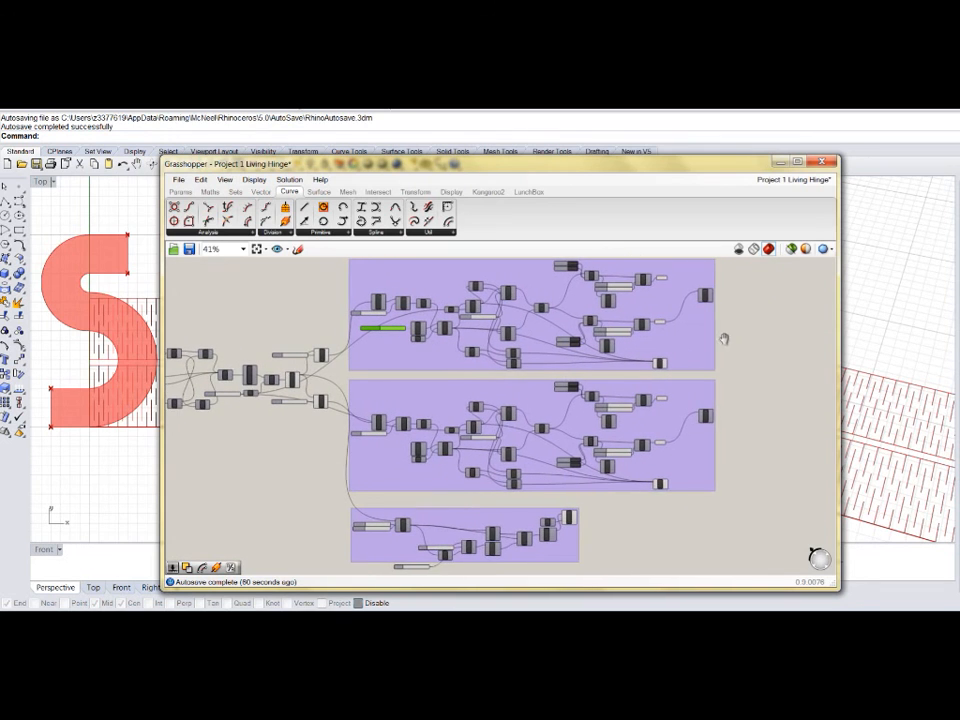
scroll(724, 344, up, 1)
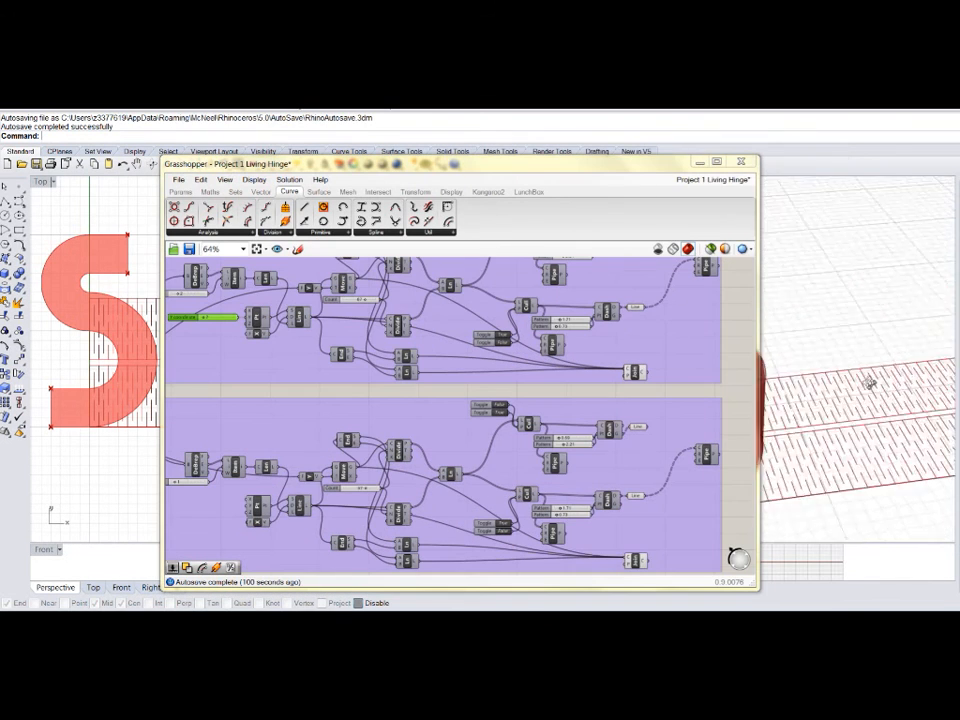
right_drag(835, 396, 864, 431)
scroll(850, 433, down, 5)
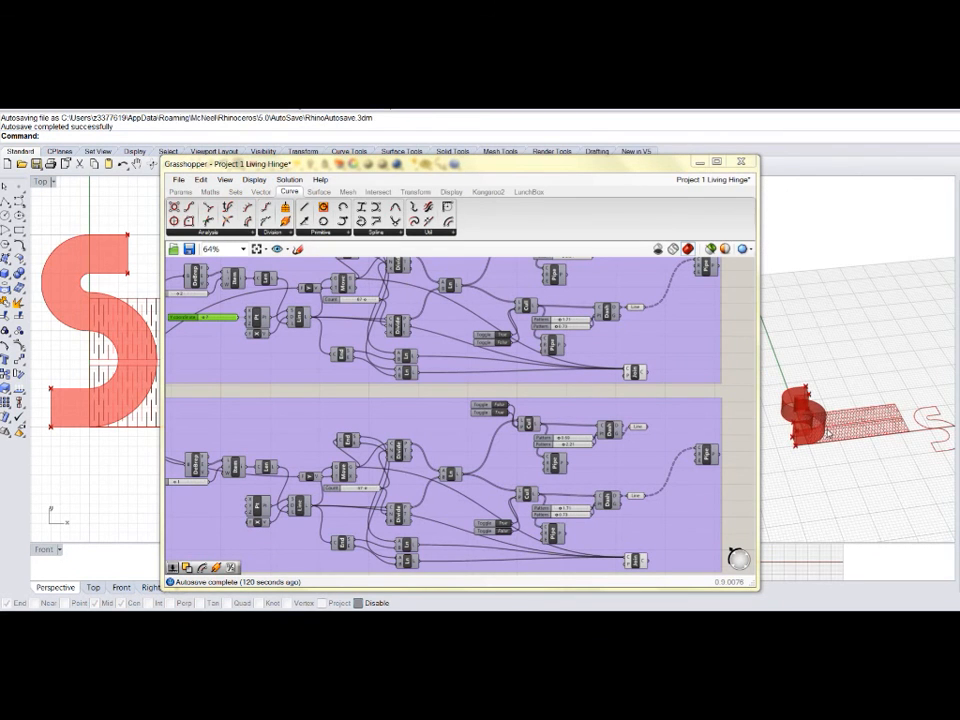
scroll(828, 432, down, 3)
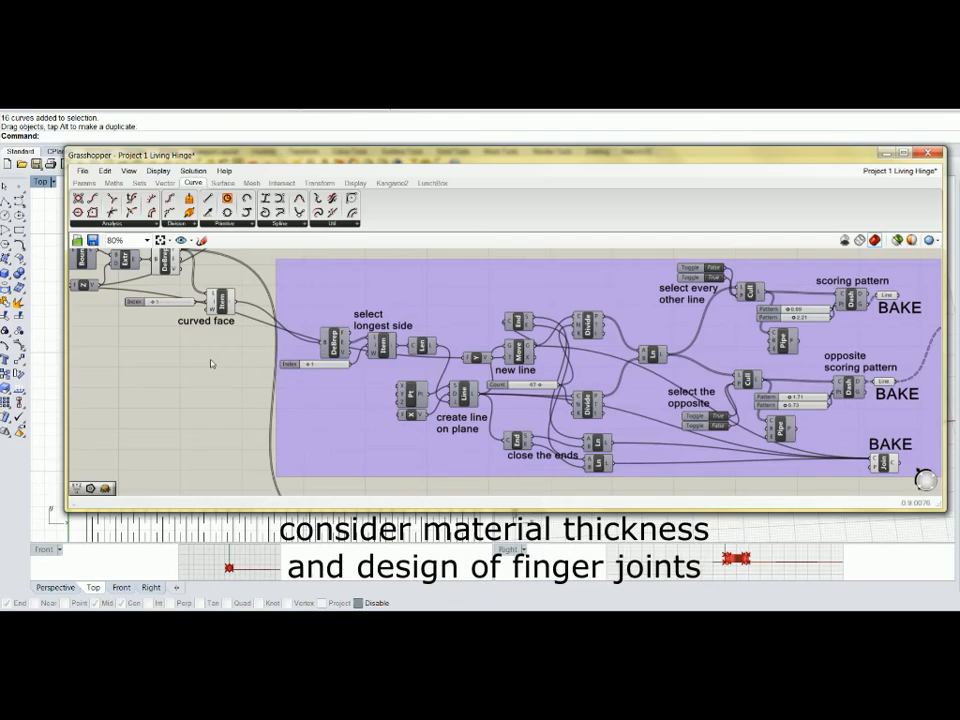